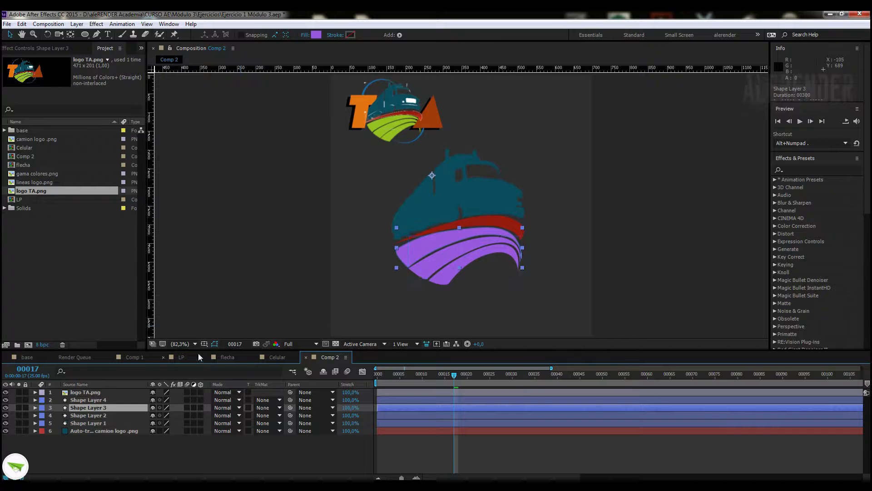
Adjust the middle vertex on the upper edge of Shape Layer 3's path at frame 17, smoothing the top purple stripe's curve
click(189, 288)
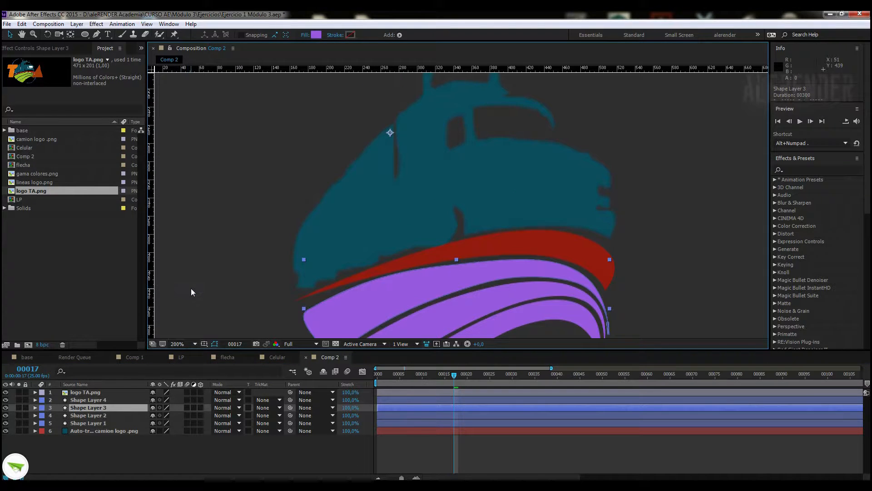
click(25, 34)
drag(401, 191, 365, 122)
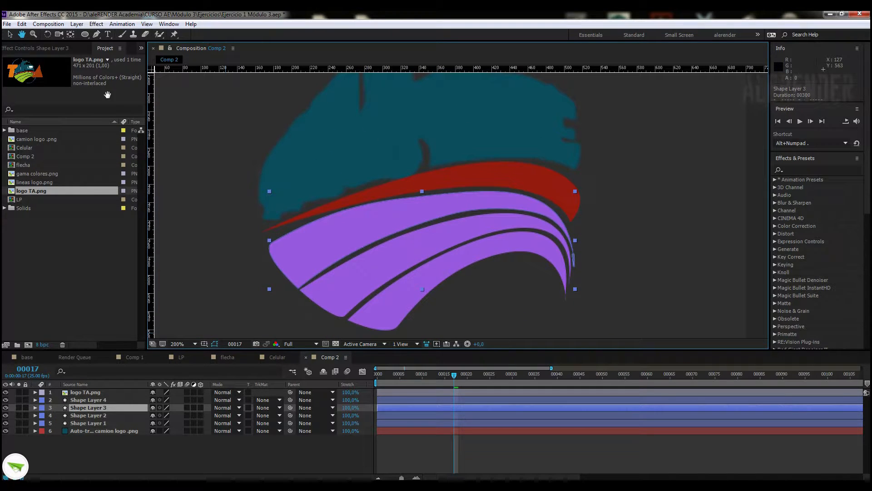
click(10, 34)
click(36, 409)
click(35, 407)
click(89, 431)
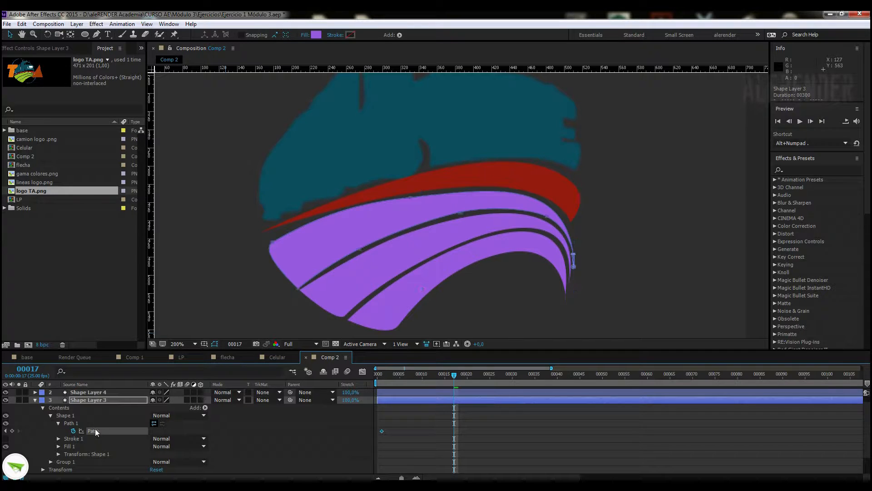
click(418, 197)
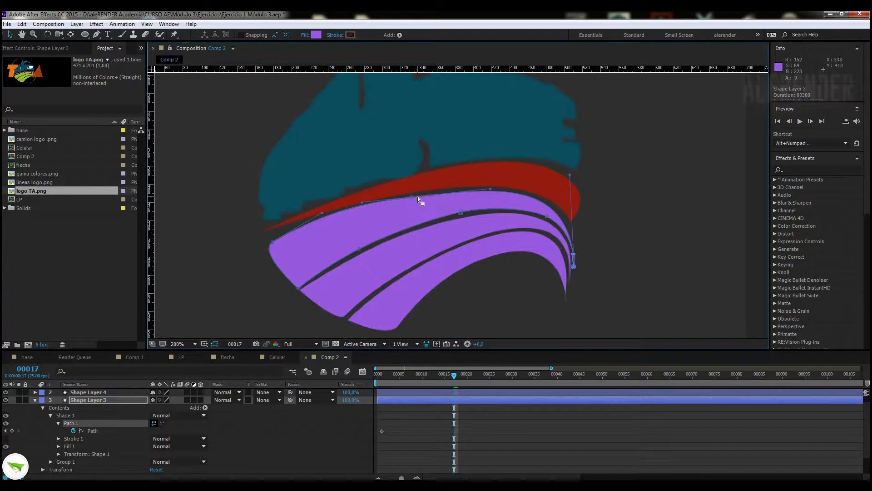
mouse_move(410, 200)
mouse_down()
mouse_move(418, 196)
mouse_move(378, 203)
mouse_move(398, 198)
mouse_up()
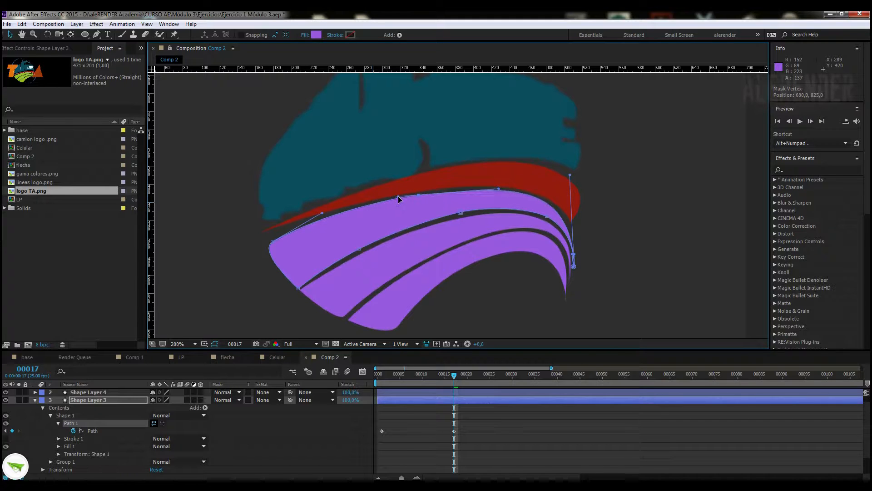
drag(498, 188, 424, 197)
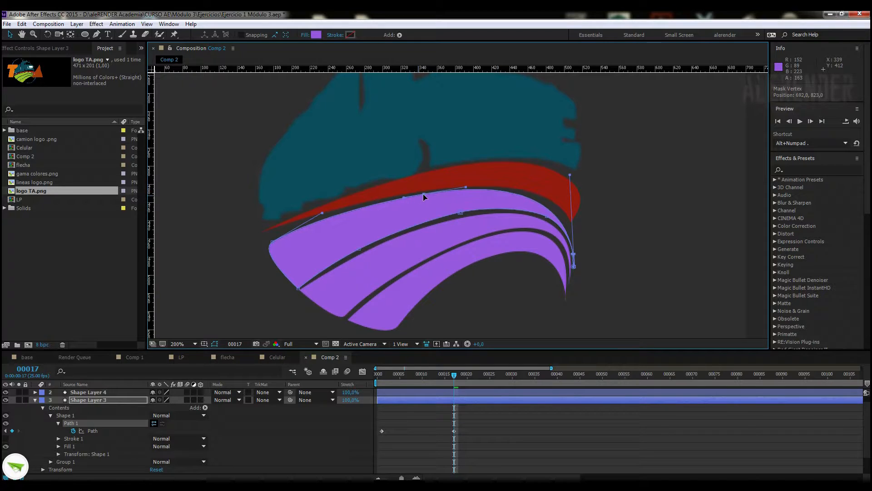
click(430, 426)
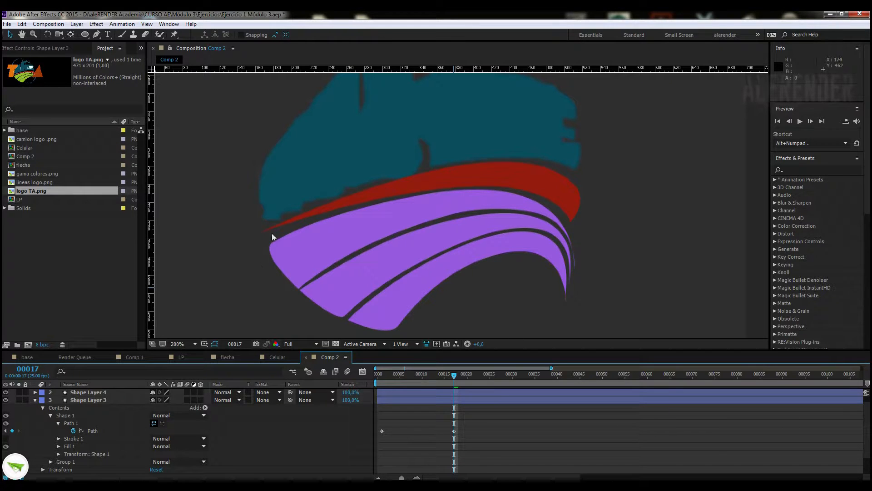
Move the left corner vertex of Shape Layer 3's path outward beneath the red band's pointed end
click(88, 430)
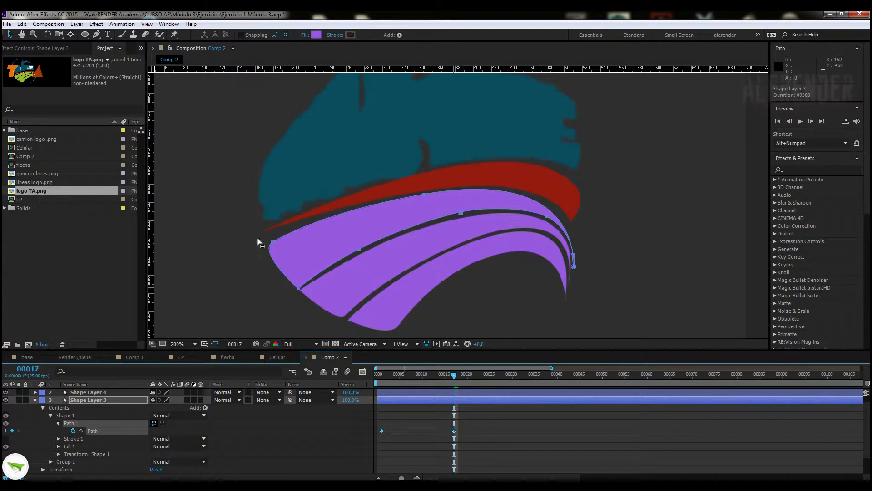
mouse_move(272, 243)
mouse_down()
mouse_move(254, 246)
mouse_move(266, 239)
mouse_up()
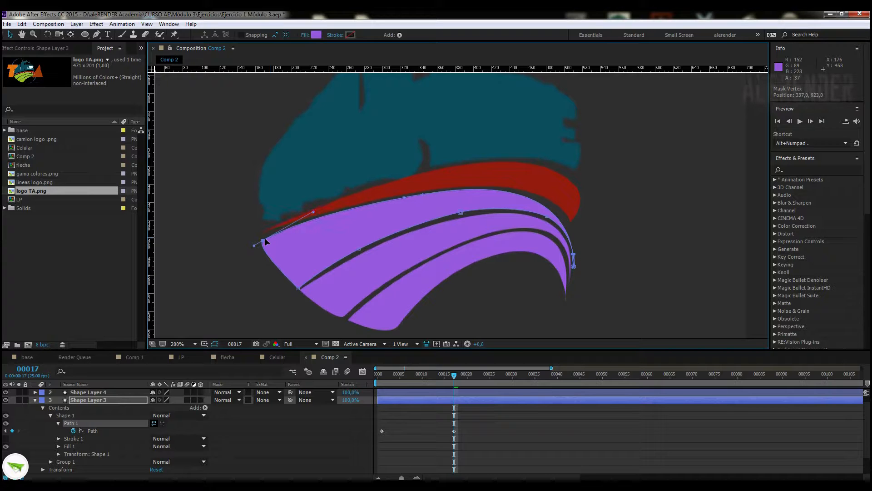
click(426, 425)
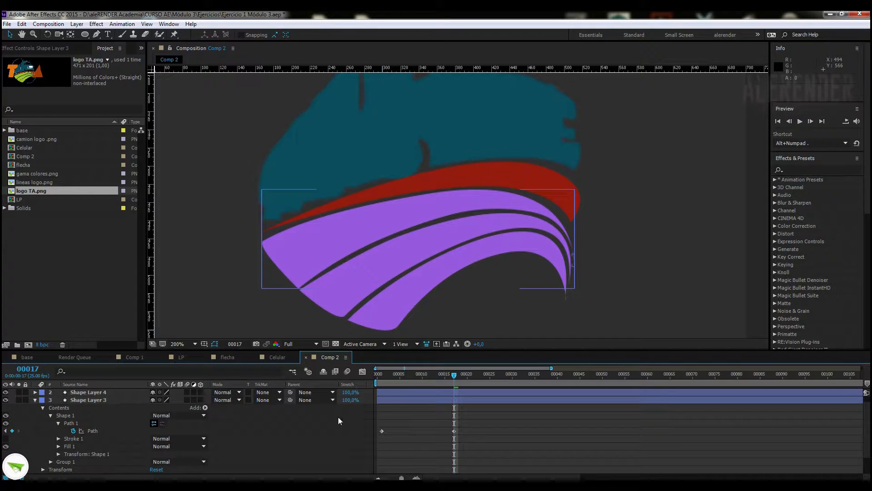
click(35, 400)
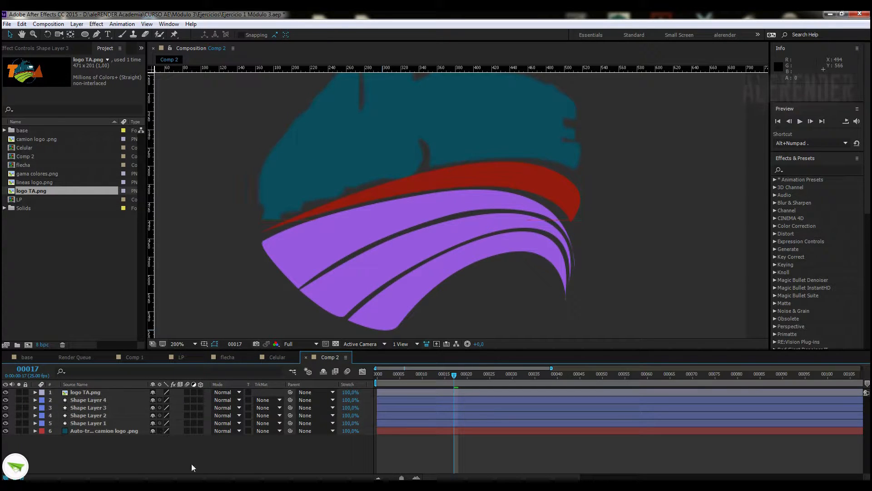
click(185, 346)
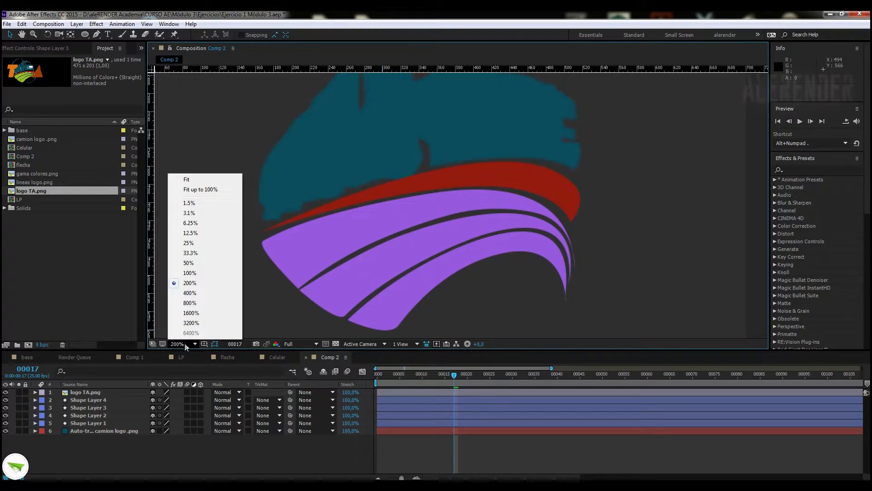
click(198, 180)
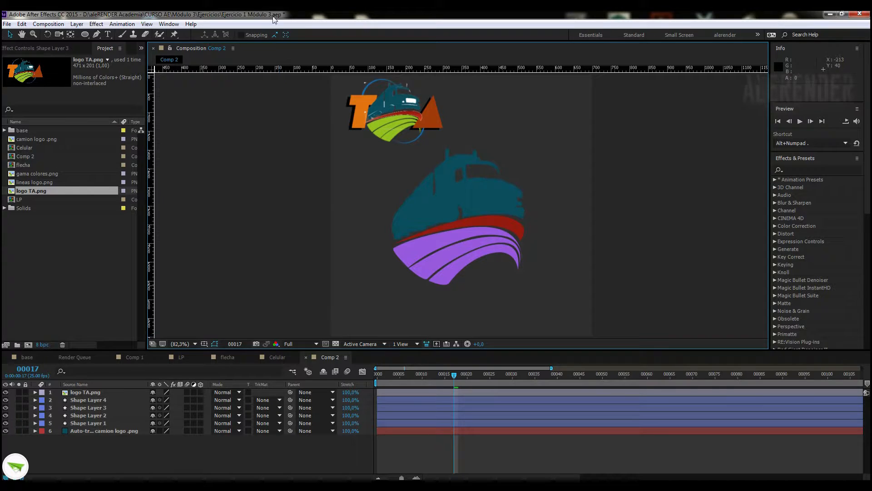
Draw a small red triangle pointing down on a new shape layer near the lower right tips of the purple stripes
key(g)
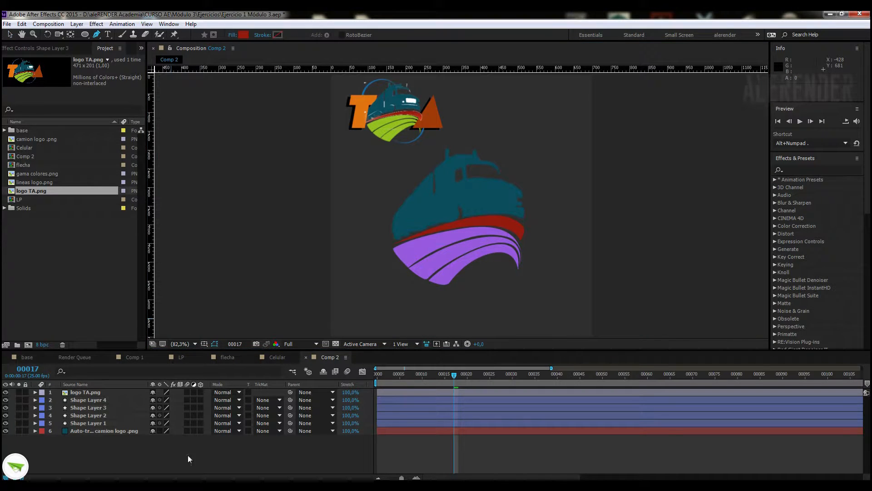
click(181, 344)
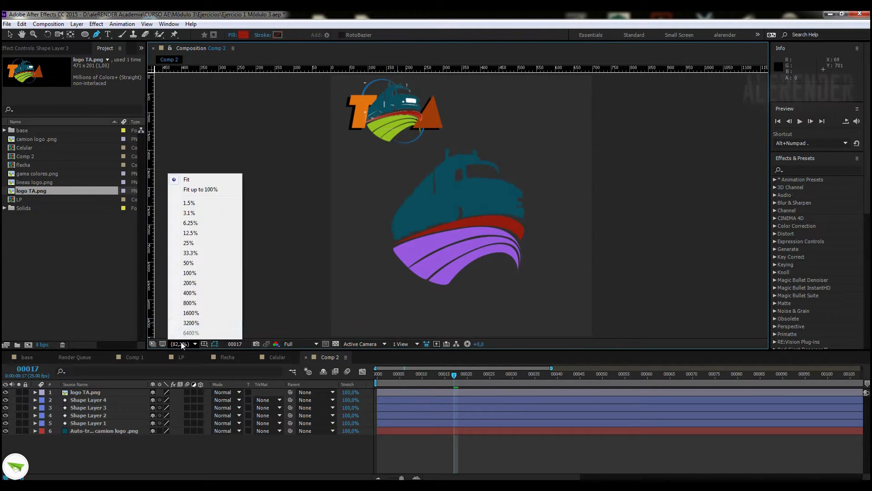
click(190, 283)
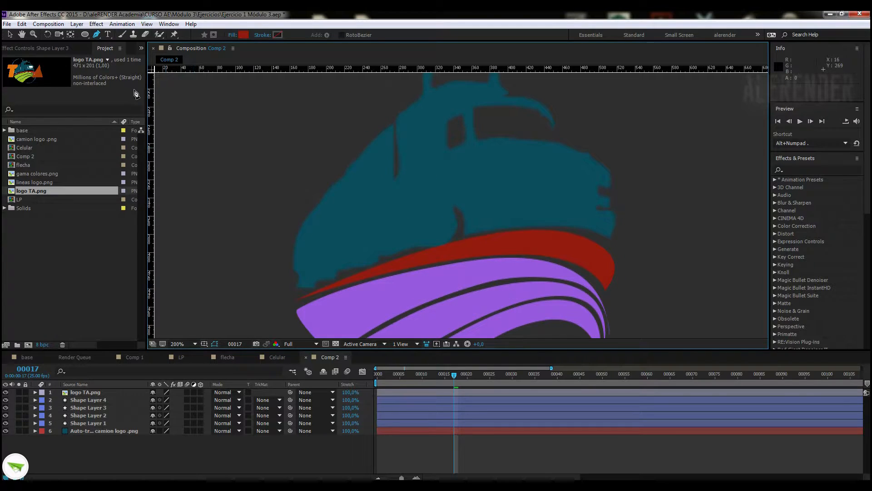
click(22, 35)
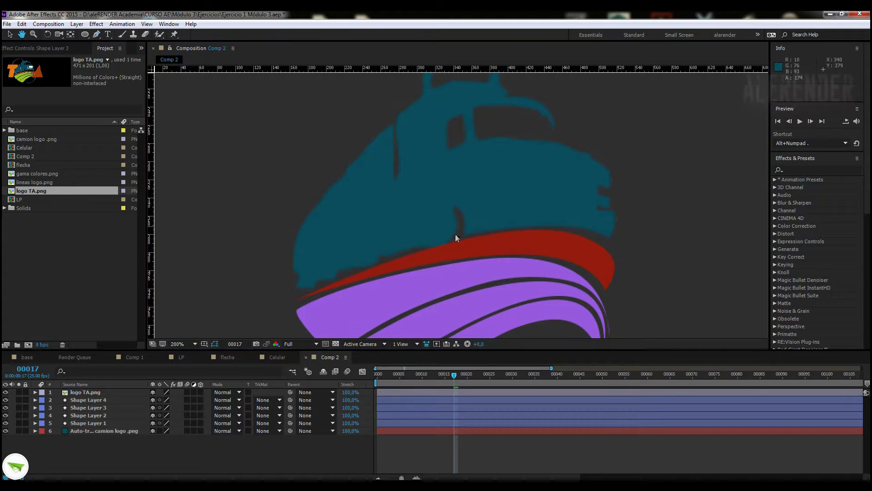
drag(455, 233, 352, 164)
click(96, 34)
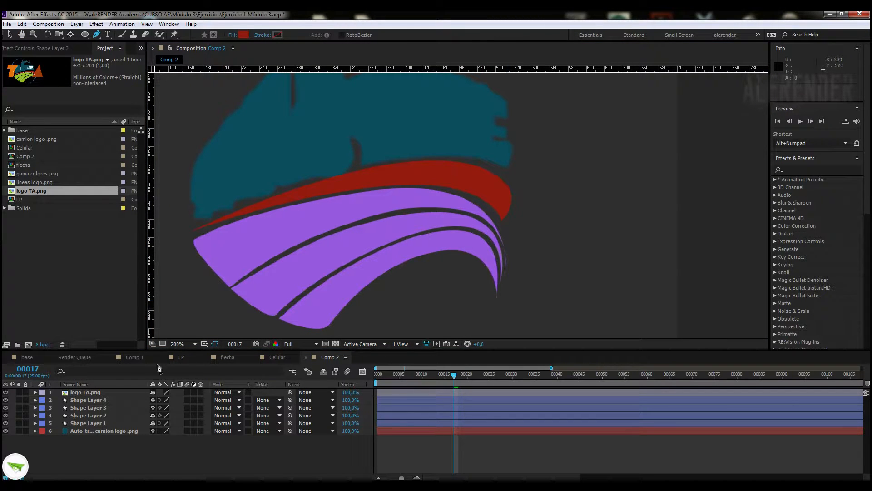
click(506, 296)
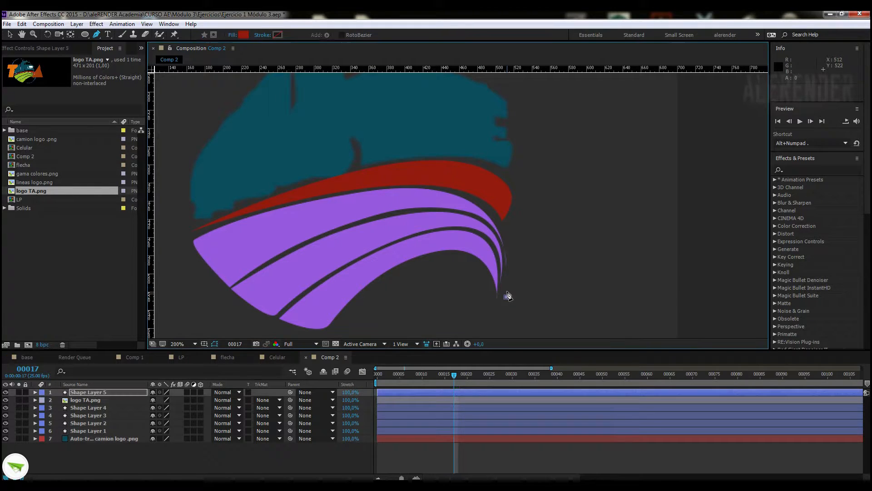
click(513, 284)
click(512, 287)
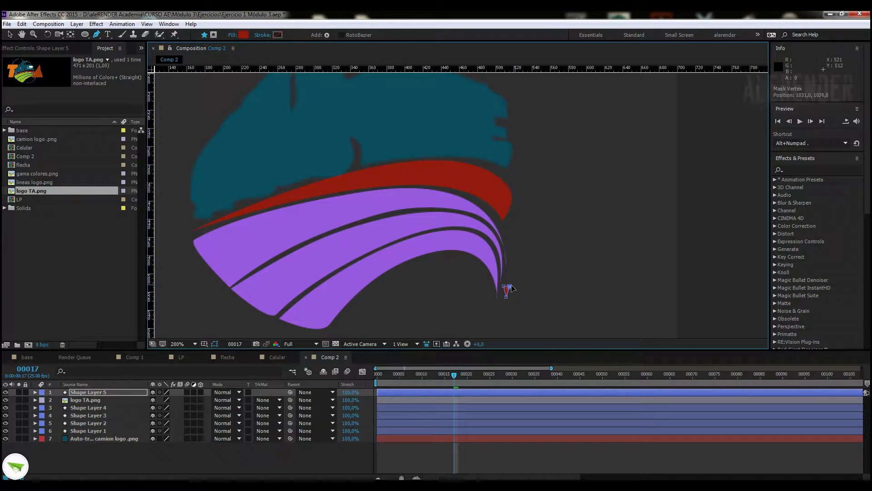
Move the small red triangle onto the pointed lower right tip of the lowest purple stripe
click(9, 35)
mouse_move(529, 276)
mouse_down()
mouse_move(502, 308)
mouse_move(500, 288)
mouse_up()
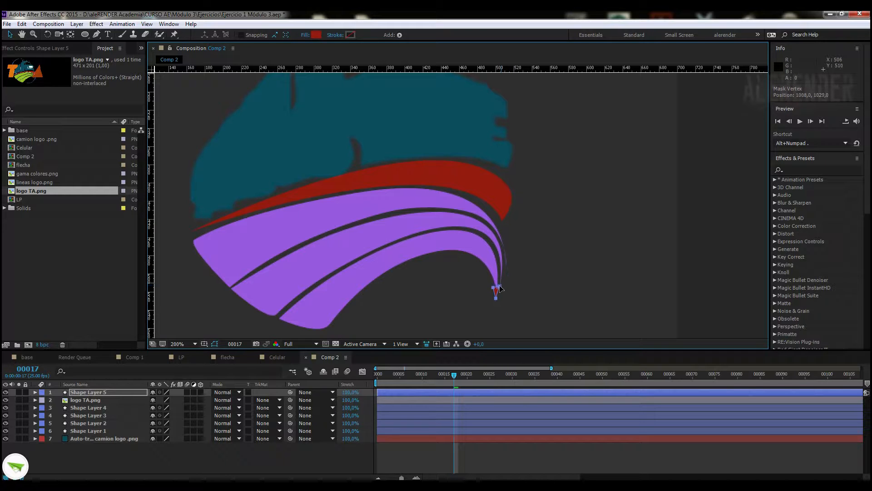
click(393, 457)
Keyframe the small triangle's path in Shape Layer 5, copy that keyframe, and delete the layer
click(35, 393)
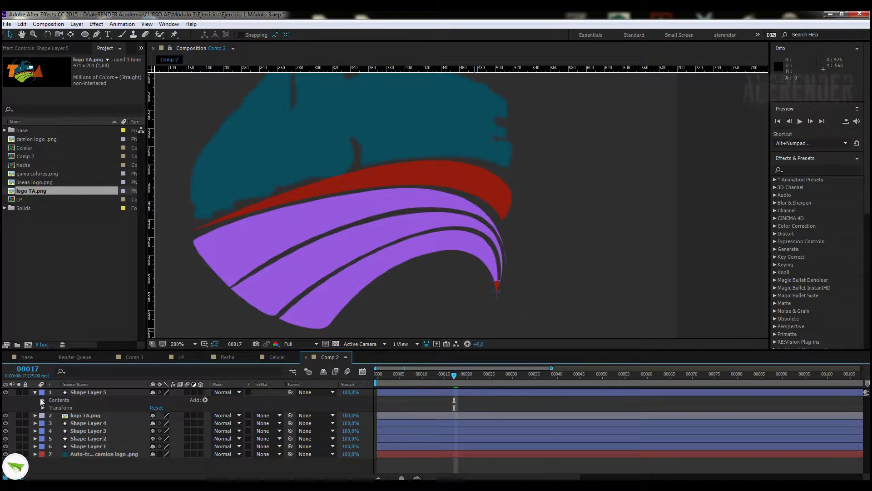
click(42, 400)
click(50, 408)
click(69, 416)
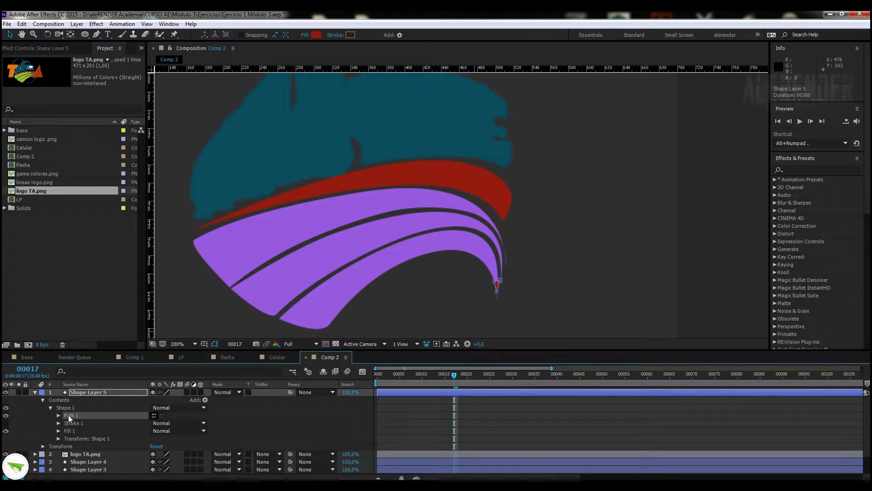
click(59, 415)
click(85, 423)
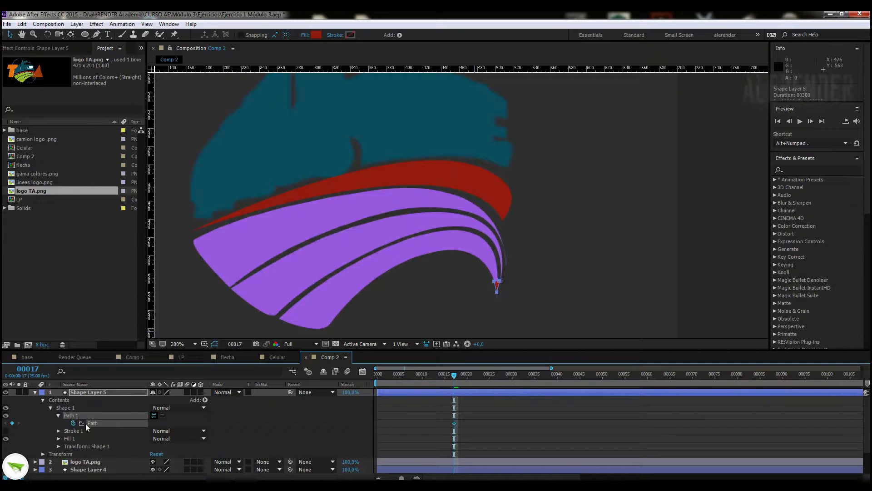
click(95, 394)
key(Delete)
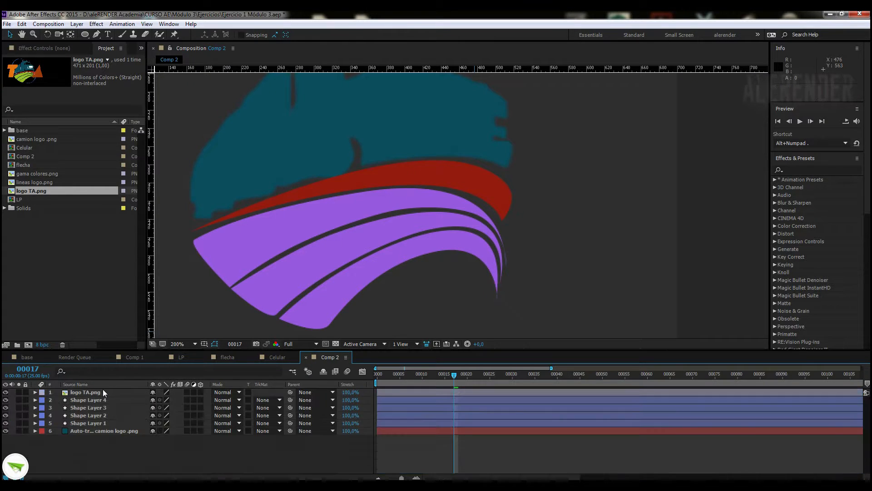
Reveal Shape Layer 1's path keyframe and move it to frame 11
click(94, 401)
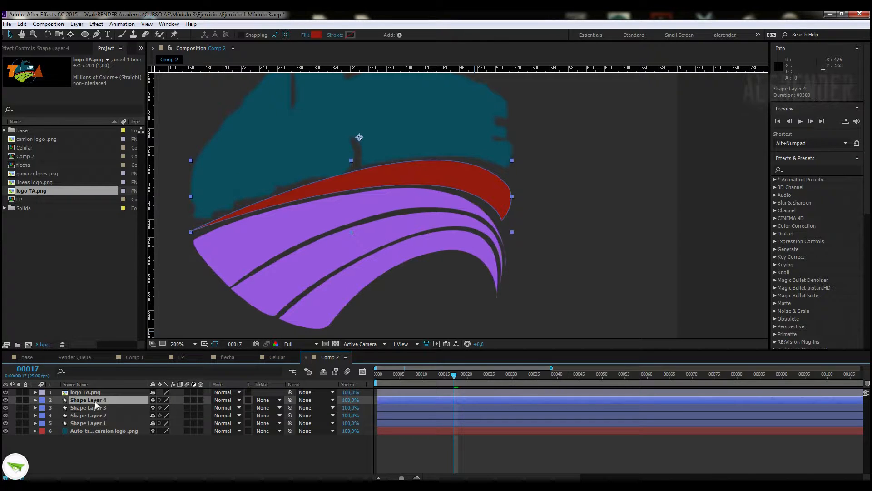
click(93, 423)
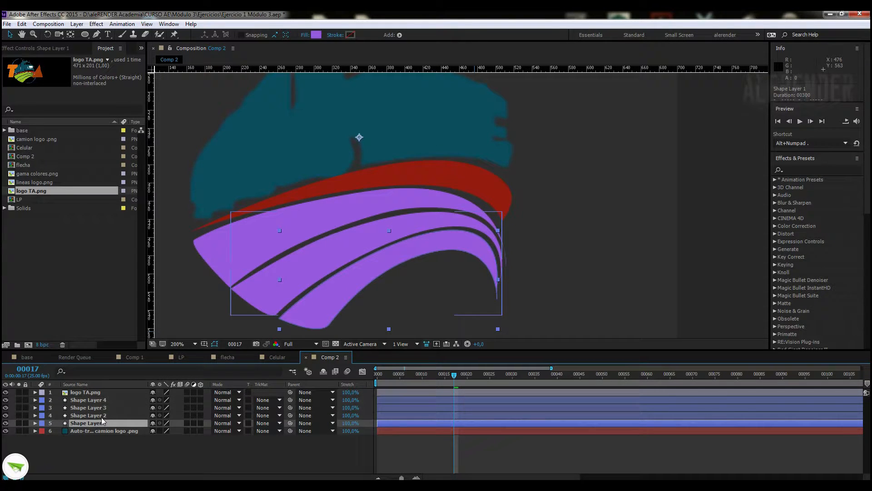
click(40, 423)
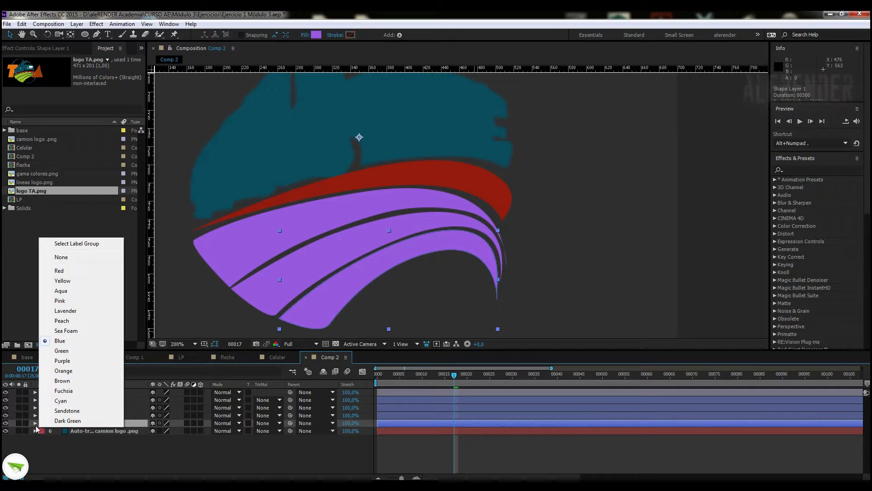
click(35, 423)
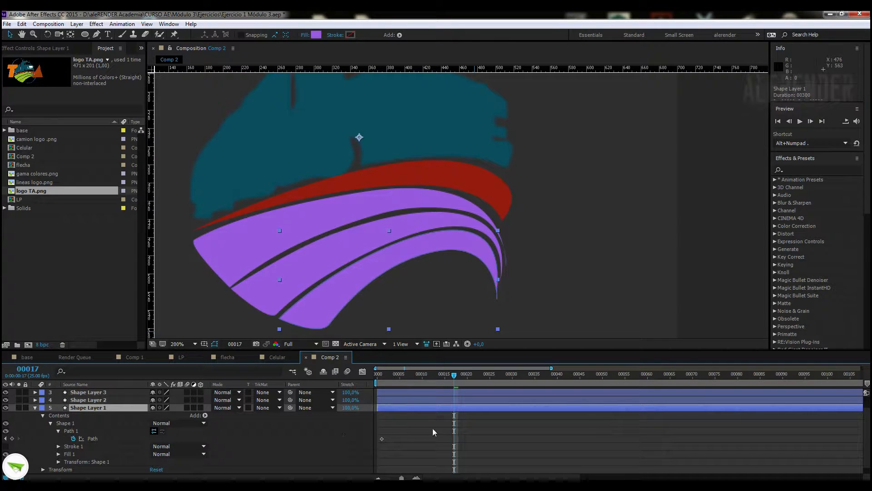
drag(383, 438, 427, 436)
Paste the copied triangle path onto Shape Layer 1 at frame 0 and set its bottom tip as the first vertex
drag(424, 383, 376, 384)
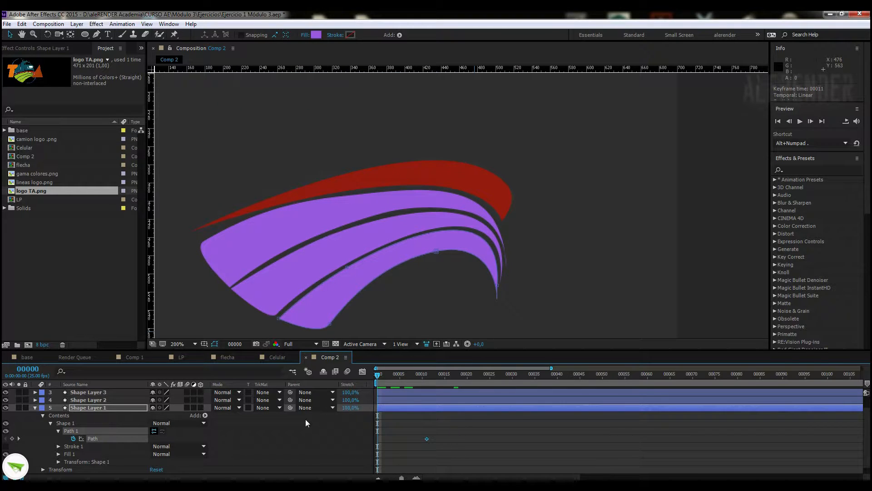
key(ctrl+v)
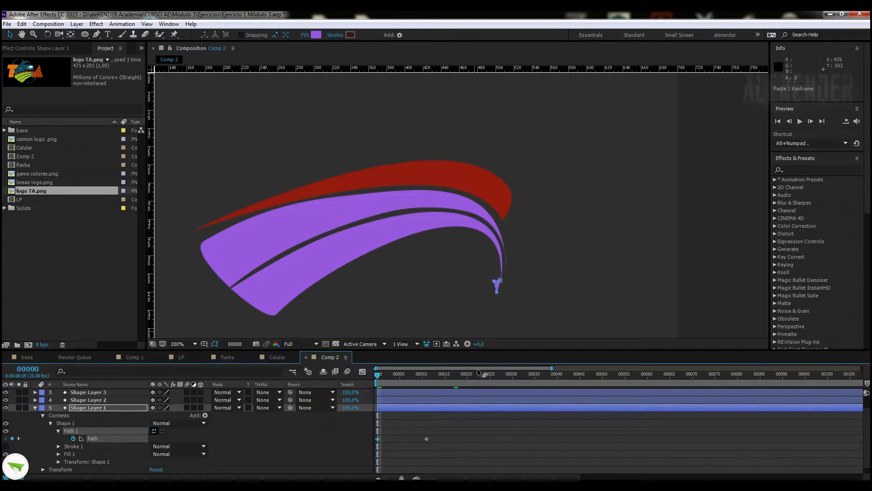
click(497, 293)
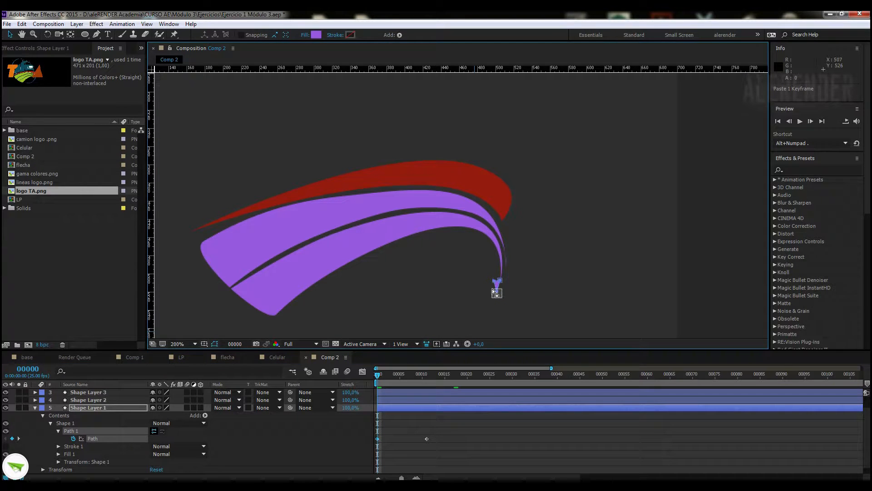
right_click(497, 295)
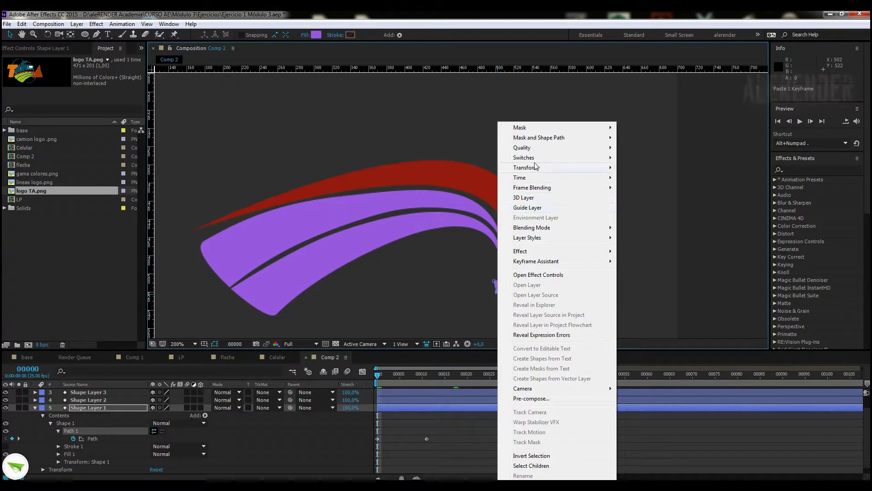
mouse_move(540, 137)
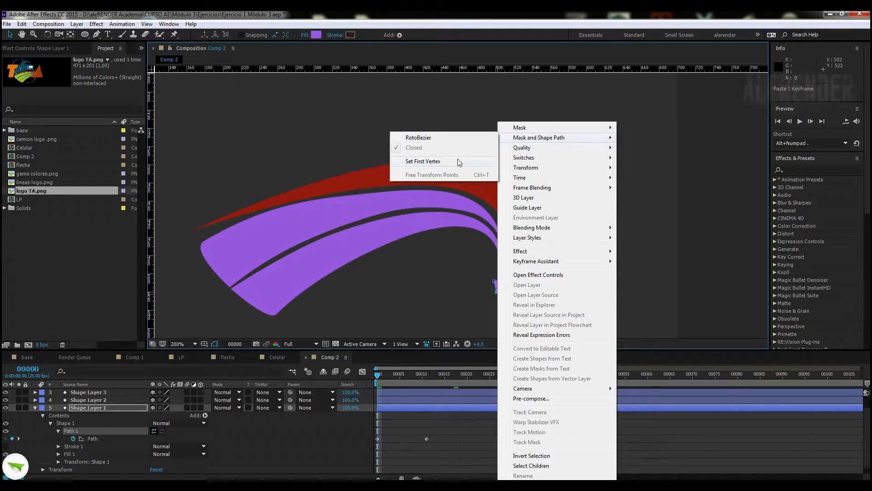
click(441, 163)
drag(381, 379, 429, 381)
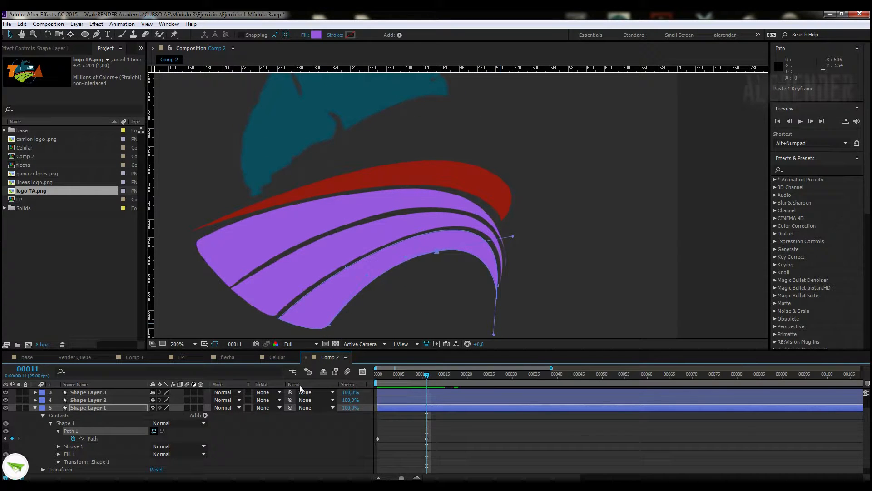
Copy Shape Layer 1's triangle path keyframe at frame 0 and move Shape Layer 2's path keyframe to frame 10
click(385, 437)
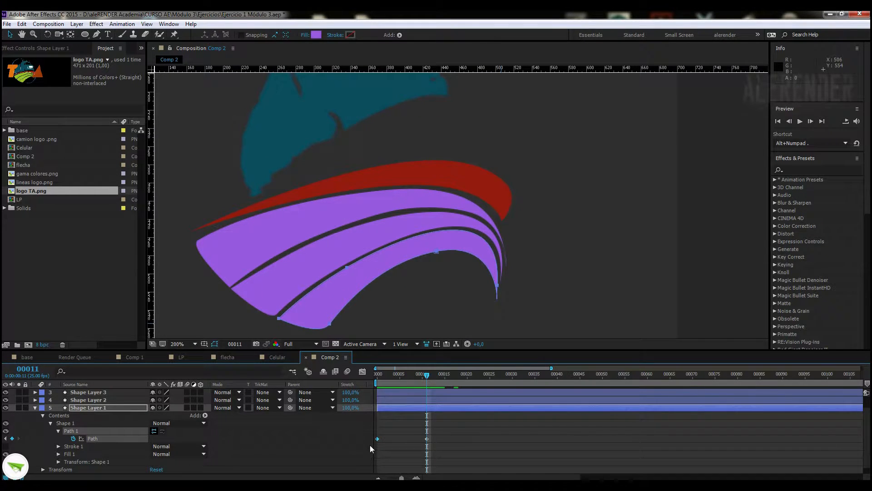
key(ctrl+c)
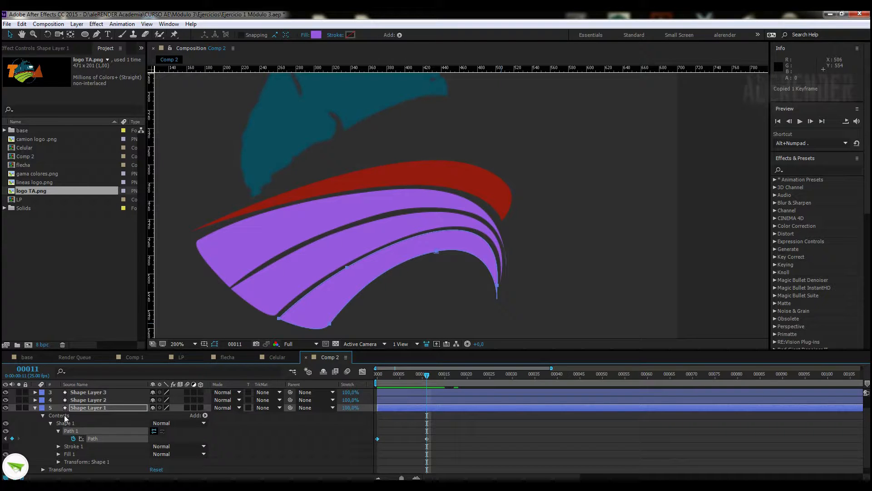
click(35, 408)
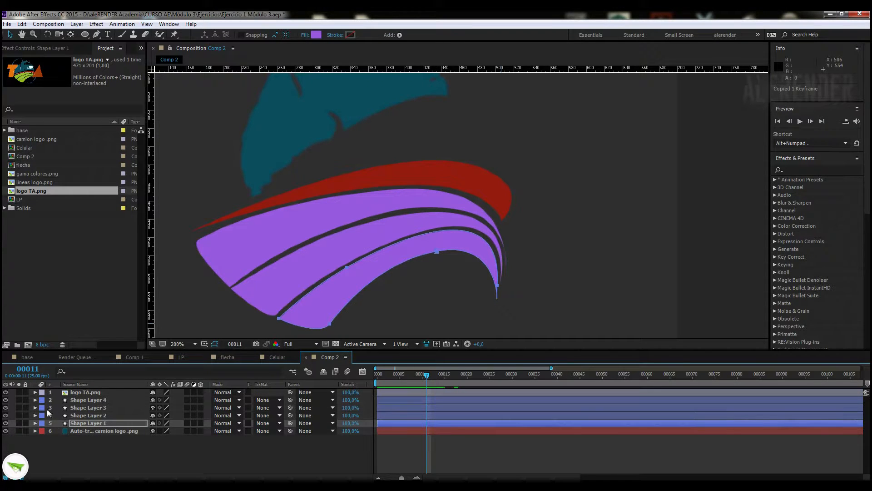
click(92, 416)
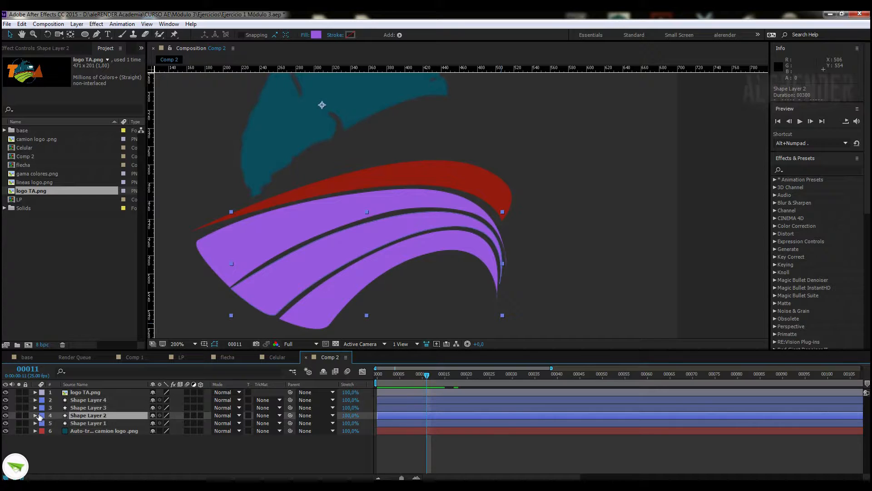
key(ctrl+v)
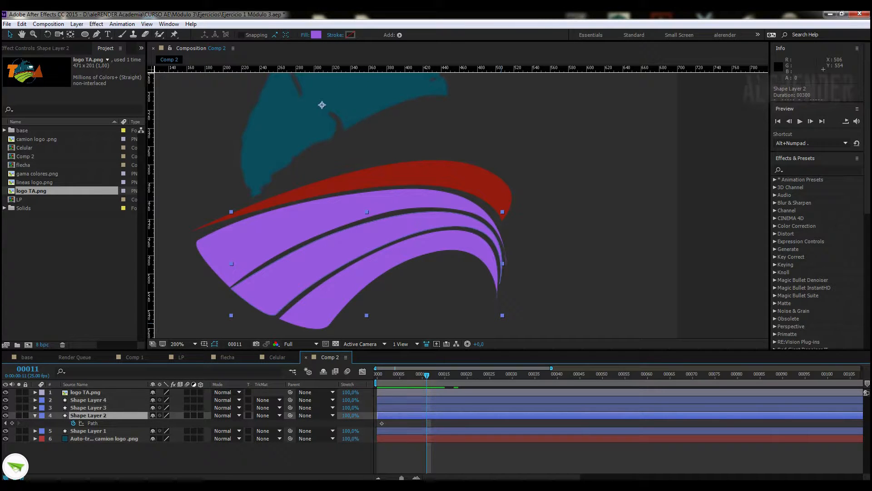
drag(383, 423, 422, 423)
Paste the triangle path onto Shape Layer 2 at frame 0 and place it on the lowest stripe's pointed right tip
click(379, 377)
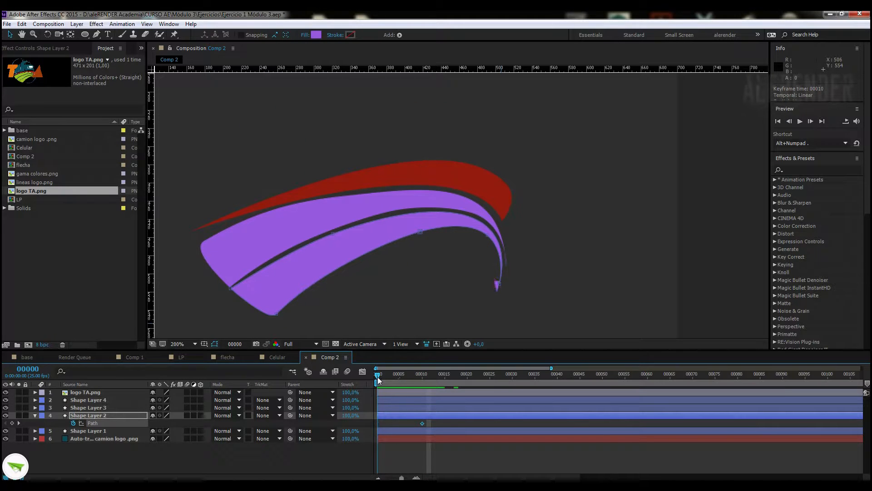
key(ctrl+v)
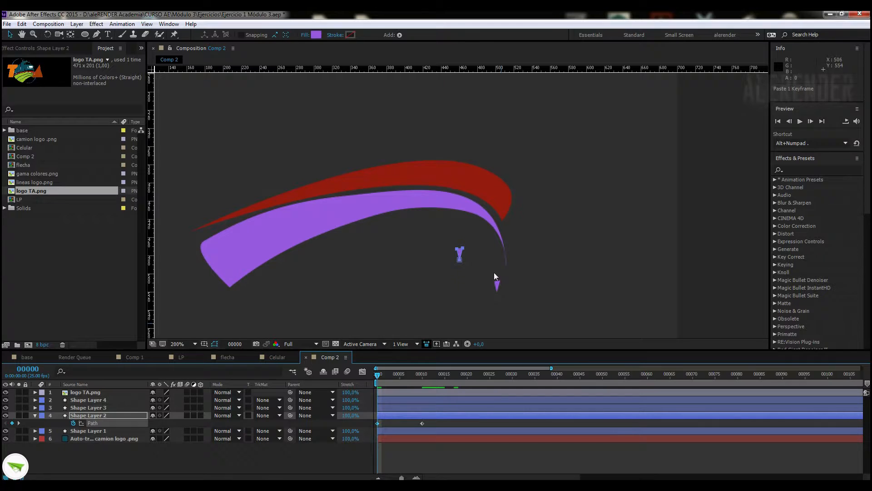
drag(454, 235, 498, 293)
drag(377, 376, 419, 385)
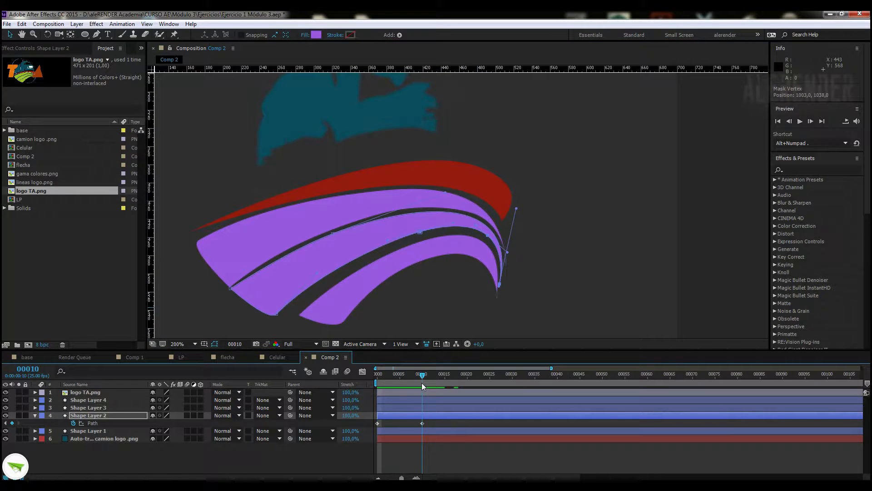
Reveal Shape Layer 3's path keyframe and move it to frame 10
click(97, 408)
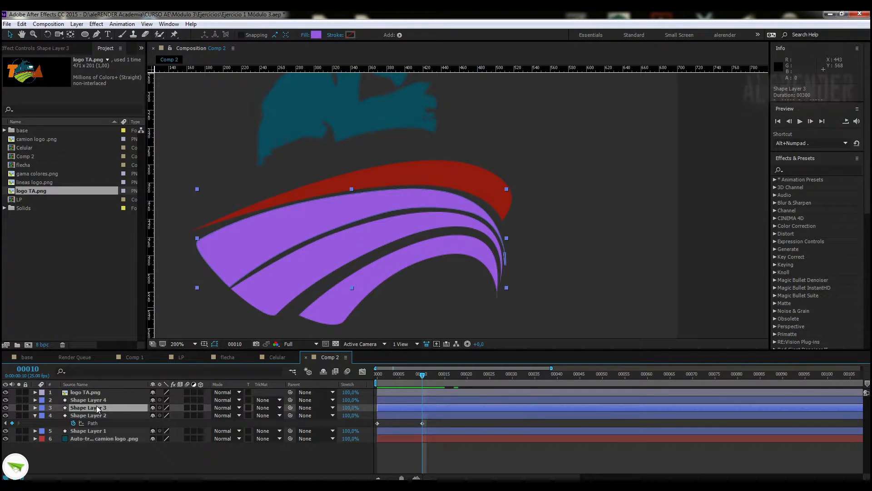
click(35, 407)
click(377, 415)
drag(378, 416, 421, 418)
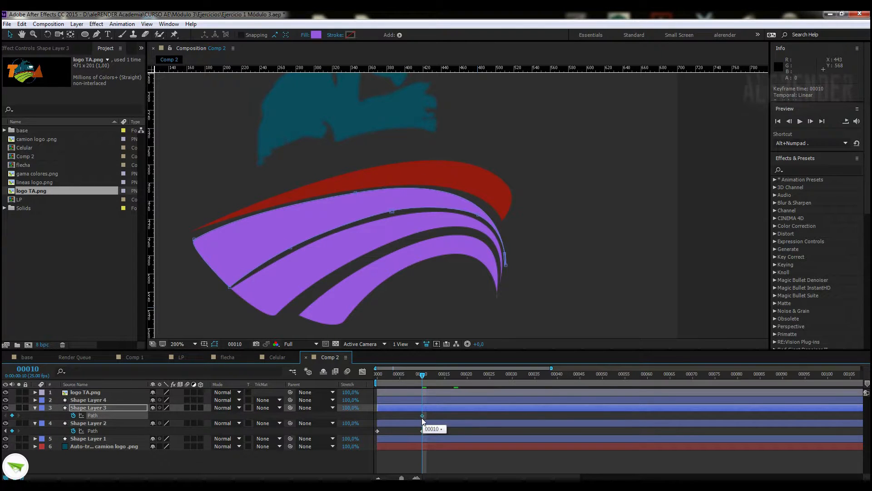
Paste the triangle path onto Shape Layer 3 at frame 0 and place it over the other stripes' starting triangles
click(379, 381)
key(ctrl+v)
drag(407, 192, 494, 292)
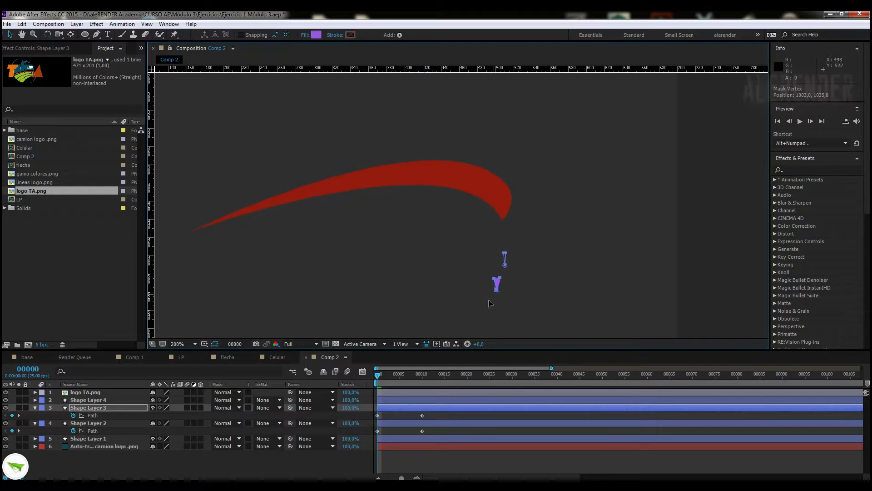
drag(379, 381, 422, 384)
Reveal the keyframes of Shape Layers 1 to 3 together and move Shape Layer 1's end path keyframe to frame 10
click(35, 408)
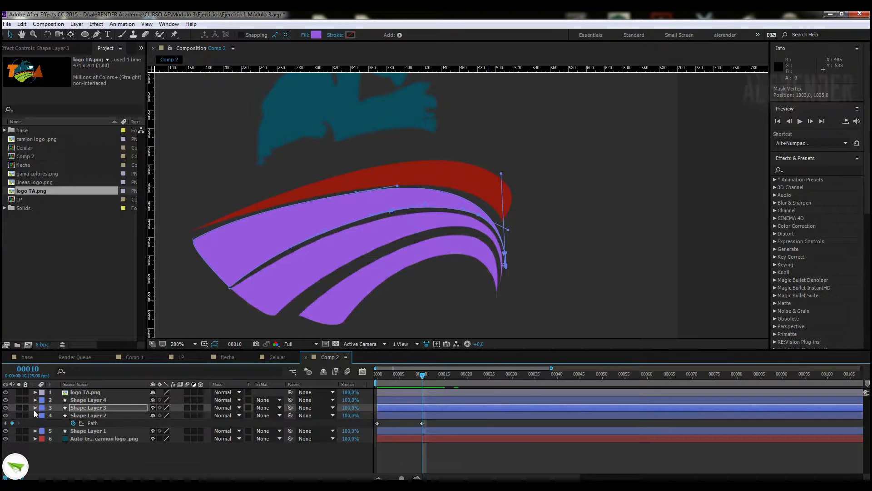
click(35, 415)
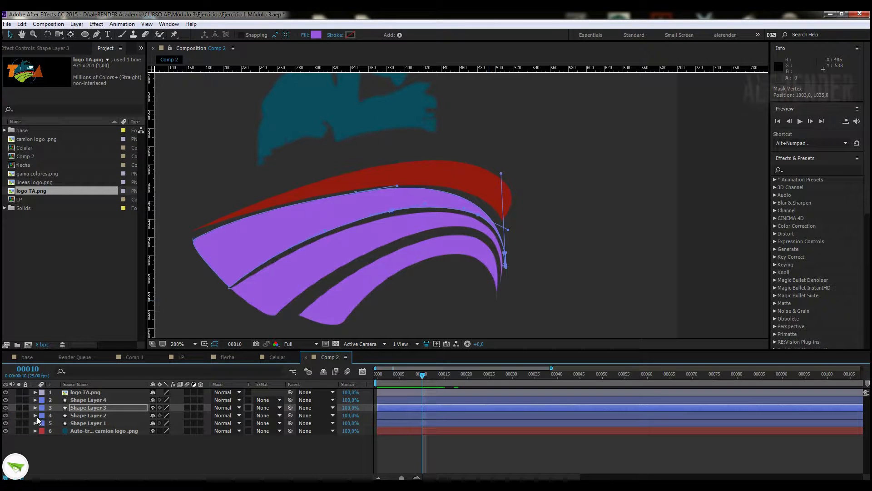
click(86, 422)
shift+click(86, 407)
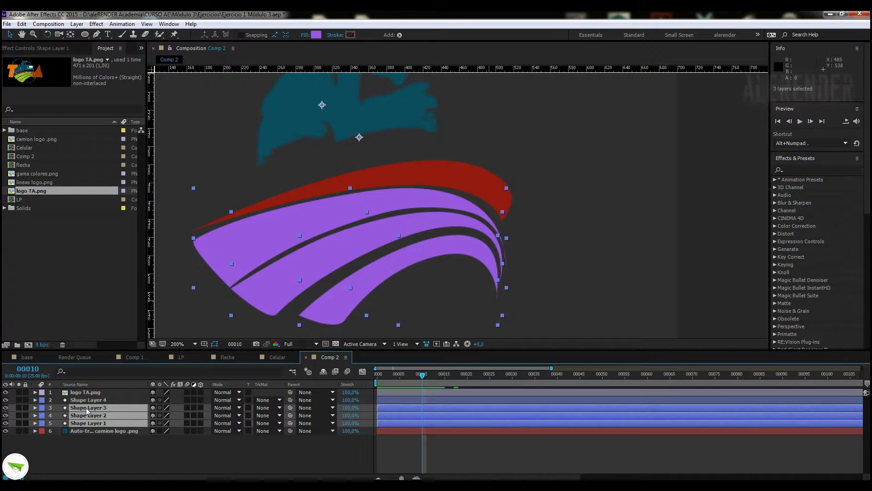
key(u)
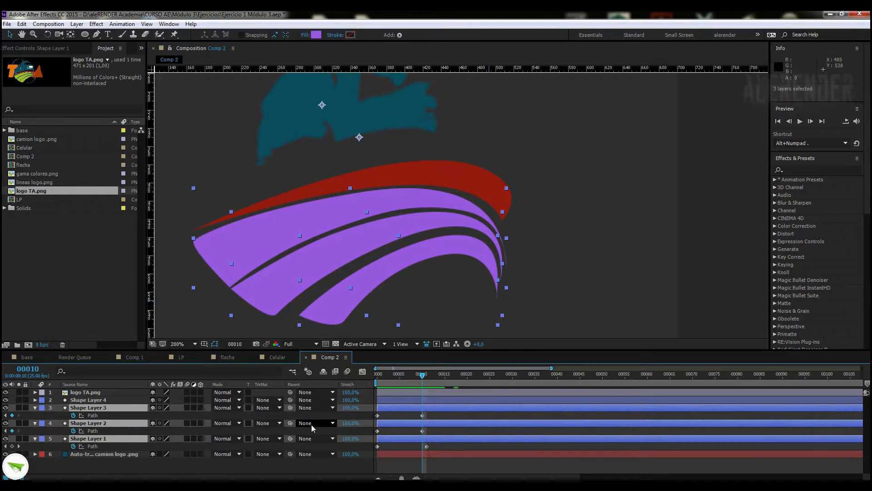
click(428, 447)
Apply Easy Ease to all path keyframes of Shape Layers 1, 2 and 3
drag(436, 415, 372, 450)
right_click(422, 446)
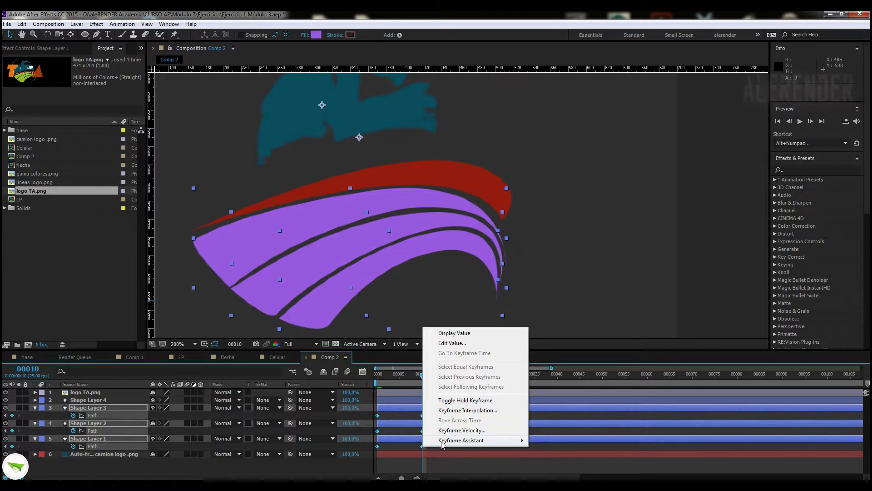
mouse_move(446, 443)
click(303, 380)
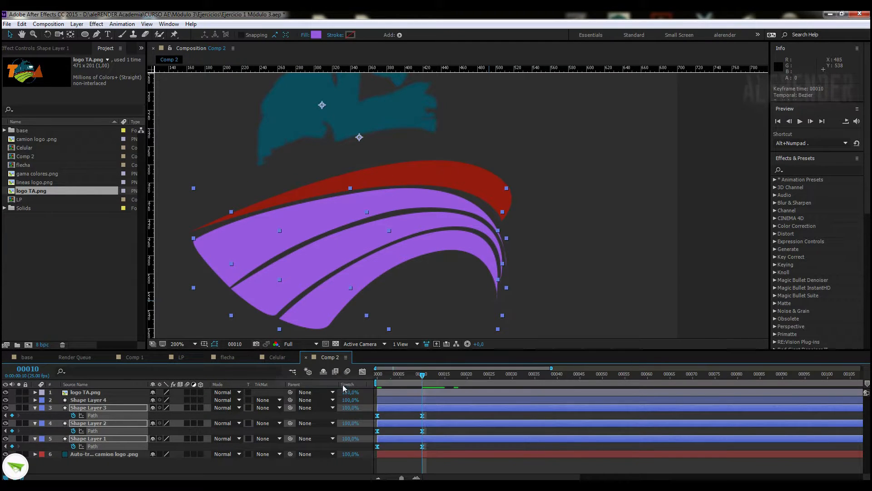
Shorten the incoming ease of the frame 10 keyframes in the speed graph so the speed peaks late, and preview it
click(362, 371)
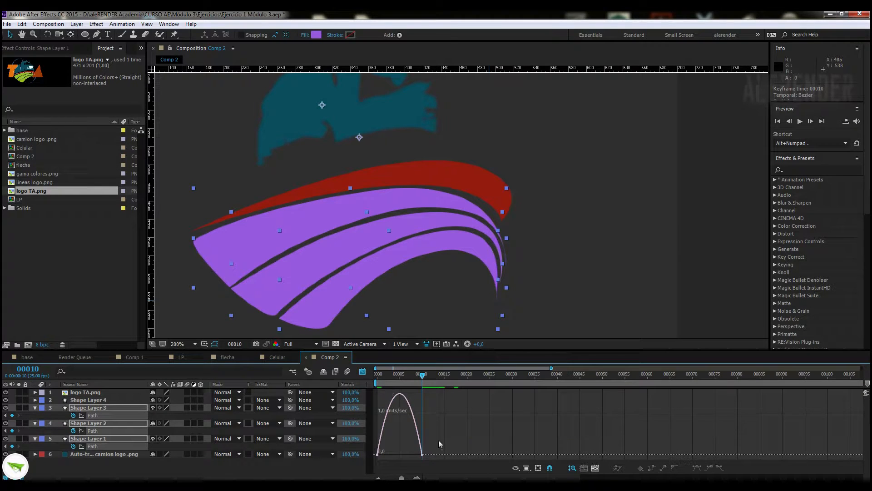
click(415, 455)
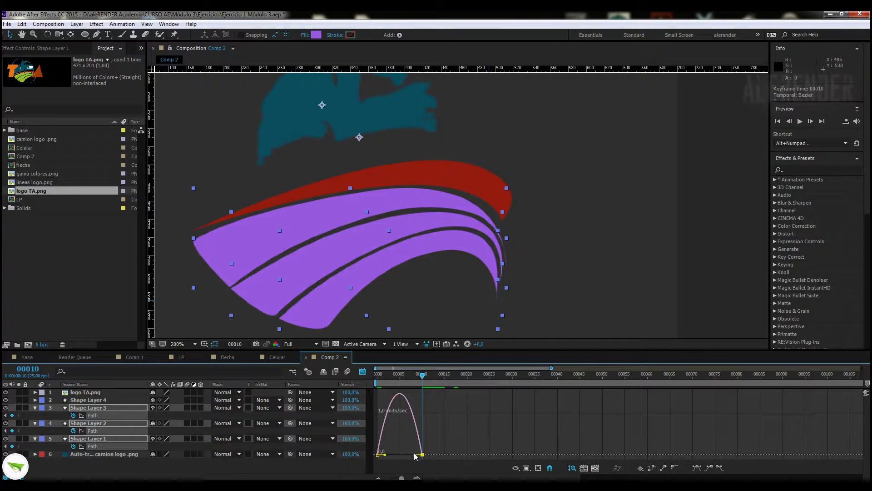
drag(415, 454, 422, 449)
drag(381, 377, 426, 383)
key(space)
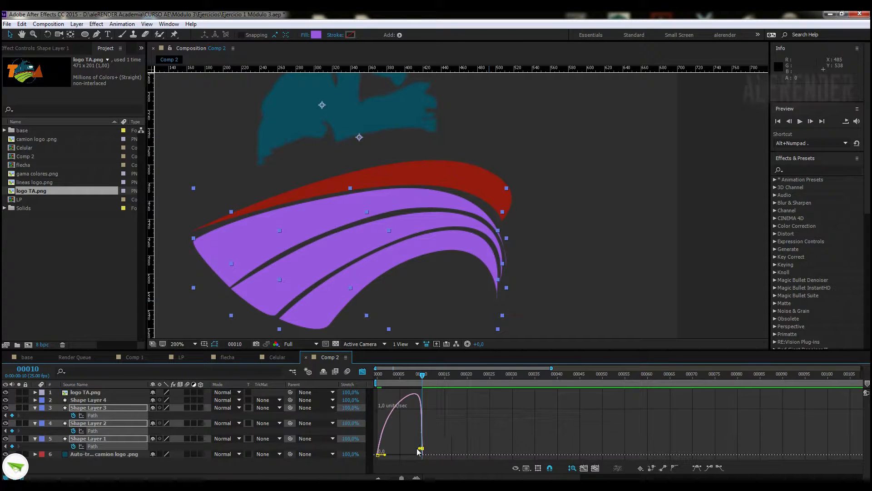
Collapse the keyframes, close the graph editor, and shift Shape Layer 2 to start at frame 4
key(u)
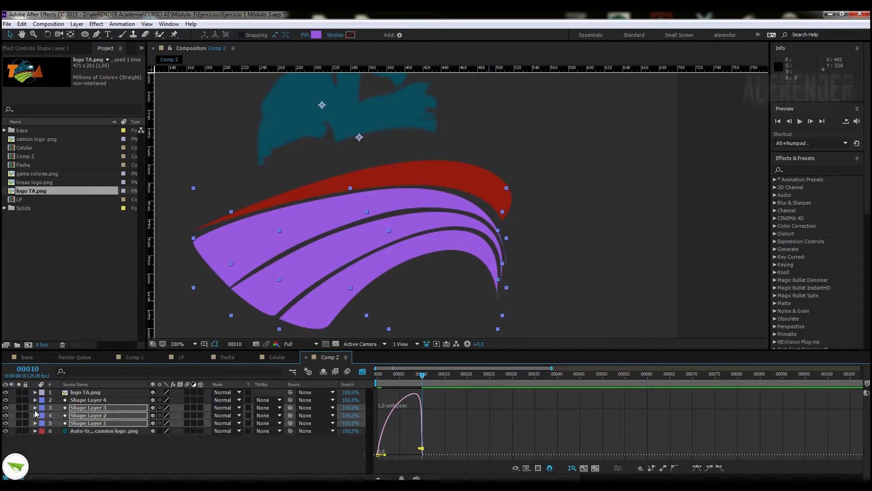
click(362, 372)
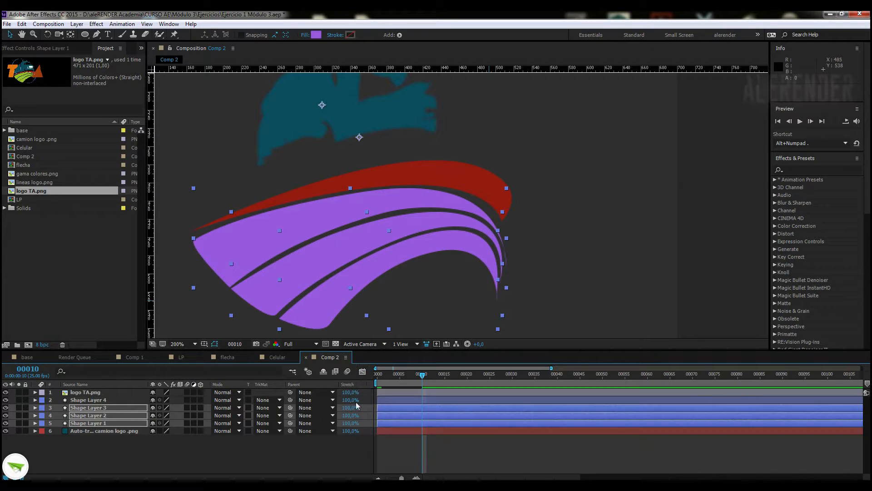
click(107, 456)
click(408, 416)
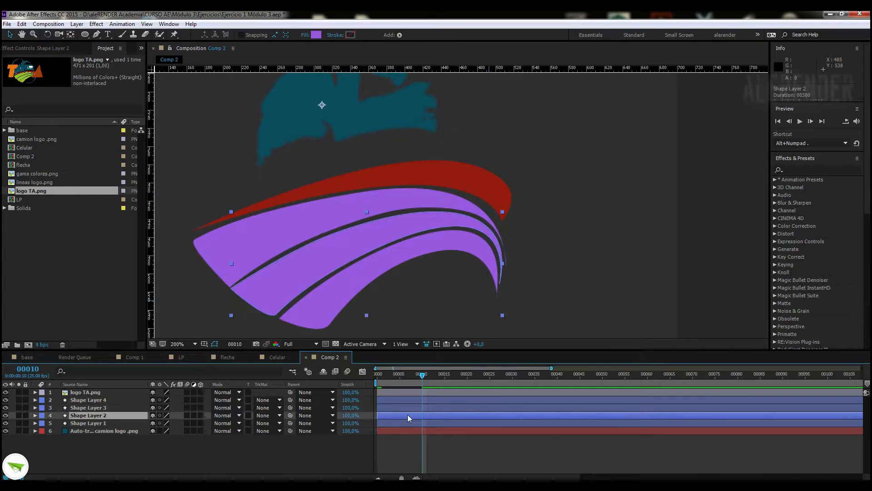
drag(407, 418, 425, 419)
Shift Shape Layer 3 to start at frame 8 and preview the staggered stripe animation
click(397, 380)
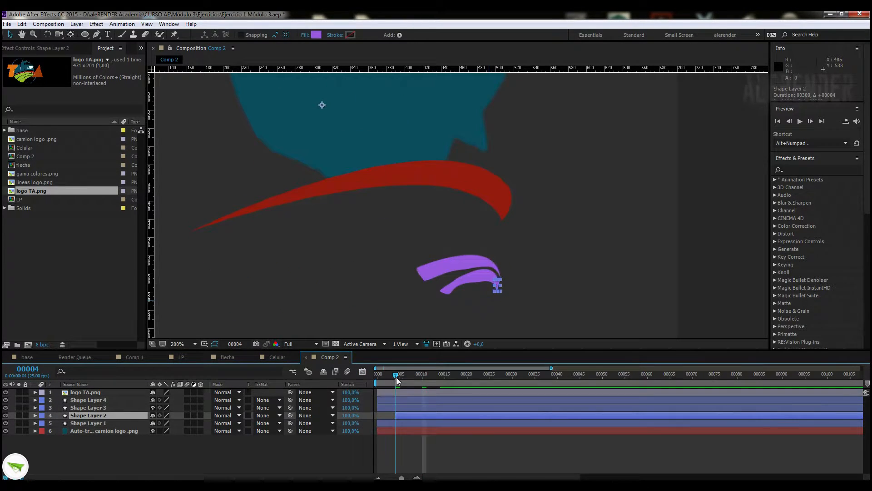
drag(398, 408, 438, 411)
drag(418, 379, 413, 379)
drag(426, 413, 422, 414)
key(space)
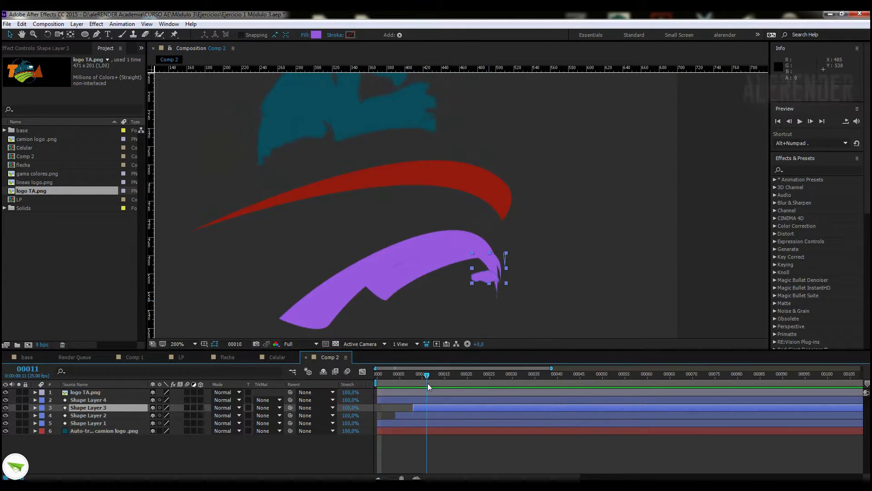
key(space)
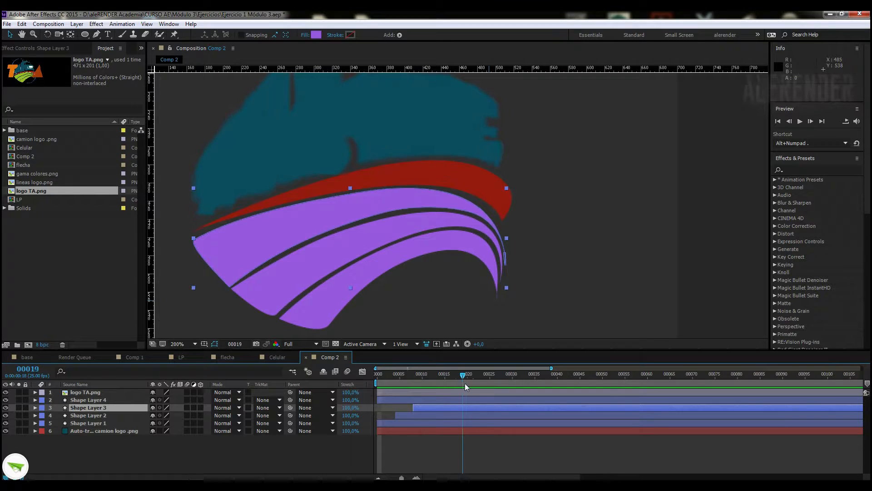
Move Shape Layer 4's path keyframe to frame 11 and paste the copied triangle path onto the layer at frame 1
click(420, 383)
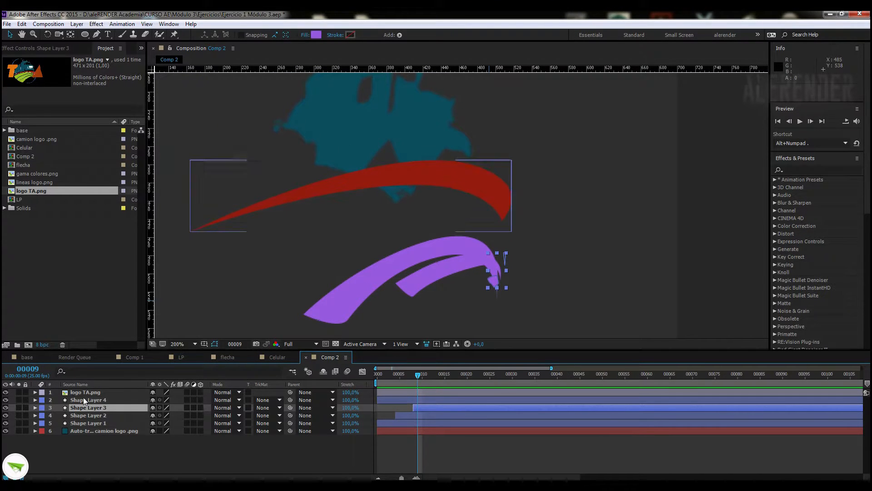
click(84, 400)
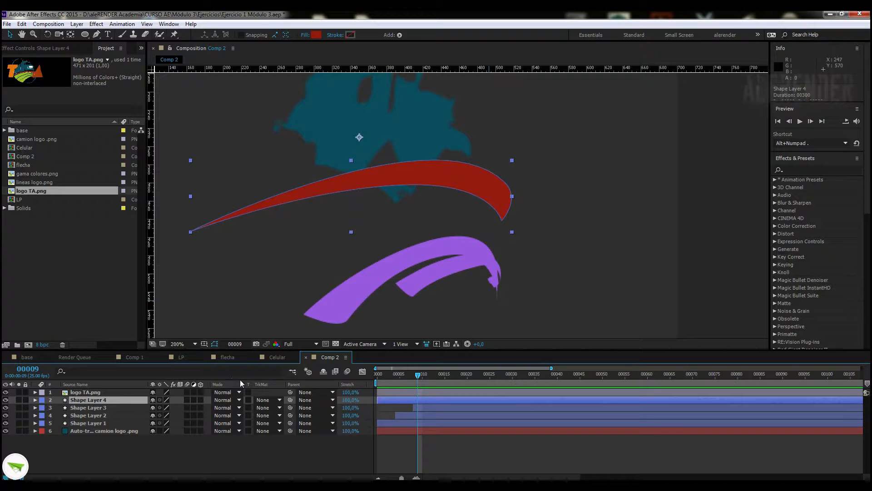
drag(387, 379, 382, 378)
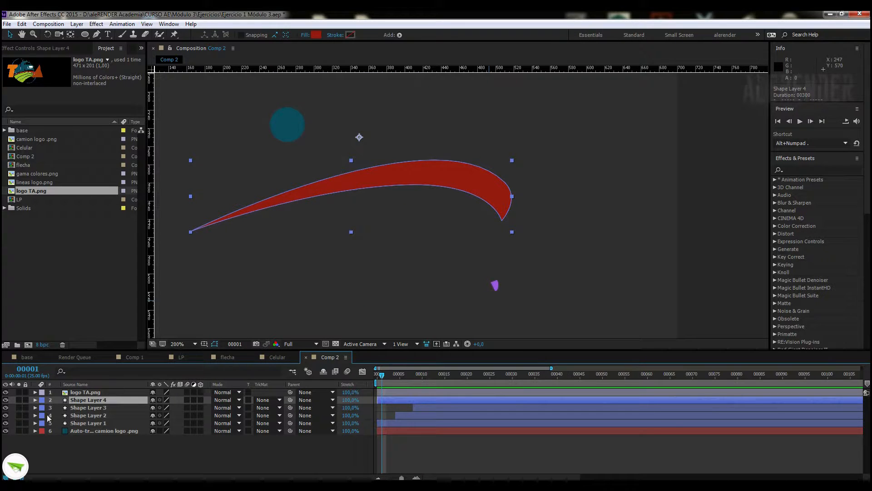
click(36, 401)
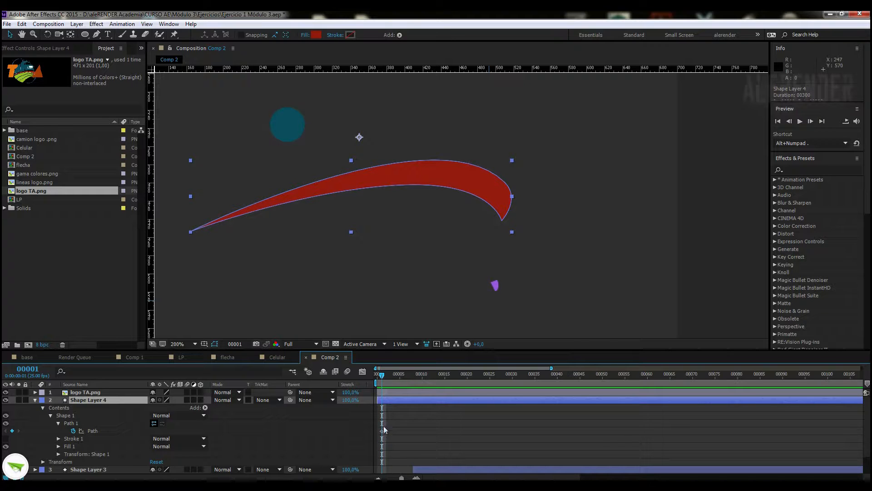
drag(382, 431, 427, 431)
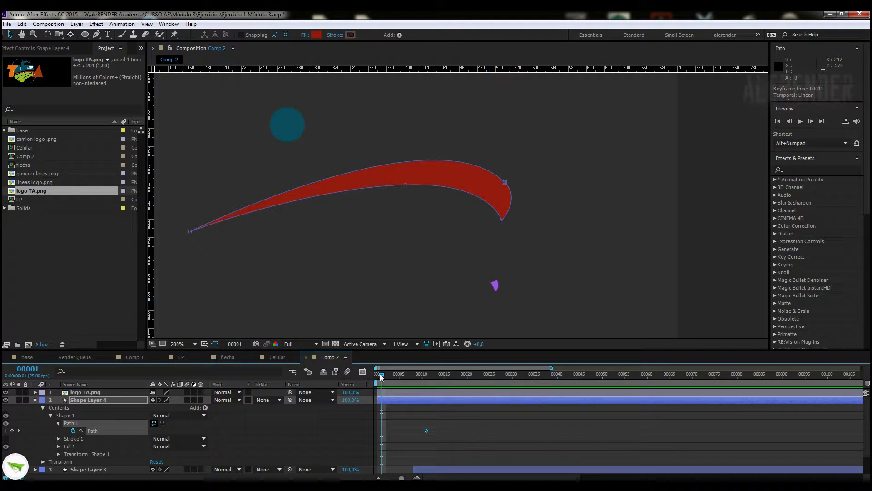
key(ctrl+v)
drag(489, 262, 318, 243)
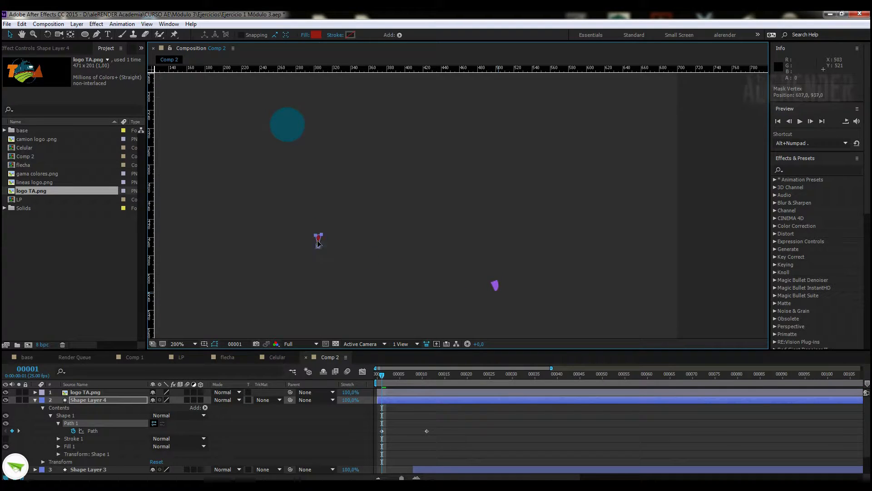
At frame 11, place a horizontal and a vertical guide crossing at the red stripe's pointed left tip
click(427, 383)
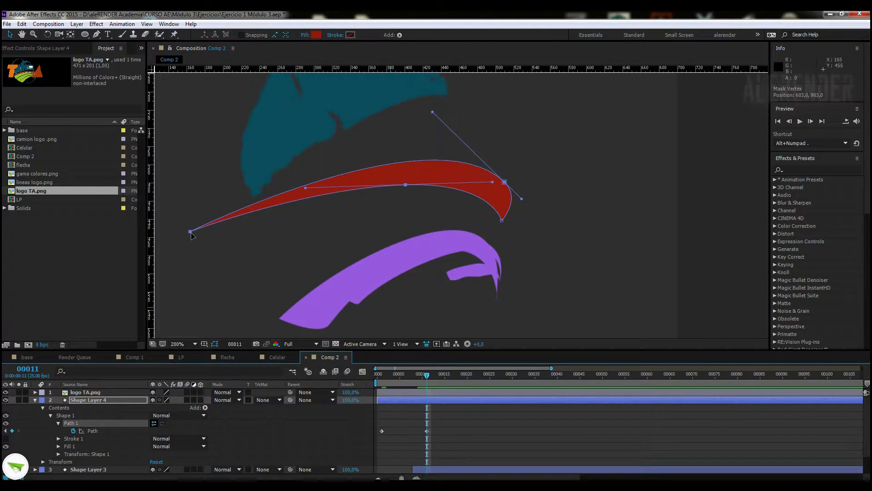
drag(193, 74, 182, 232)
drag(155, 204, 190, 204)
At frame 1, move the small red triangle to the guides' intersection and reshape it to point left along the stripe
click(378, 385)
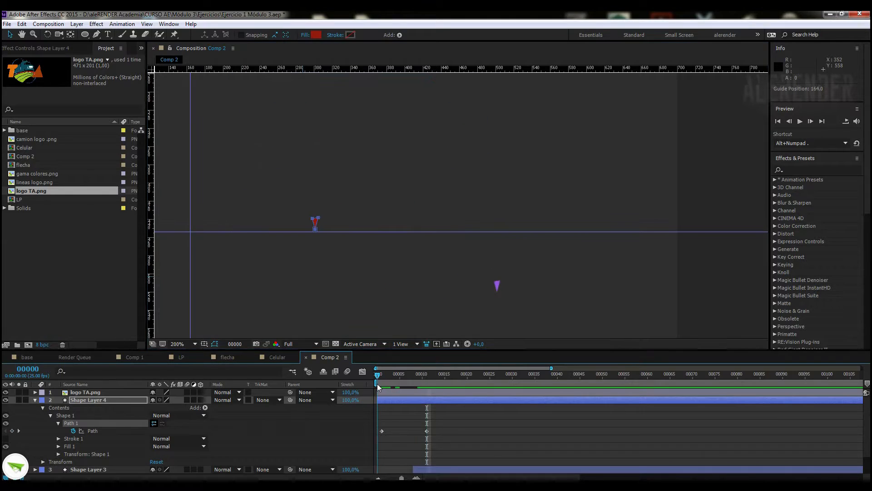
click(383, 386)
drag(315, 223, 202, 226)
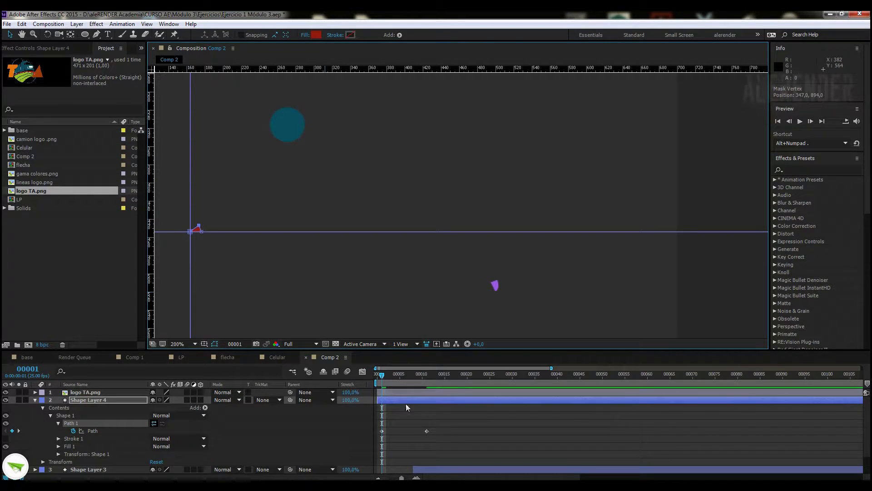
Preview the red stripe's growth and apply Easy Ease to both of Shape Layer 4's path keyframes
drag(383, 375, 398, 375)
key(space)
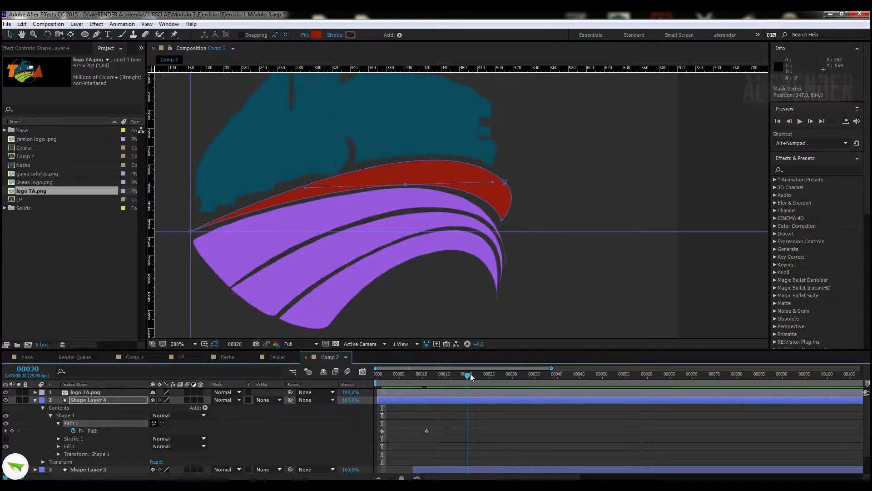
drag(455, 416, 350, 446)
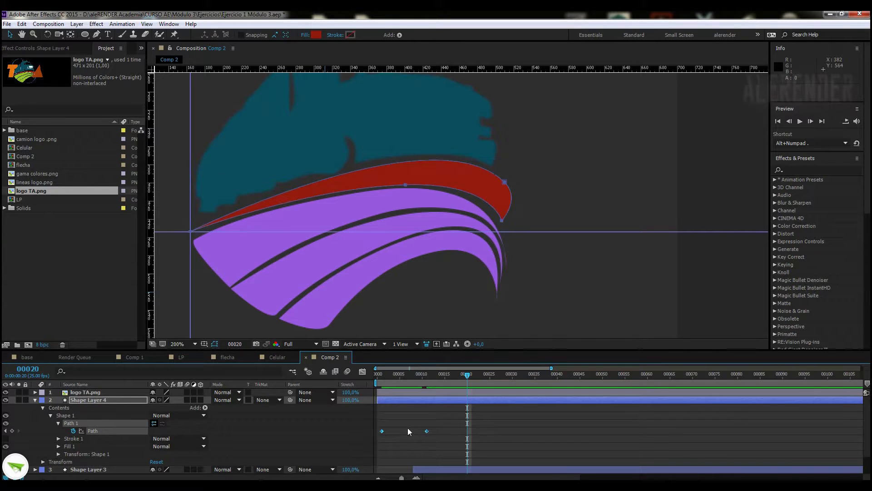
right_click(426, 432)
mouse_move(453, 426)
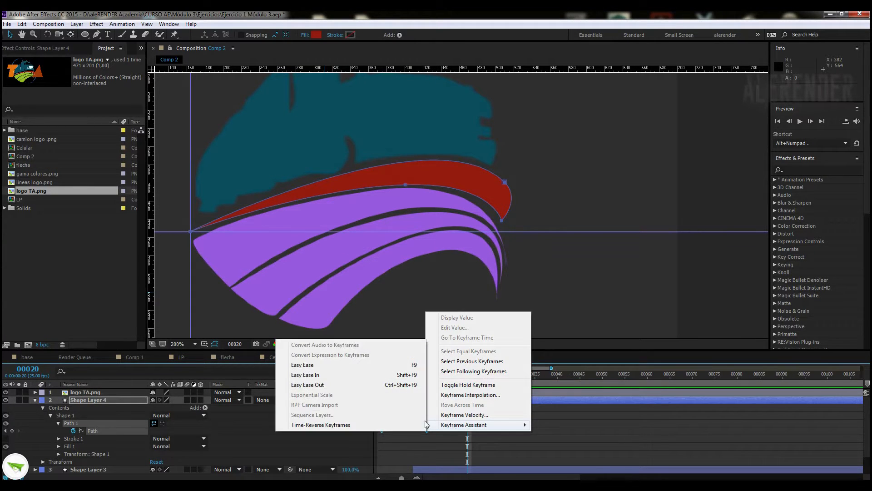
click(308, 367)
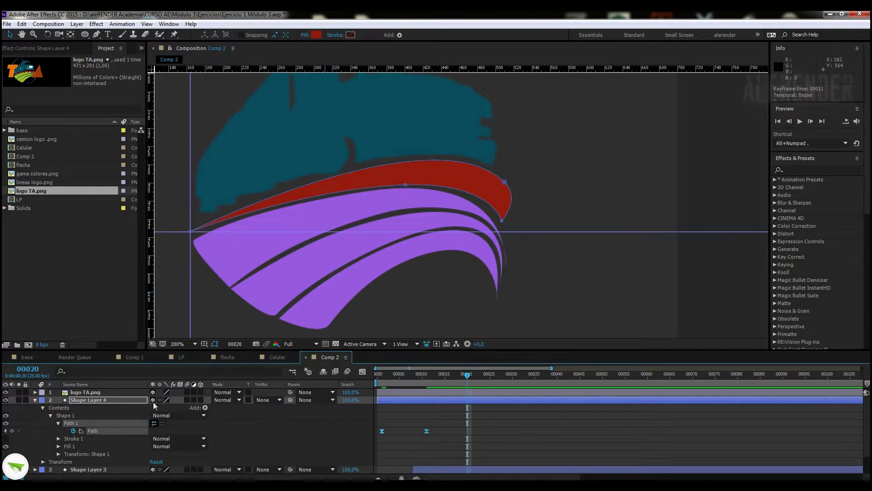
click(35, 400)
click(132, 449)
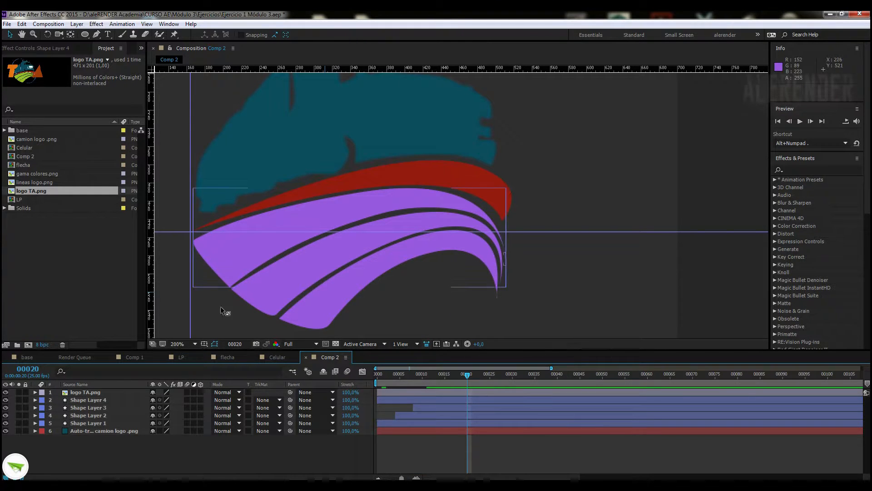
Remove the vertical and horizontal guides and fit the composition view up to 100%
drag(191, 196, 151, 194)
drag(184, 233, 318, 455)
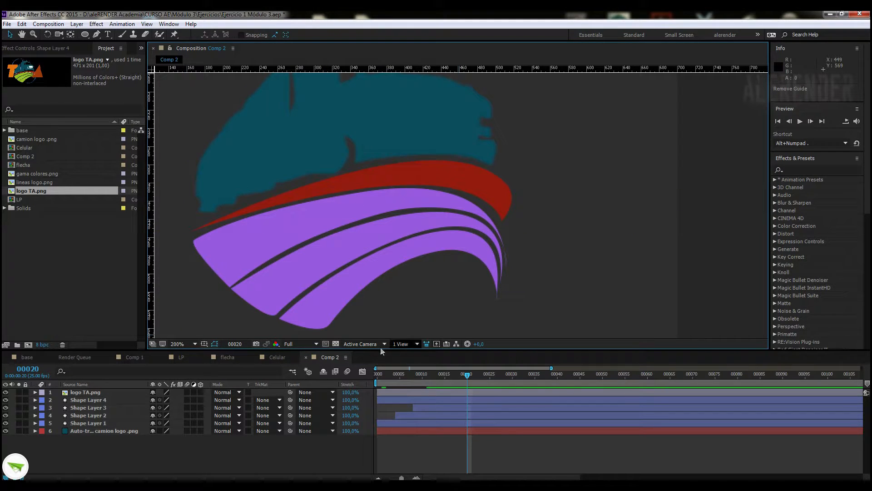
click(182, 345)
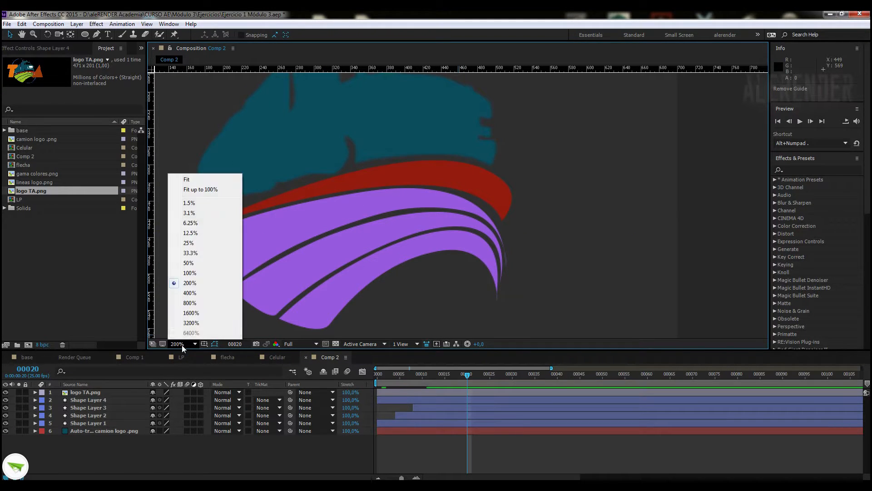
click(234, 189)
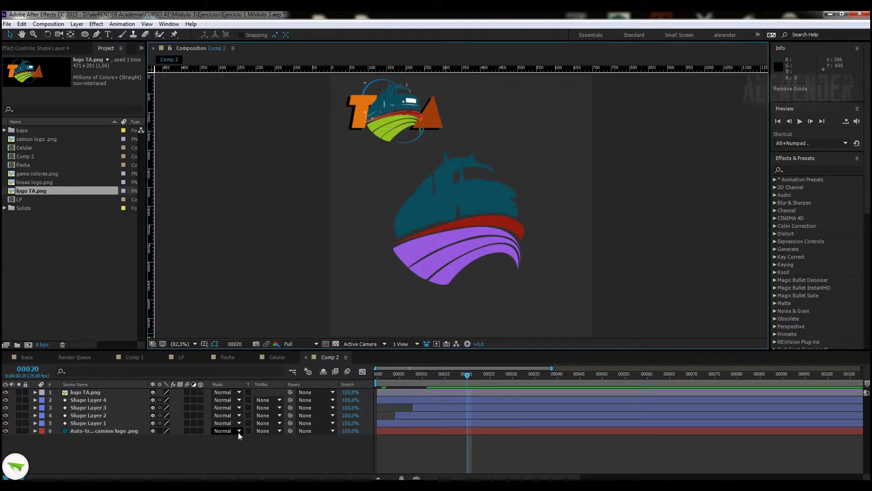
Enable motion blur for the composition and for Shape Layers 1 to 4
click(348, 371)
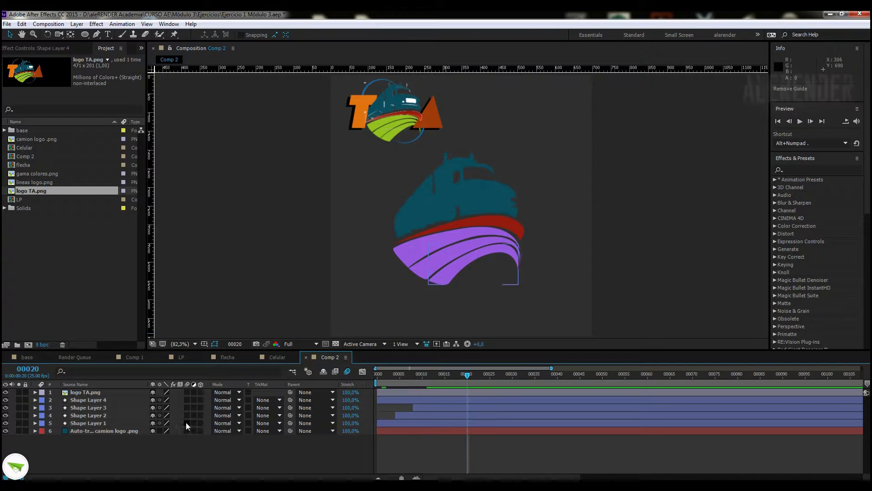
drag(186, 423, 187, 399)
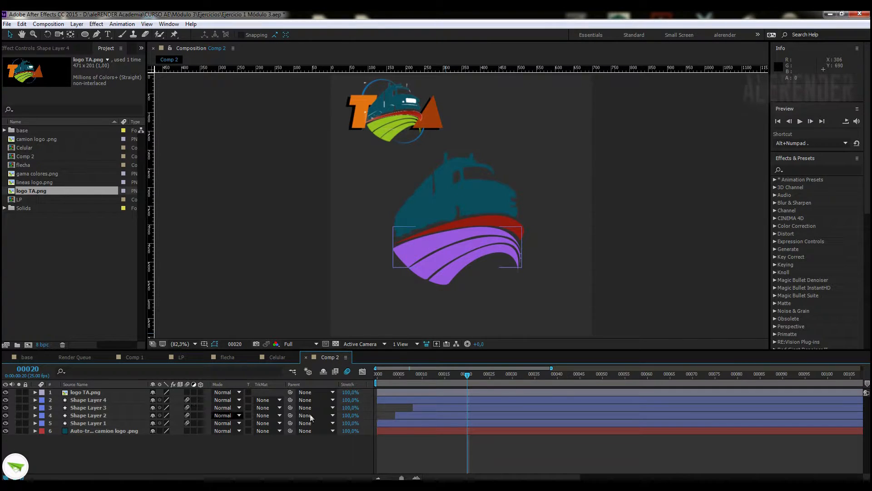
Shift Shape Layer 4 to start at frame 10, preview the animation, and delete the logo TA.png reference layer
drag(418, 380, 446, 401)
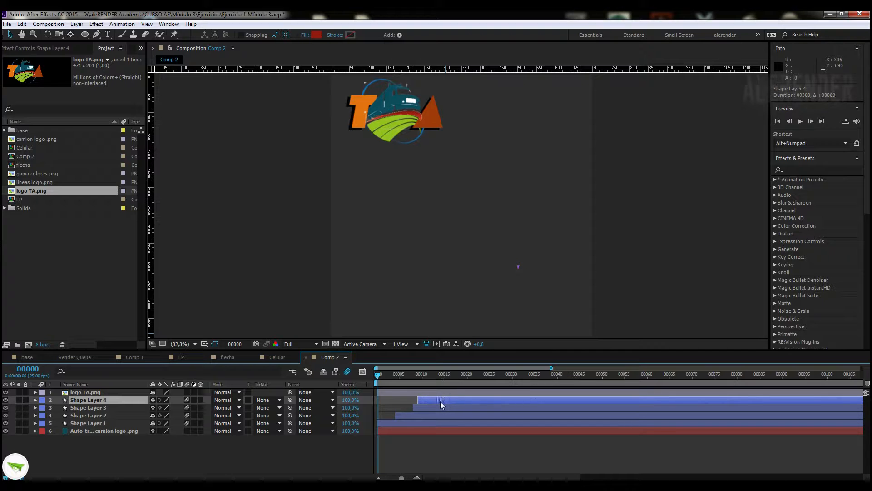
key(space)
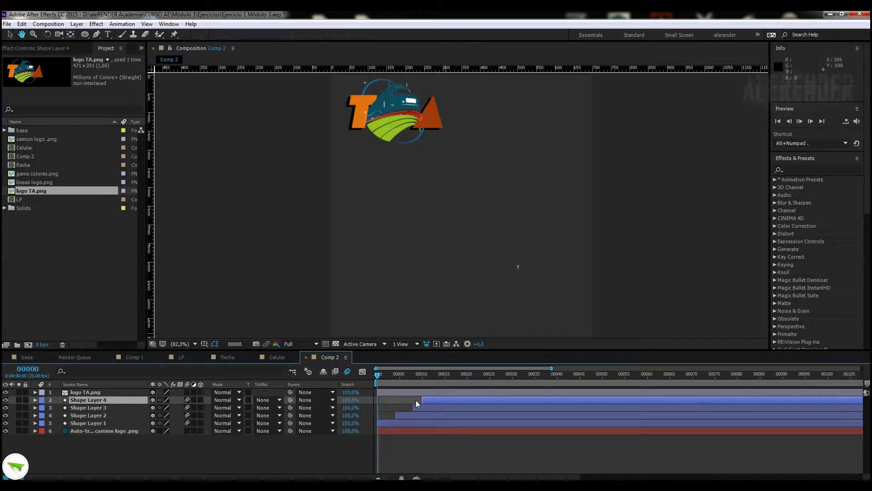
drag(386, 377, 477, 382)
click(81, 392)
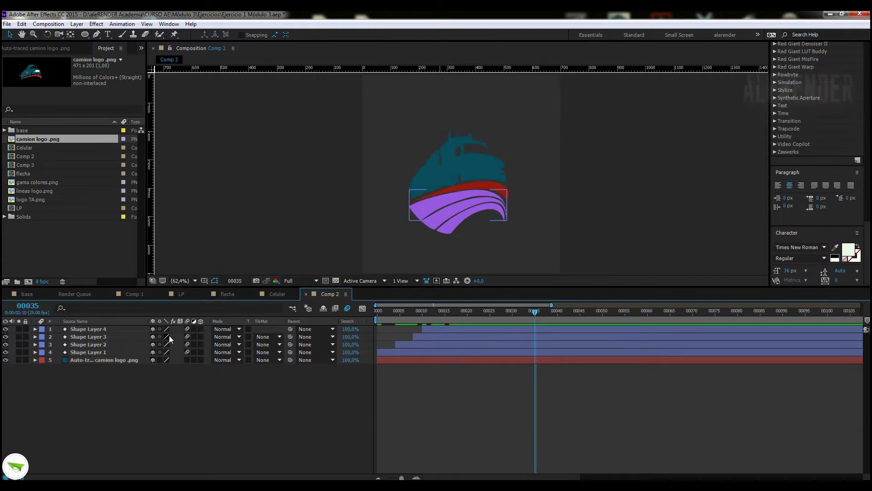
Rename the Comp 2 composition to Logo Camion
click(48, 24)
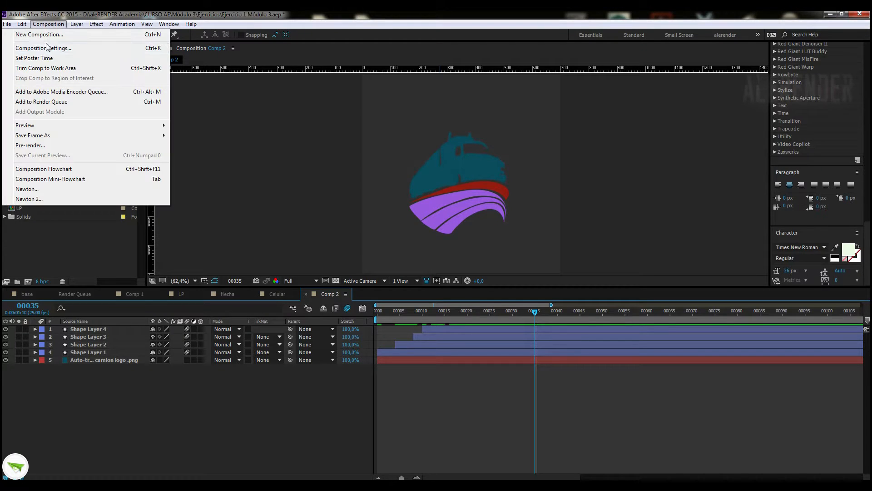
click(68, 47)
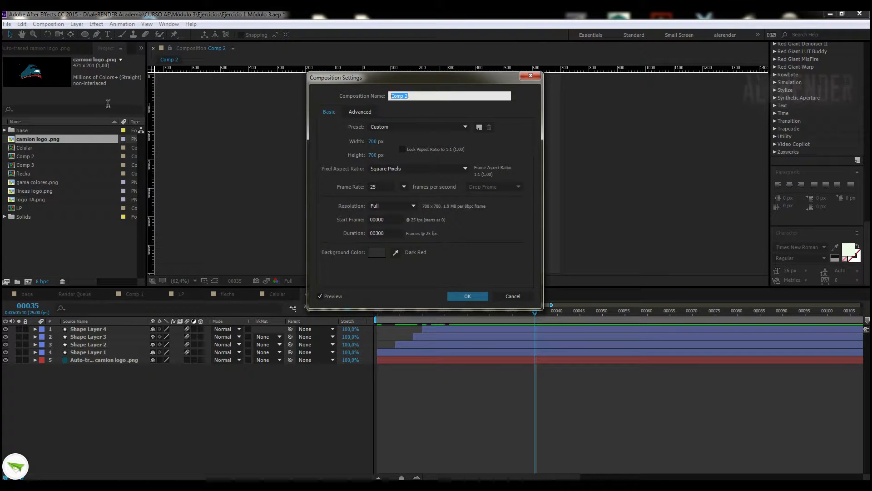
text(Logo Cam)
click(457, 299)
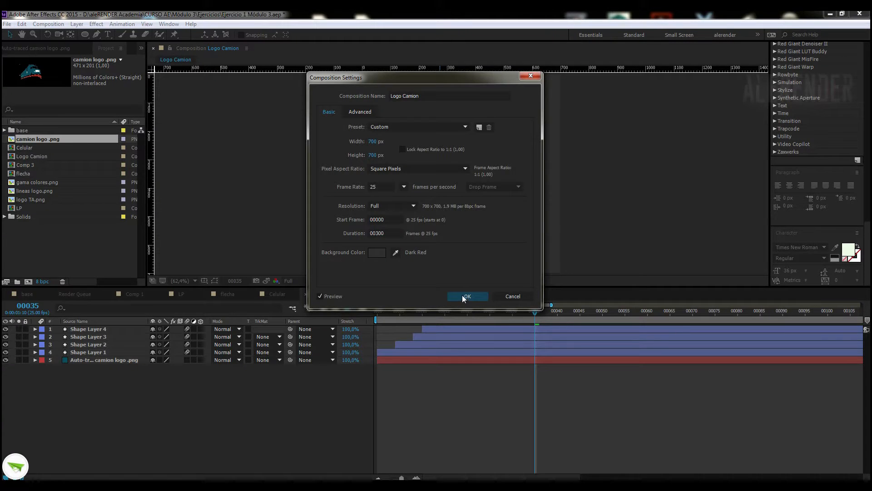
click(464, 298)
Create a new 700 x 700 px composition named Letras at 25 fps, 300 frames long
click(48, 24)
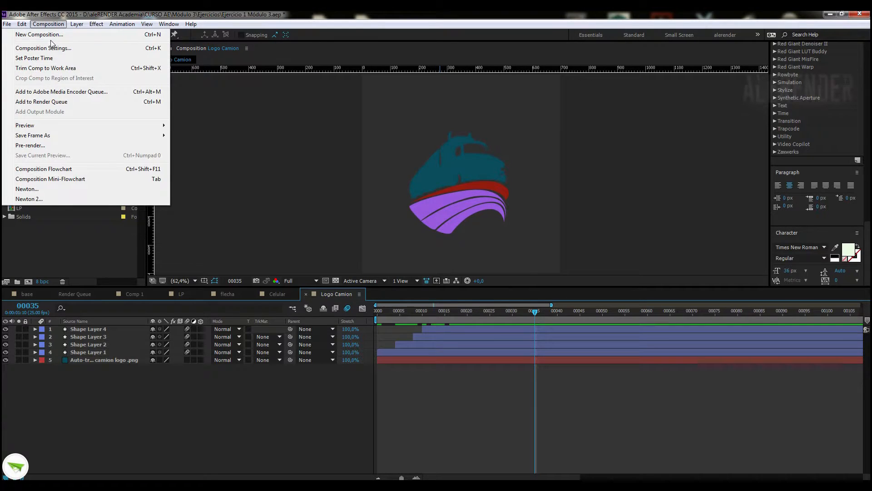
click(50, 36)
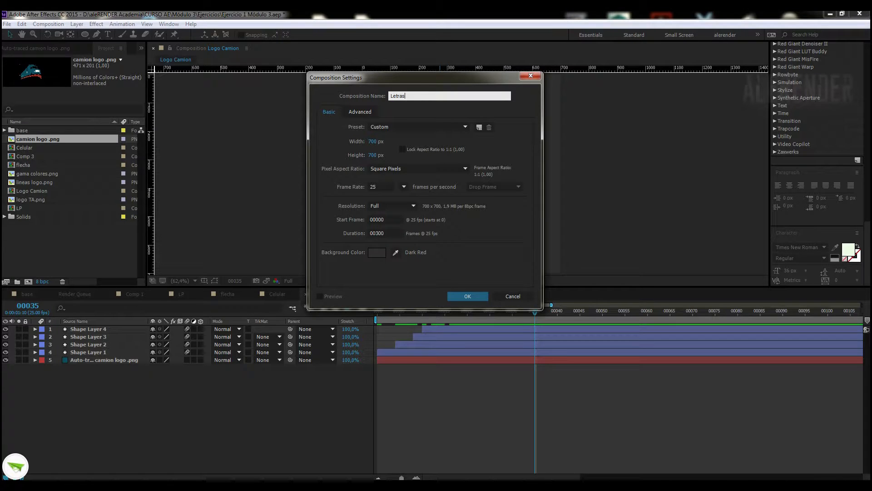
click(464, 296)
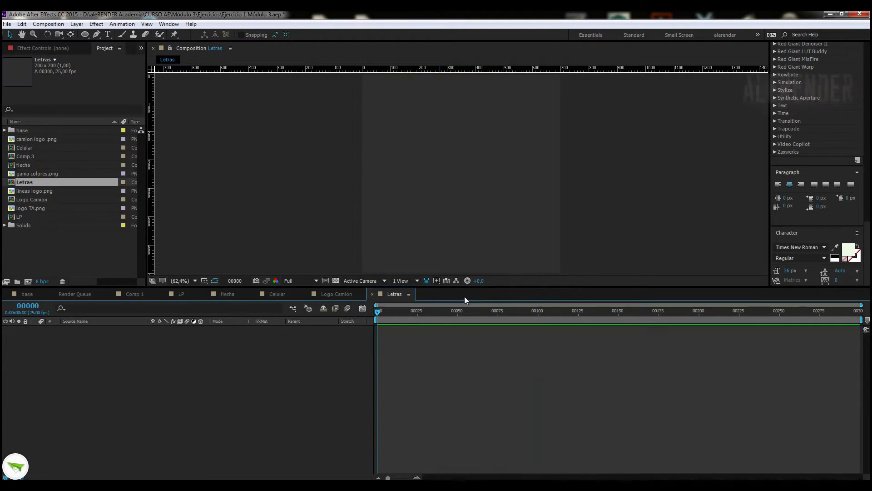
Add logo TA.png to the Letras composition and move it to the frame's upper right corner as a reference
click(33, 208)
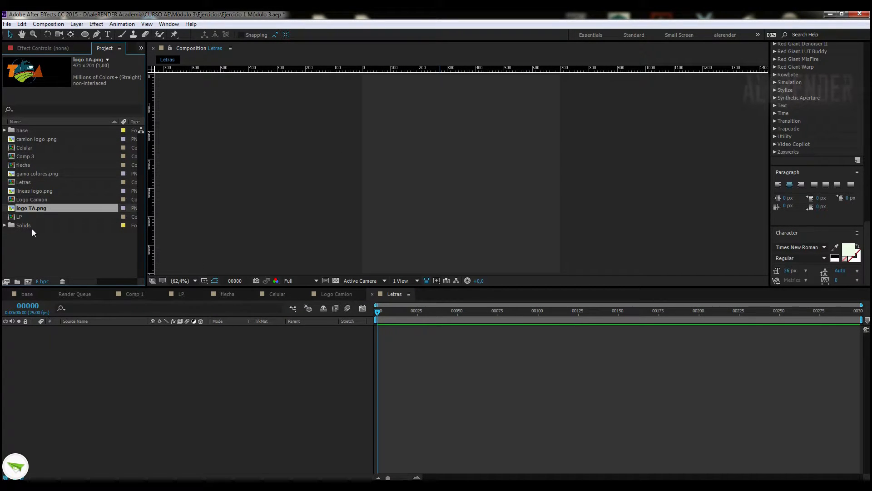
drag(43, 217, 38, 332)
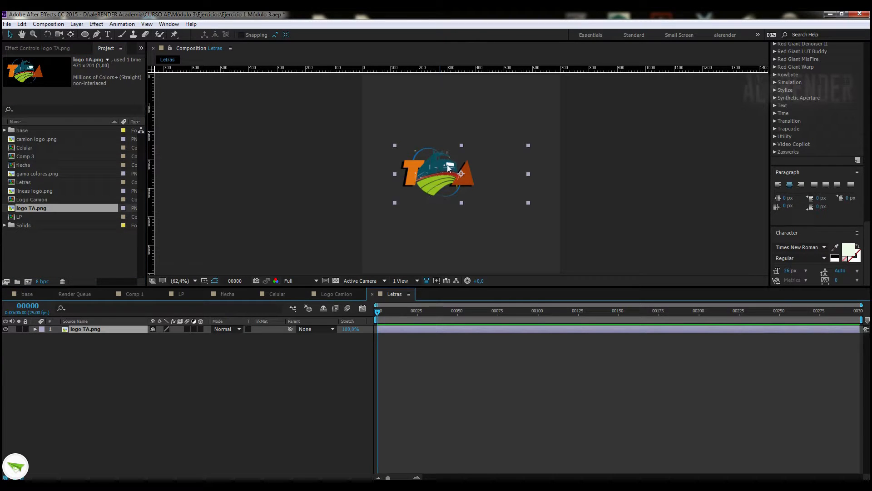
drag(498, 141, 542, 88)
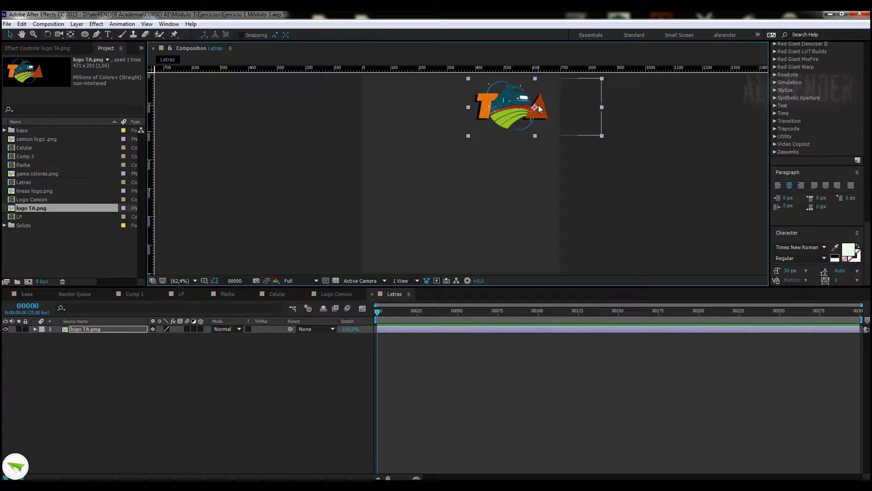
Add a text layer with the letter T near the frame's centre, in the FattiPattiFLF font at 226 px
click(108, 35)
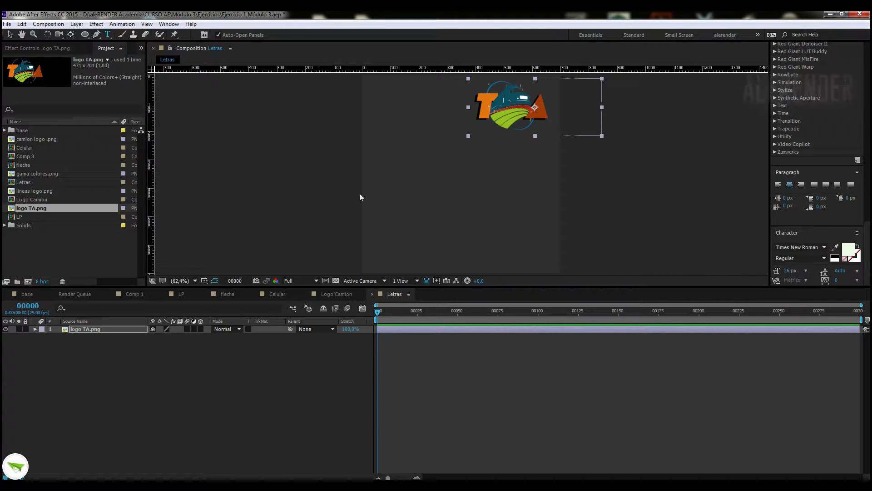
click(440, 192)
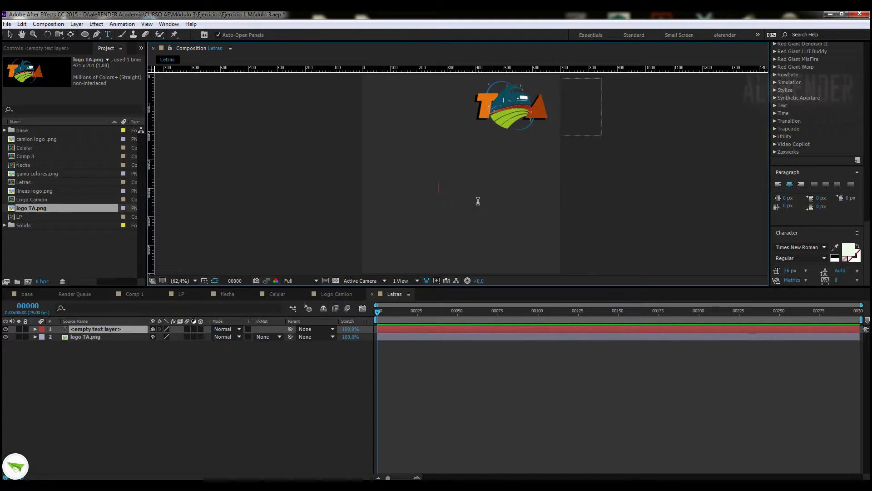
text(T)
click(791, 247)
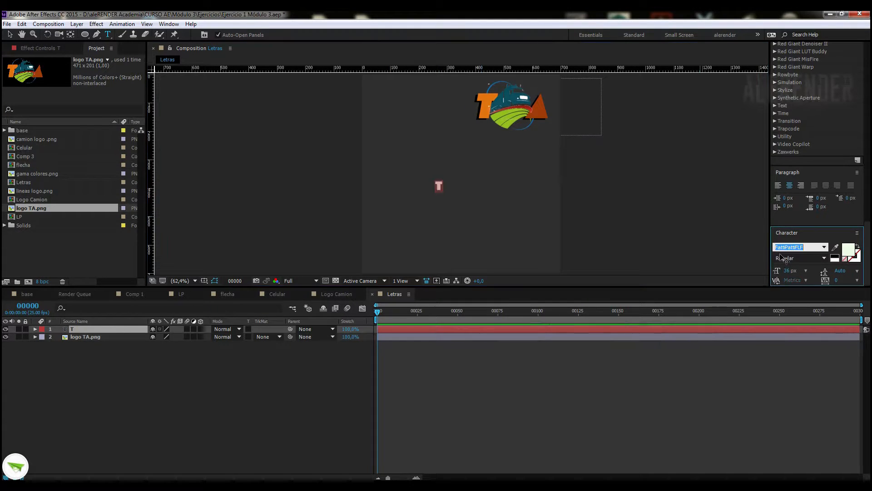
drag(791, 275, 864, 268)
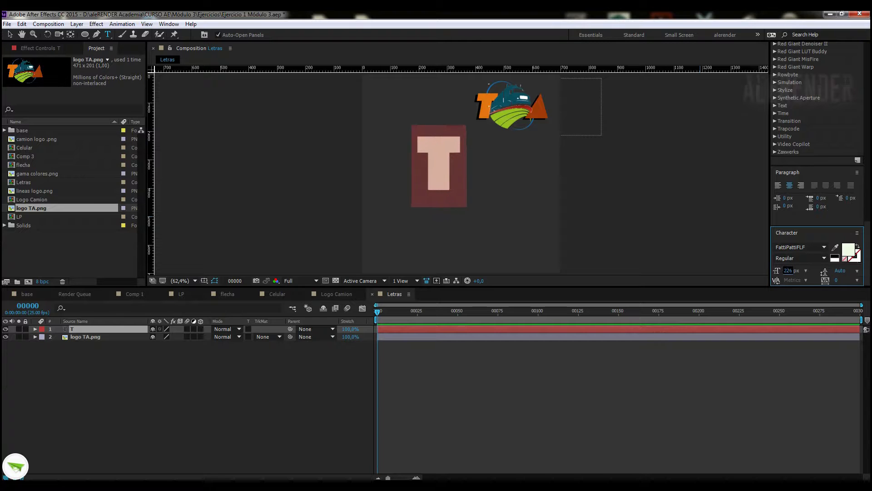
click(835, 232)
key(ctrl+shift+a)
Undock the Character panel, resize it to show all its text options, and place it over the Effects & Presets and Paragraph panels
click(857, 279)
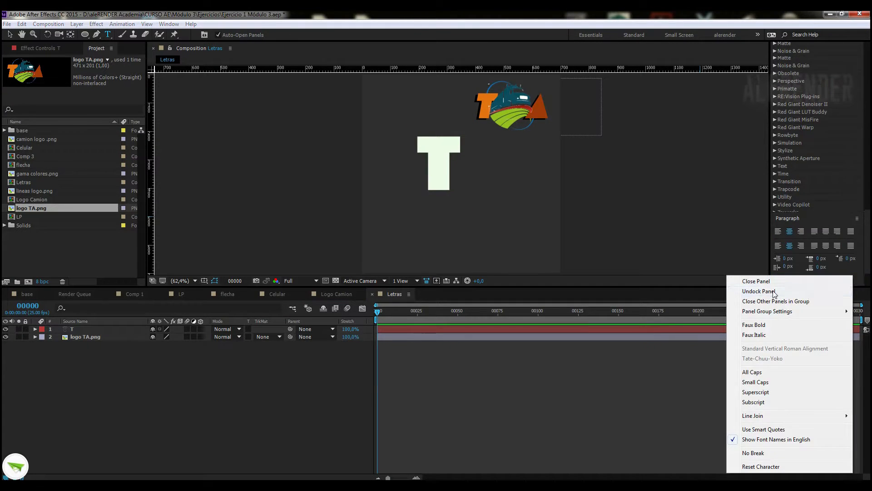
click(778, 295)
drag(816, 268, 805, 115)
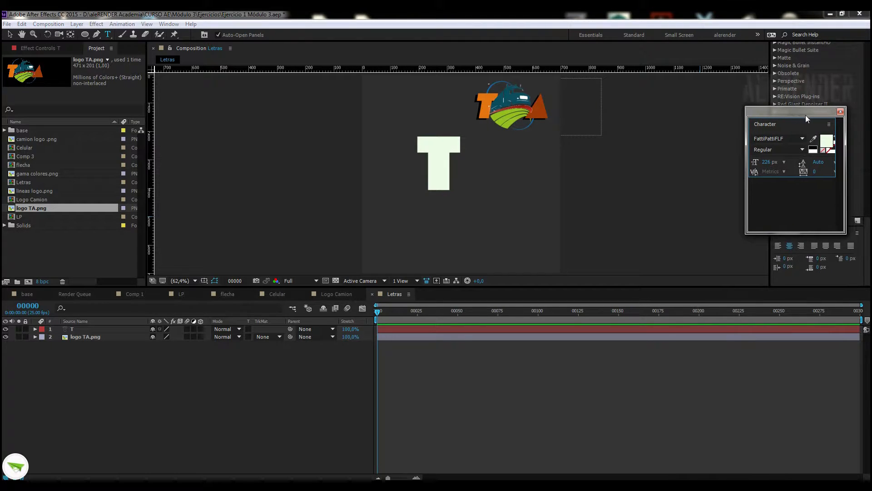
drag(839, 234, 808, 229)
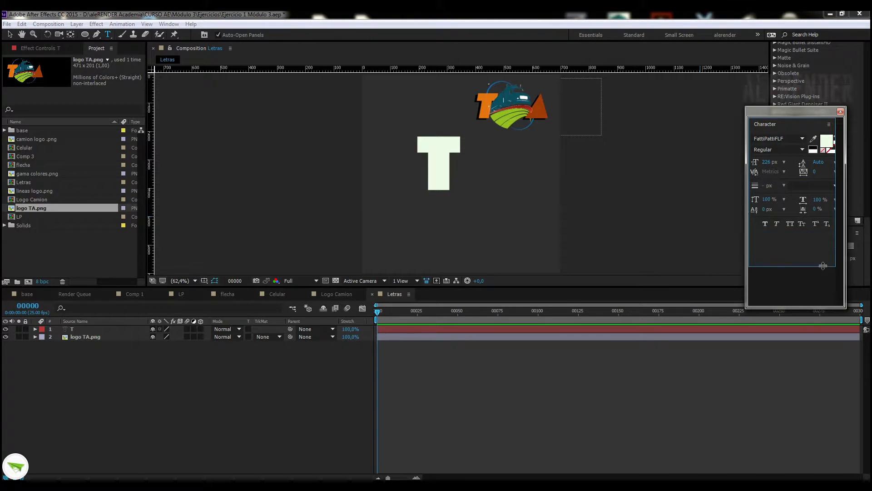
drag(846, 311, 839, 254)
drag(795, 113, 822, 130)
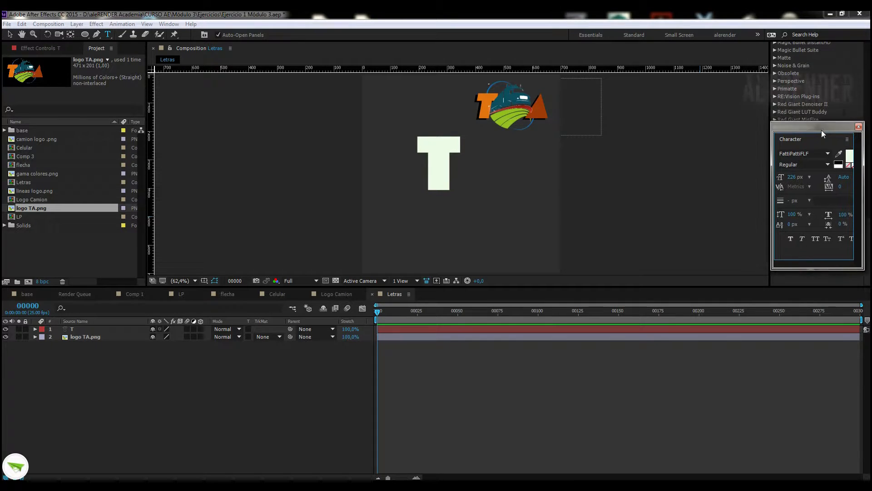
click(169, 24)
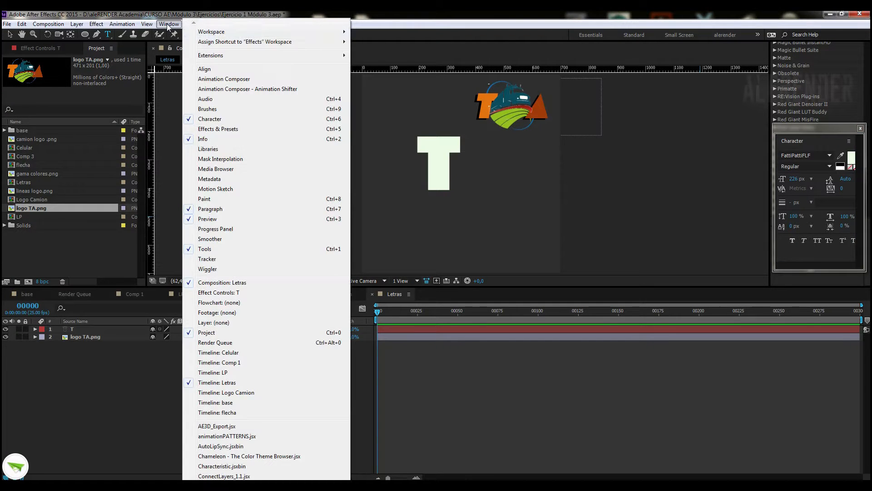
mouse_move(220, 32)
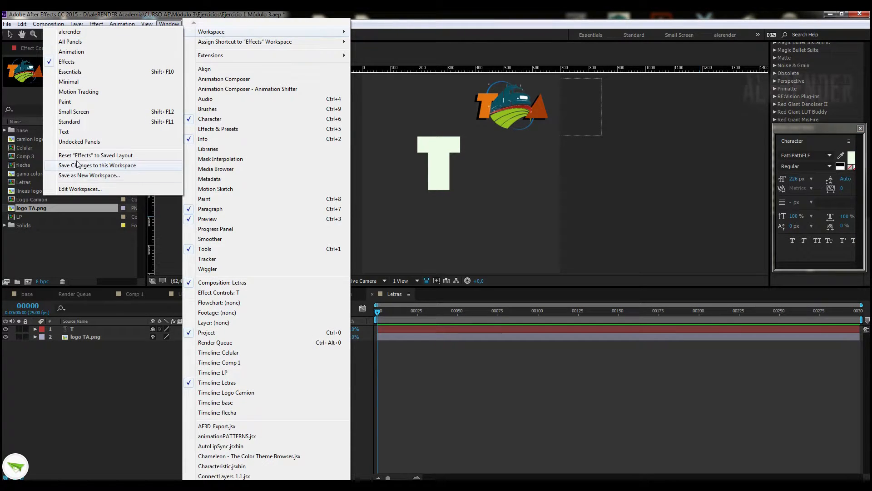
click(524, 79)
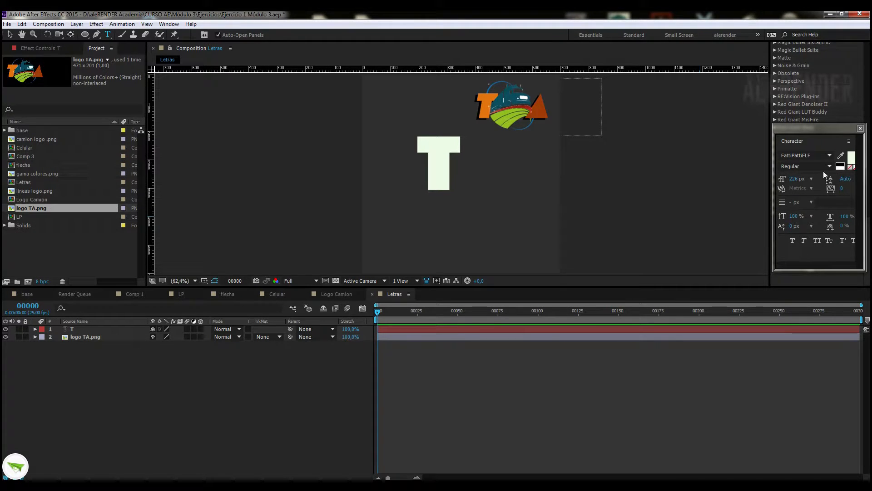
Style the T text at 326 px in Bold with faux italic, and move it down clear of the reference logo
drag(793, 179, 813, 177)
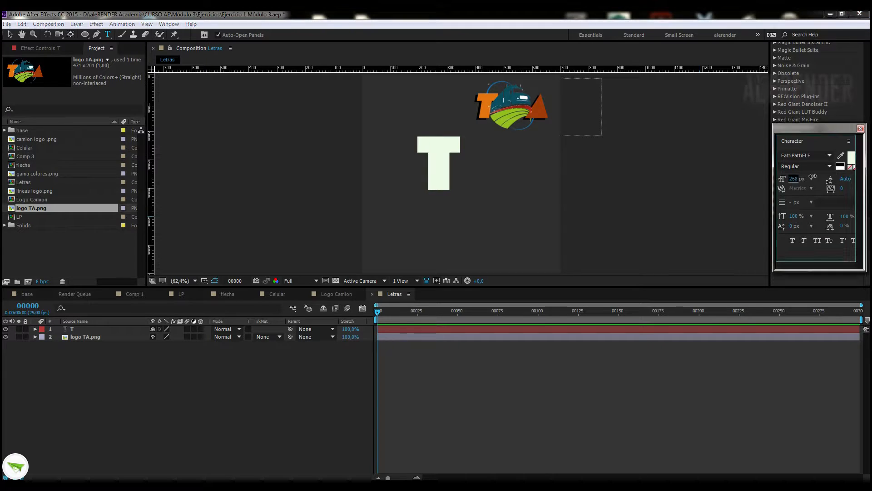
click(99, 328)
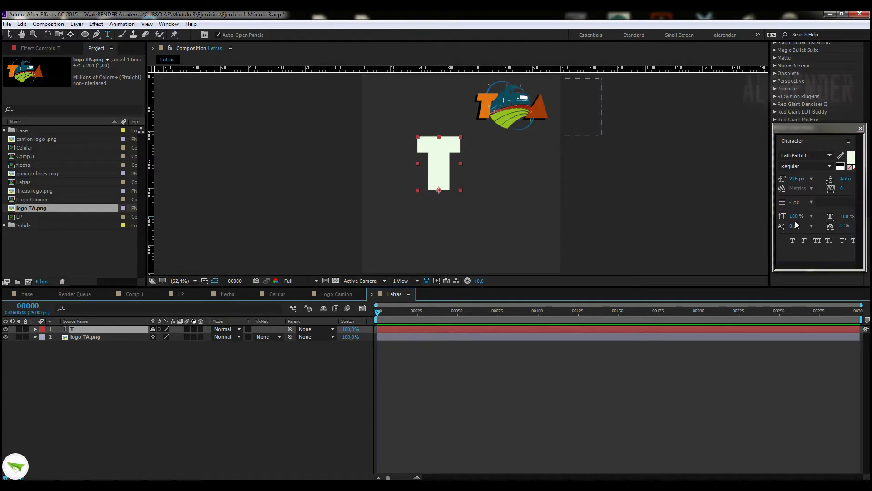
drag(794, 182, 843, 174)
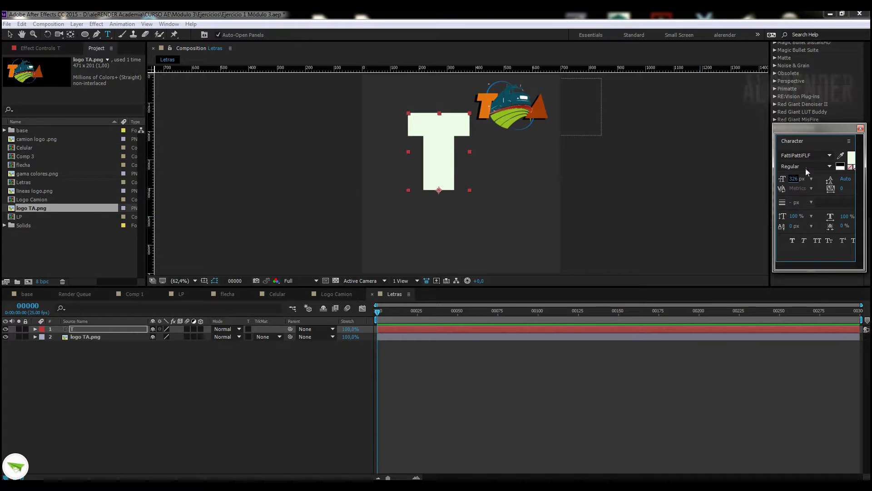
click(830, 166)
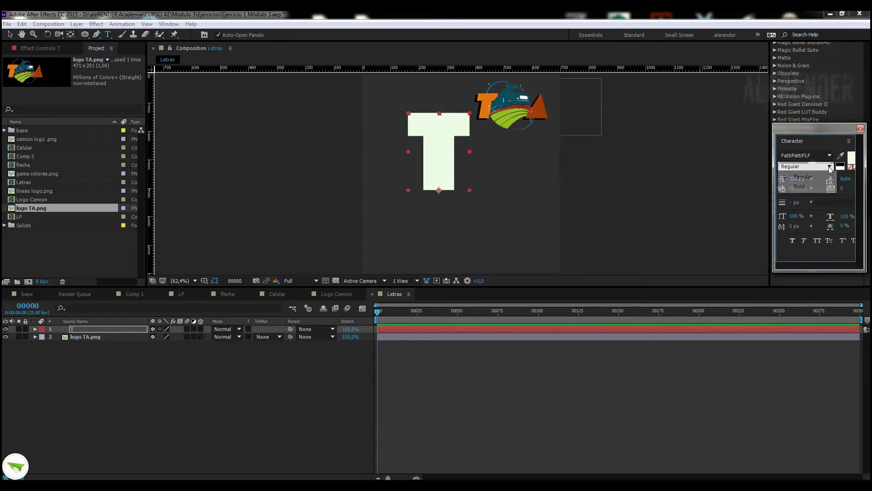
click(804, 187)
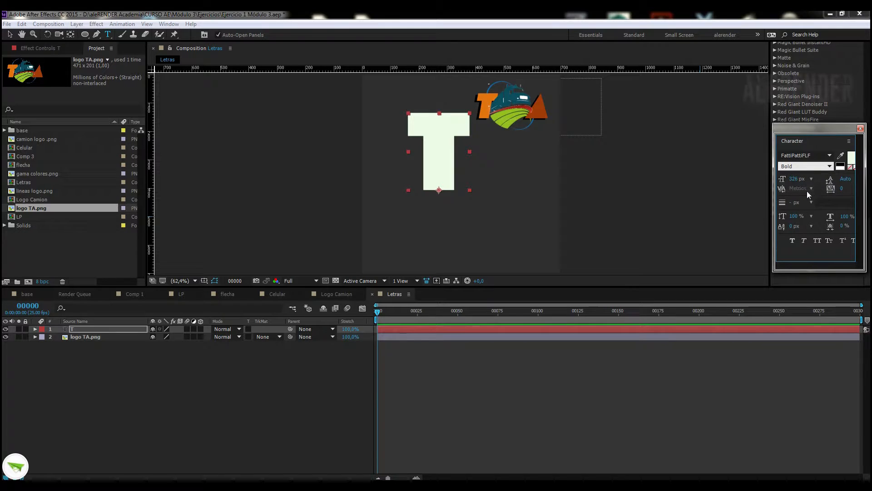
click(805, 241)
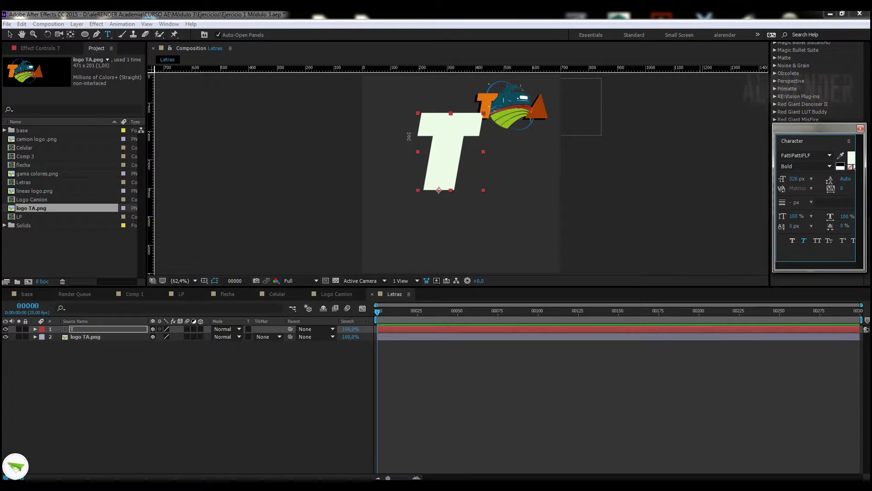
click(9, 34)
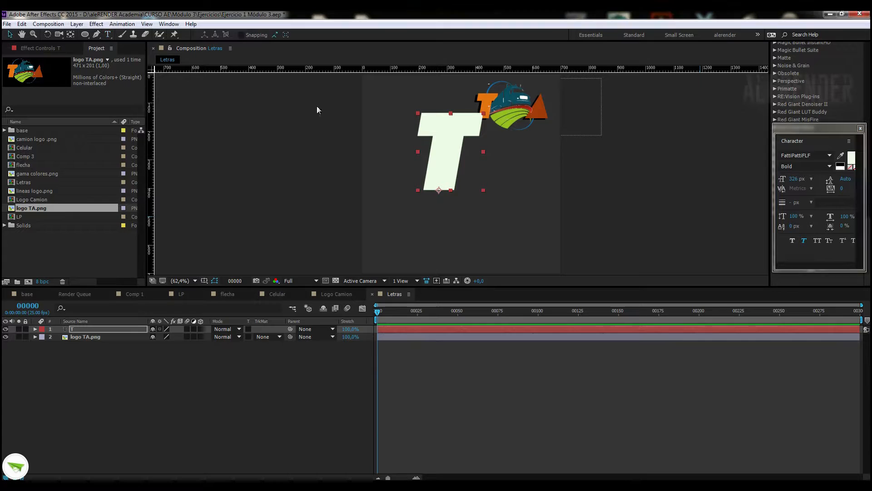
drag(445, 150, 457, 176)
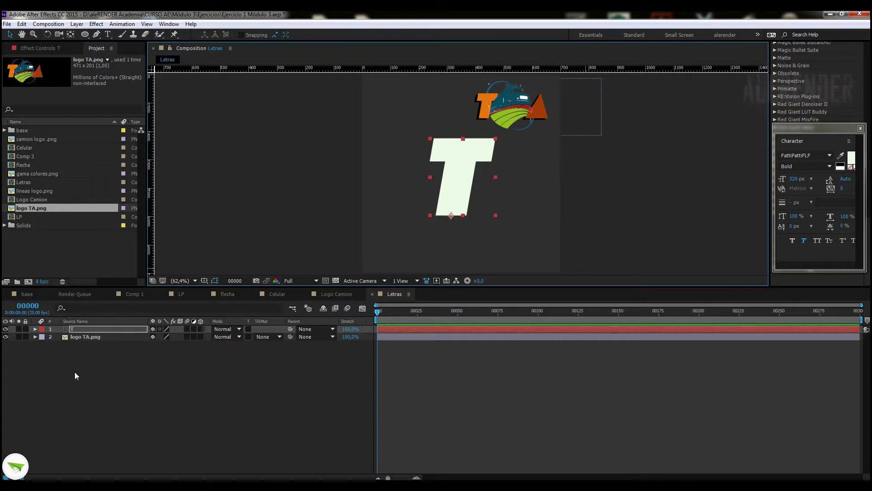
Create a shape layer from the T text and delete the original T text layer
click(78, 330)
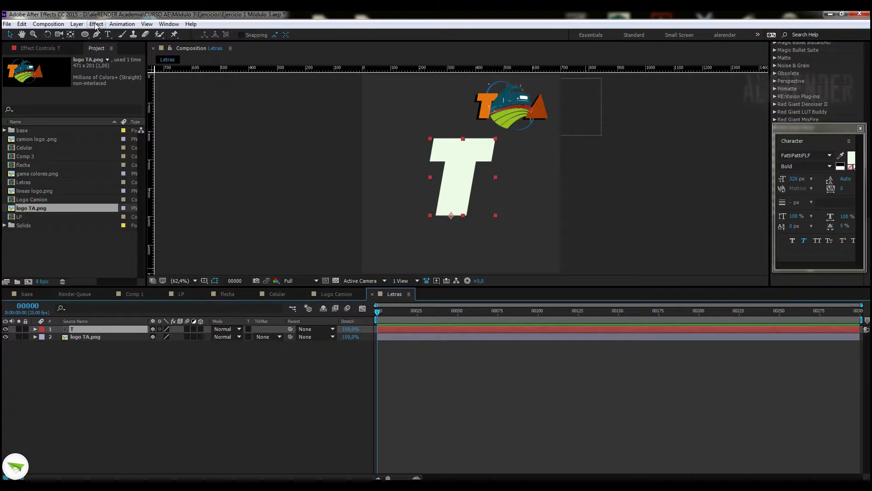
click(77, 24)
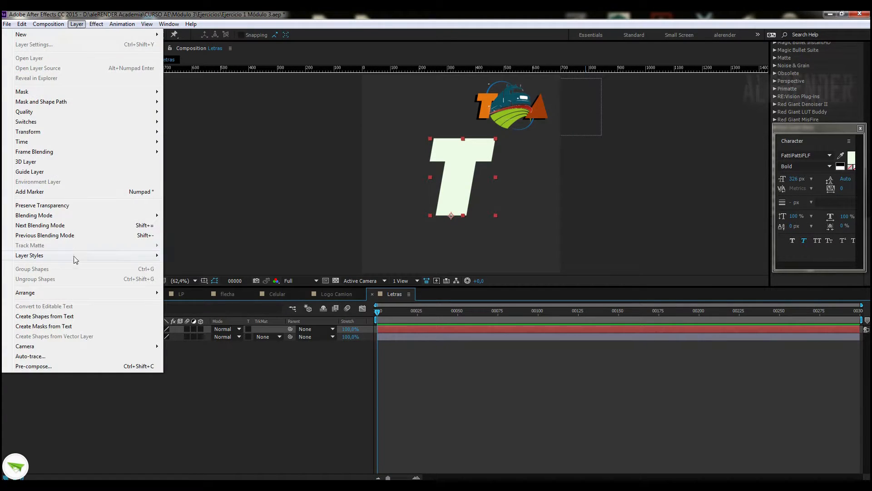
click(45, 317)
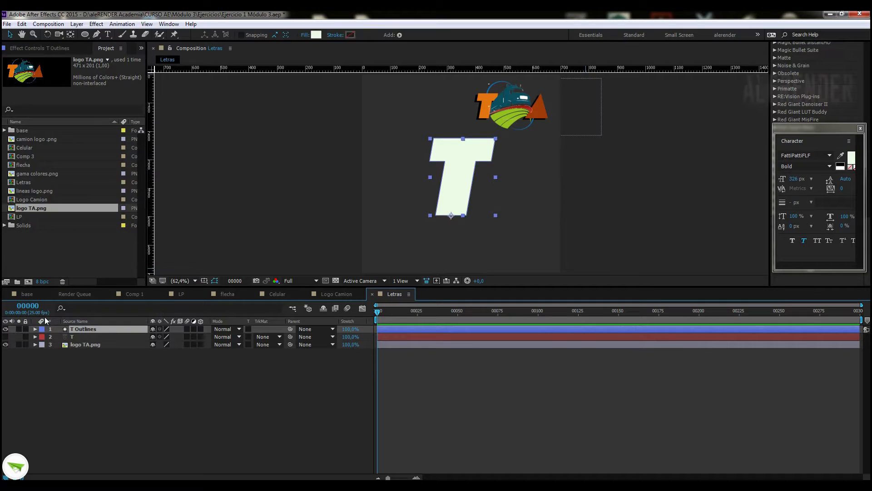
click(72, 337)
key(Delete)
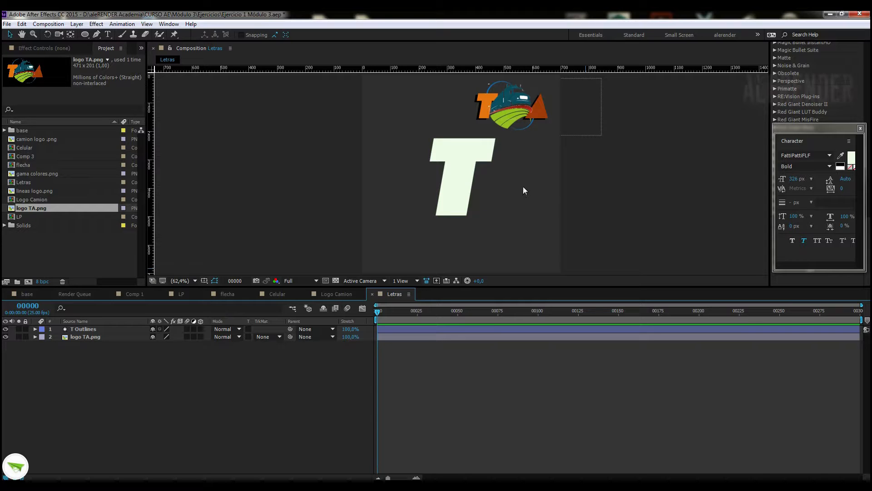
Add a text layer with the letter O in the same style and position it over the T
click(110, 35)
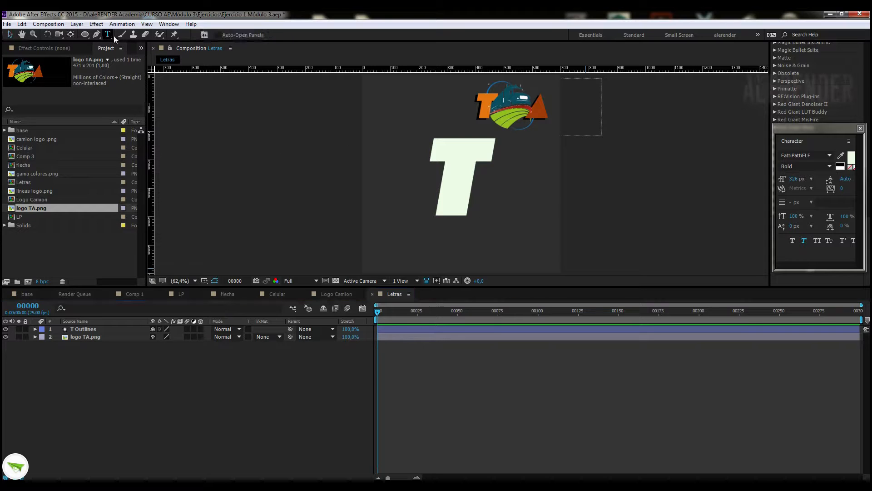
click(493, 194)
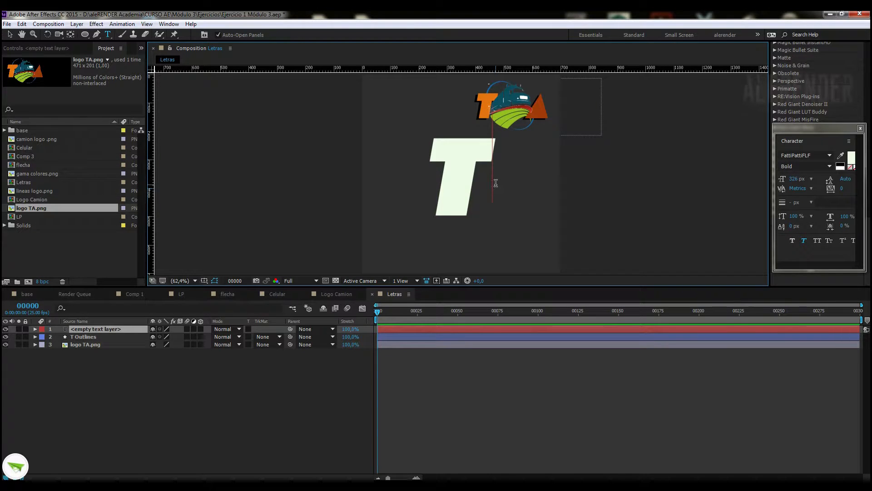
text(O)
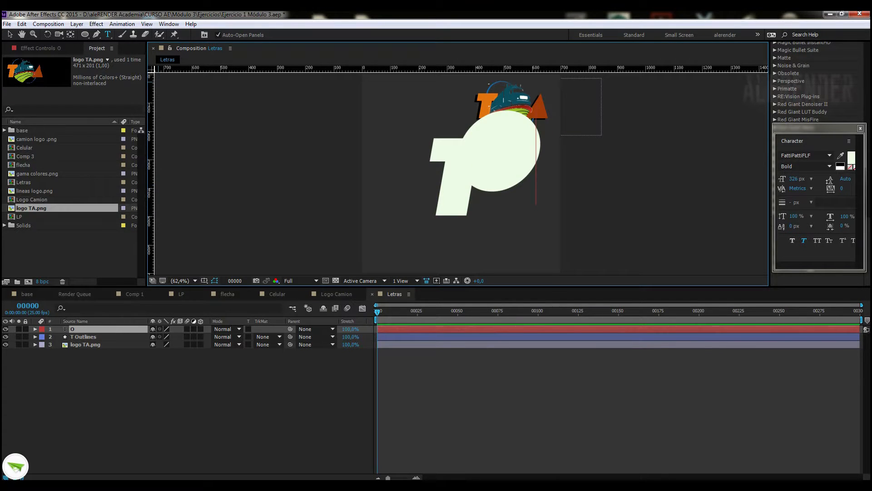
click(10, 34)
drag(504, 158, 470, 184)
Create a shape layer from the O text and delete the original O text layer
right_click(95, 329)
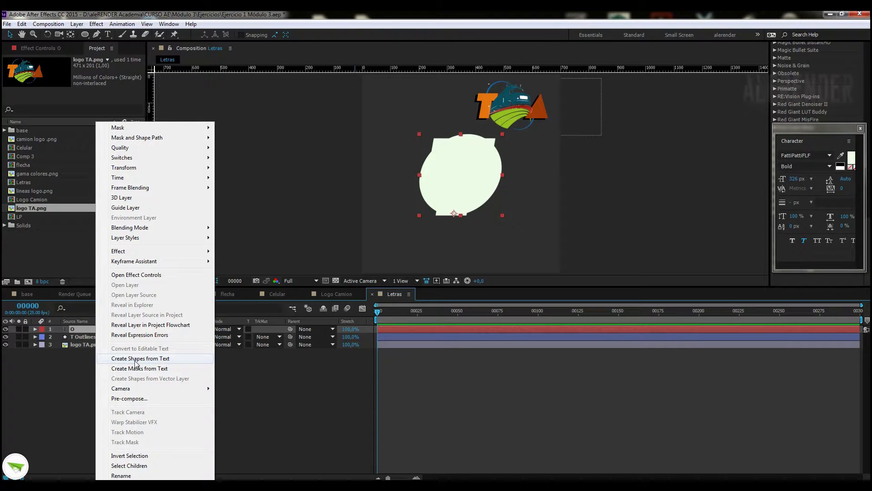
click(135, 361)
click(76, 336)
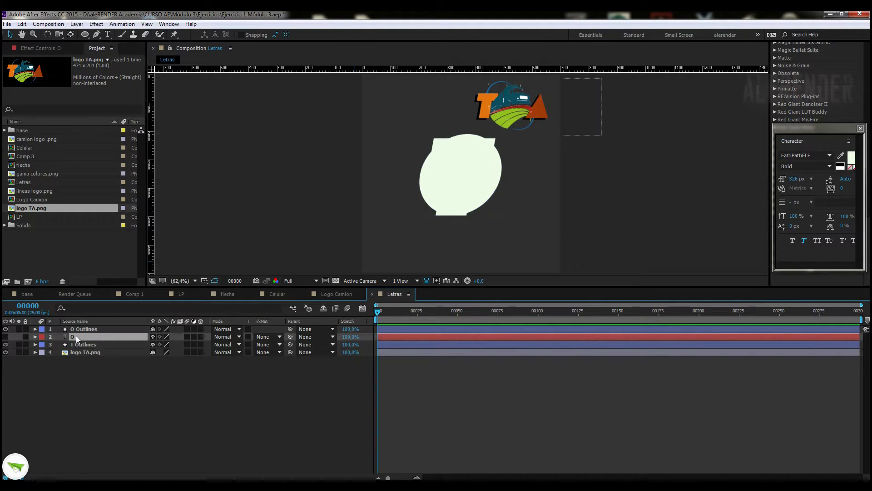
key(Delete)
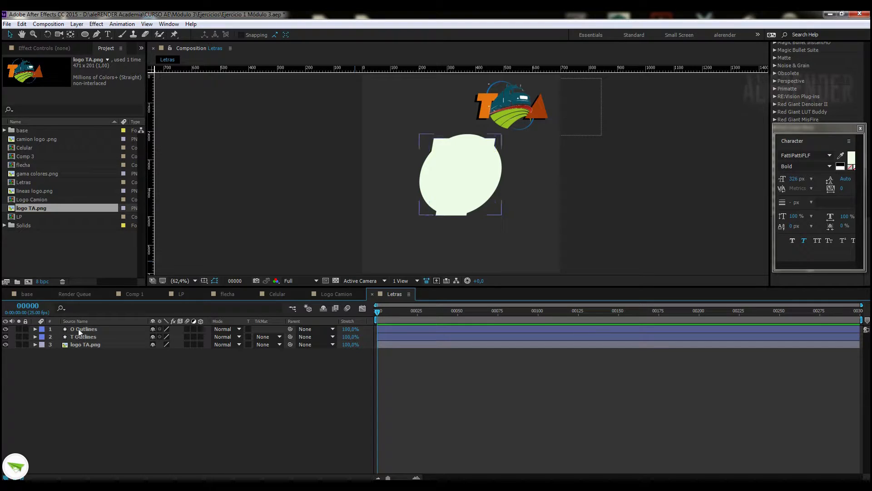
Keyframe the O outline's Path at frame 0, copying that keyframe before deleting the O Outlines layer
click(78, 328)
click(35, 329)
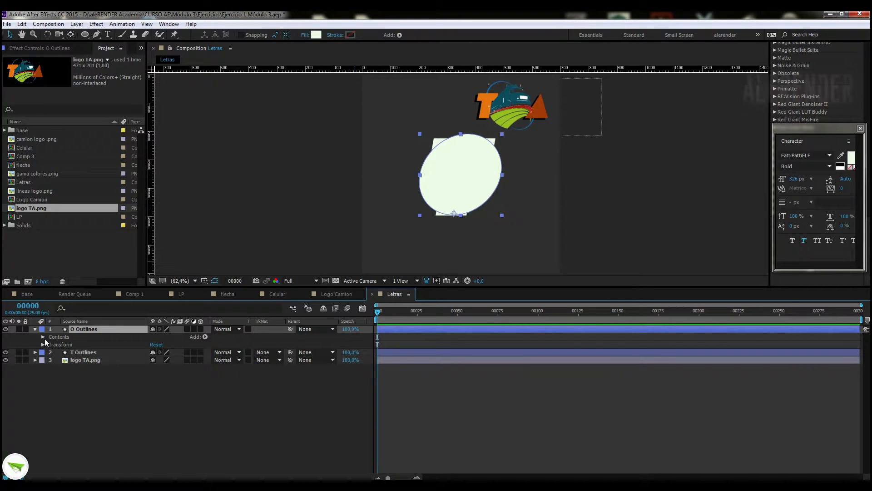
click(43, 336)
click(51, 345)
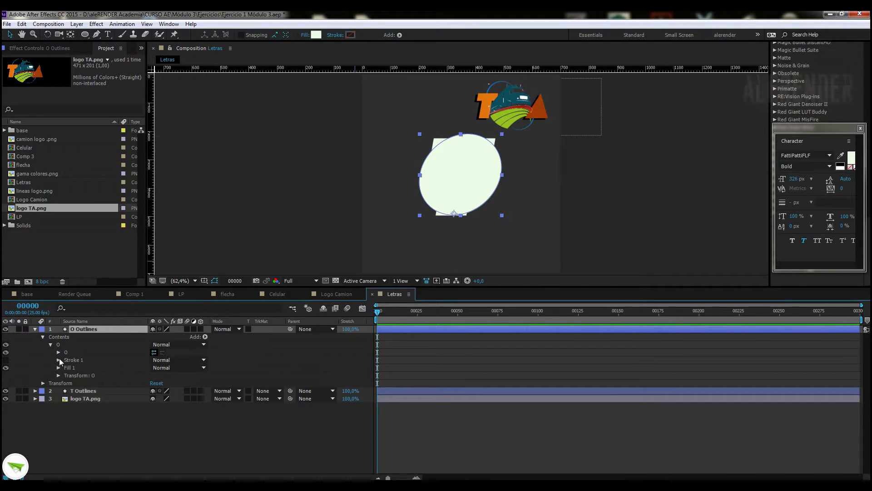
click(57, 352)
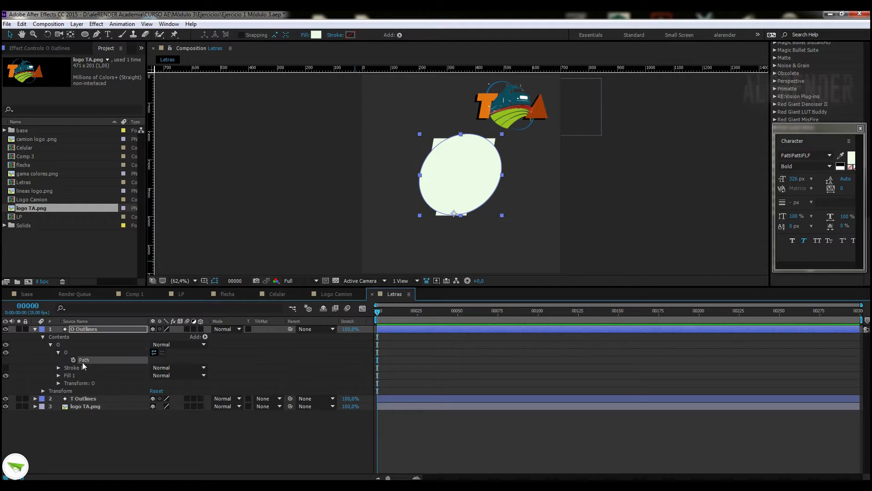
click(73, 359)
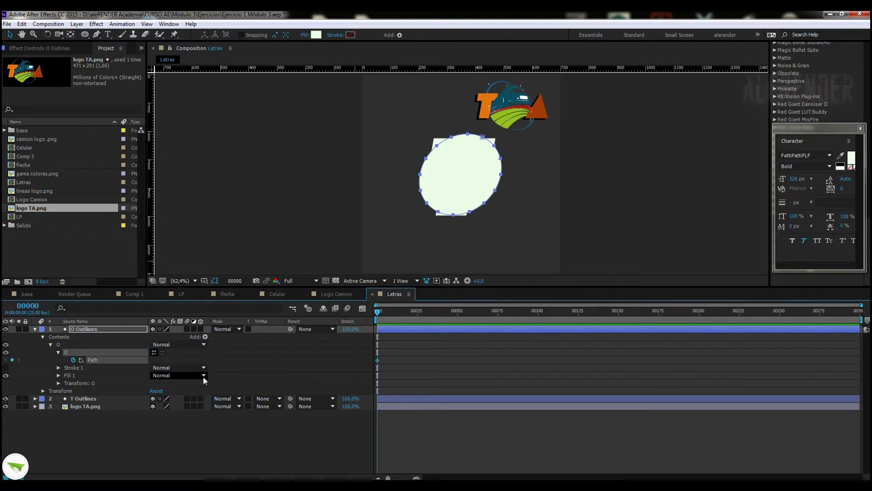
click(92, 328)
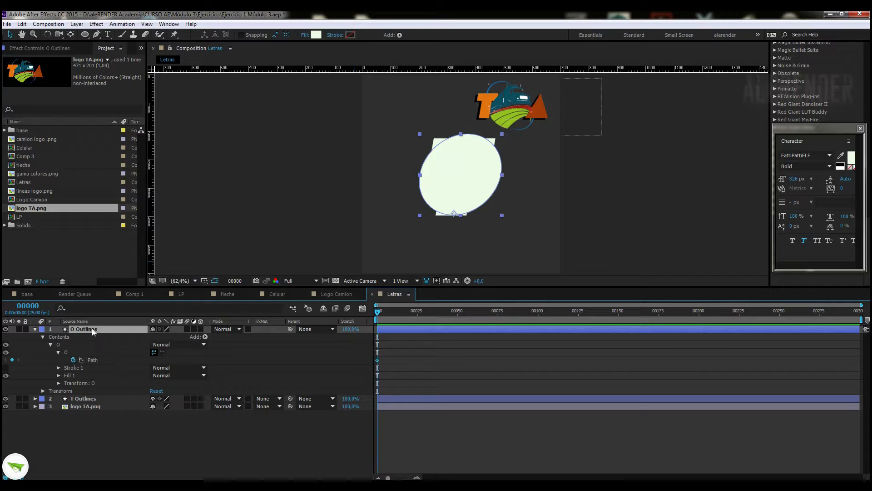
key(Delete)
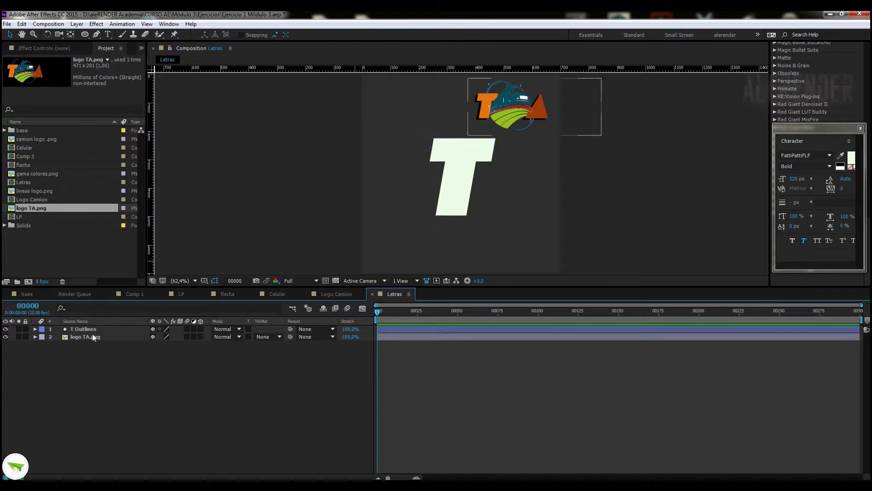
Add a Path keyframe to the T outline and move it to about frame 22
click(80, 329)
click(35, 329)
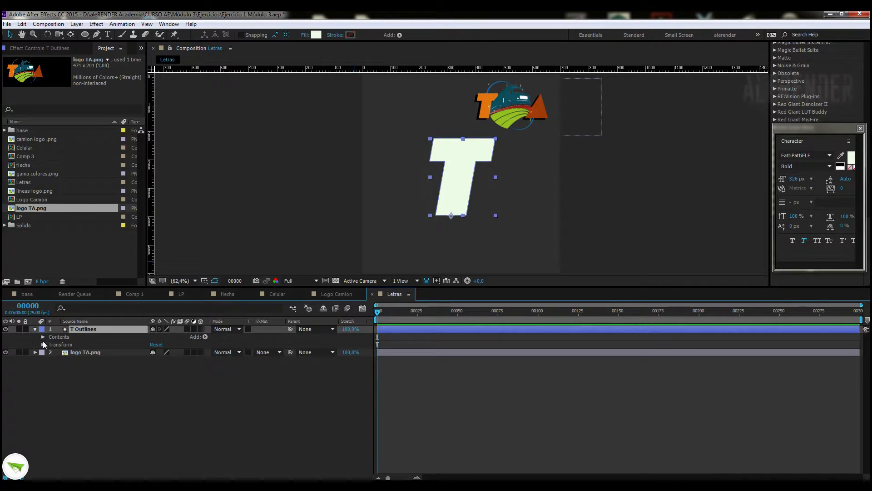
click(43, 337)
click(51, 345)
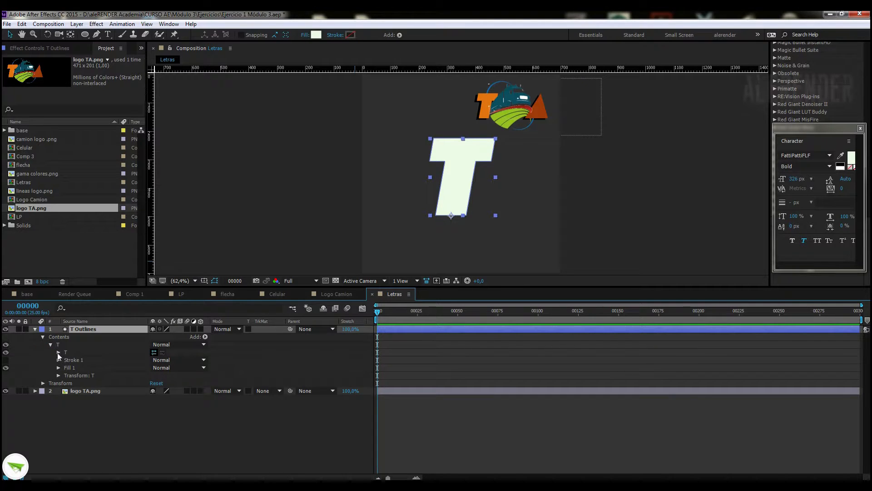
click(58, 352)
click(76, 360)
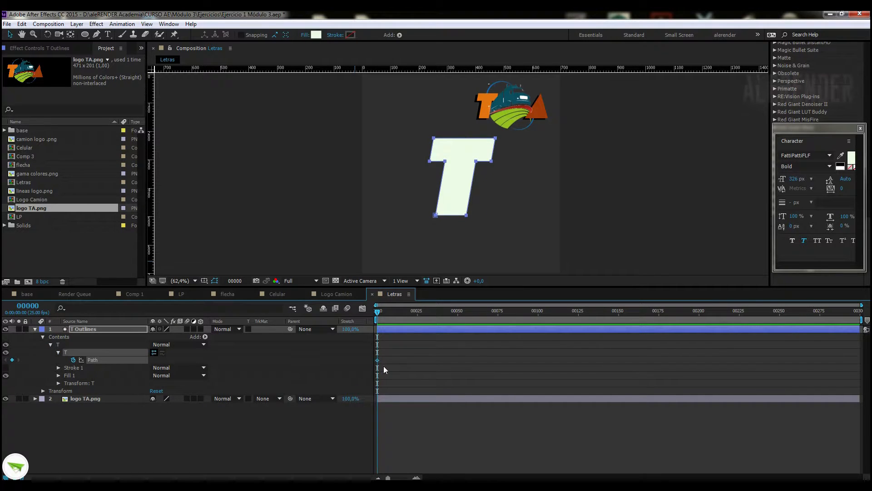
drag(377, 360, 412, 359)
Paste the copied O path as a keyframe at frame 0 of the T outline's Path
click(412, 317)
drag(399, 310, 375, 313)
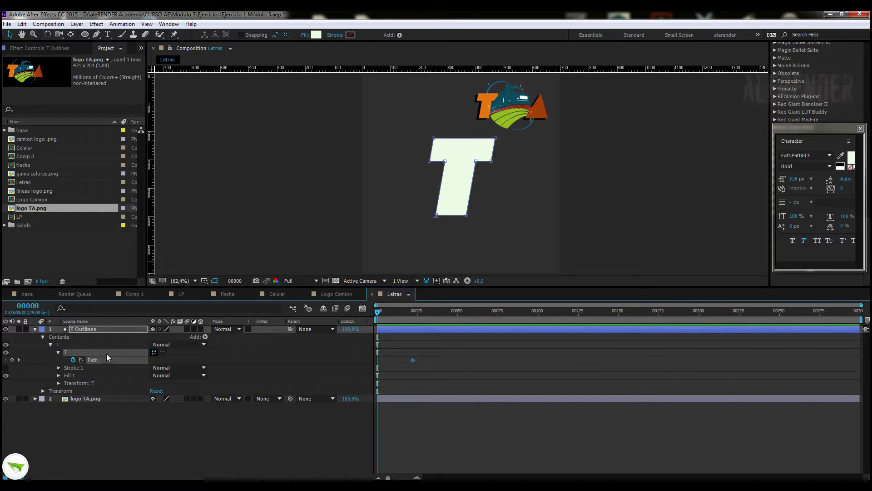
key(ctrl+v)
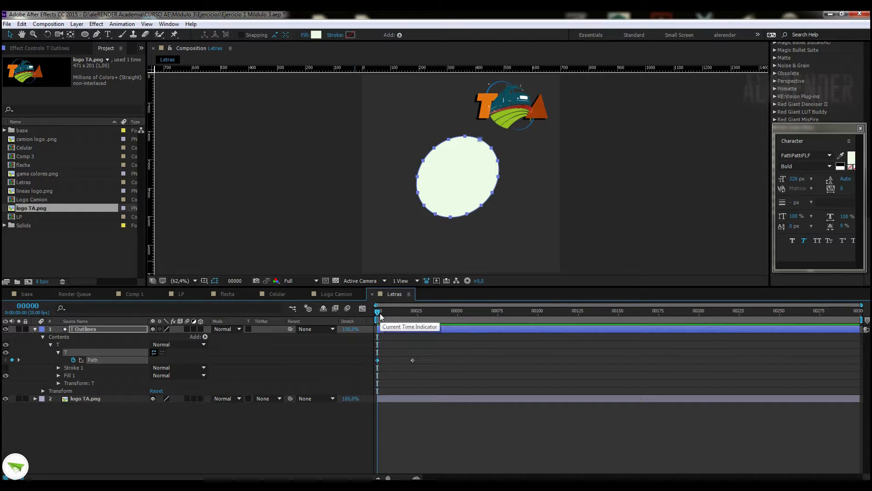
Set the O shape's lower-left vertex as the path's first vertex at frame 0, matching the T's first vertex
drag(380, 316, 416, 319)
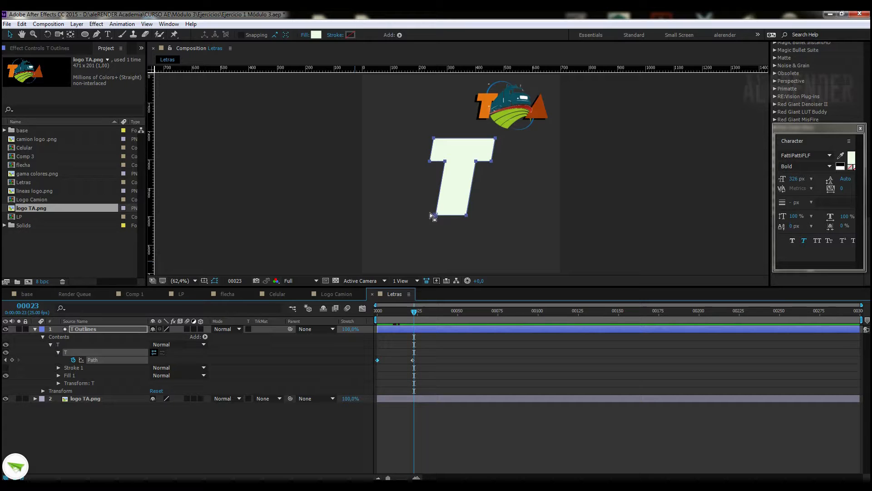
drag(412, 311, 352, 315)
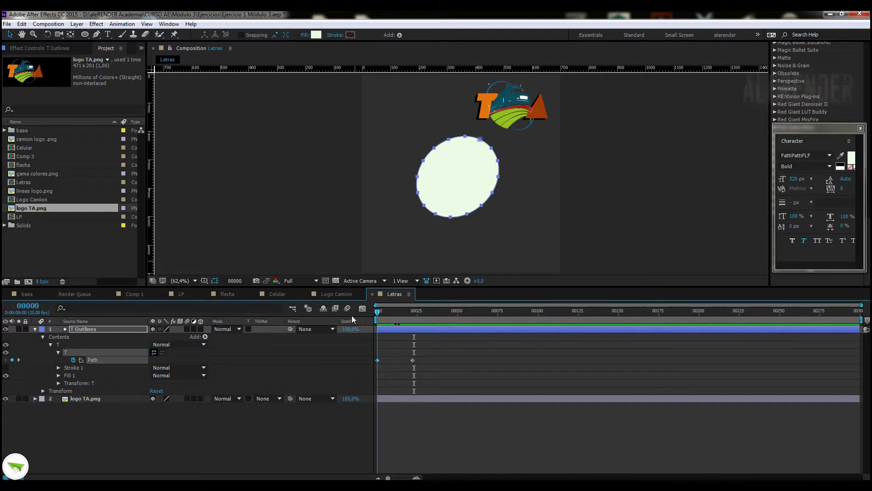
click(424, 205)
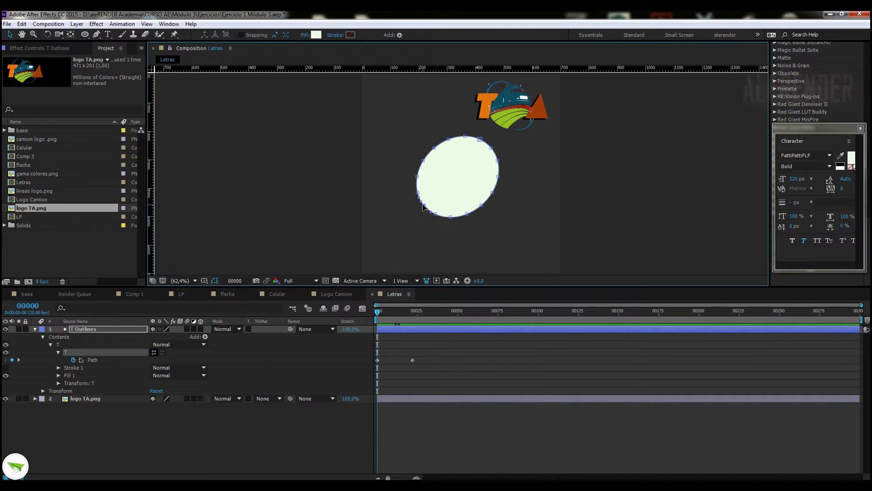
right_click(424, 207)
mouse_move(460, 140)
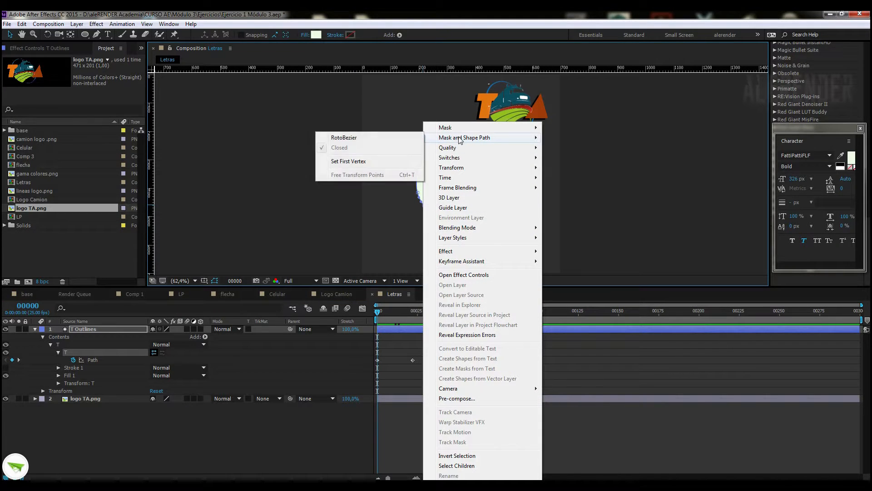
click(356, 160)
Apply Easy Ease to both Path keyframes of the T outline and move the second keyframe to frame 17
drag(384, 317, 359, 318)
key(space)
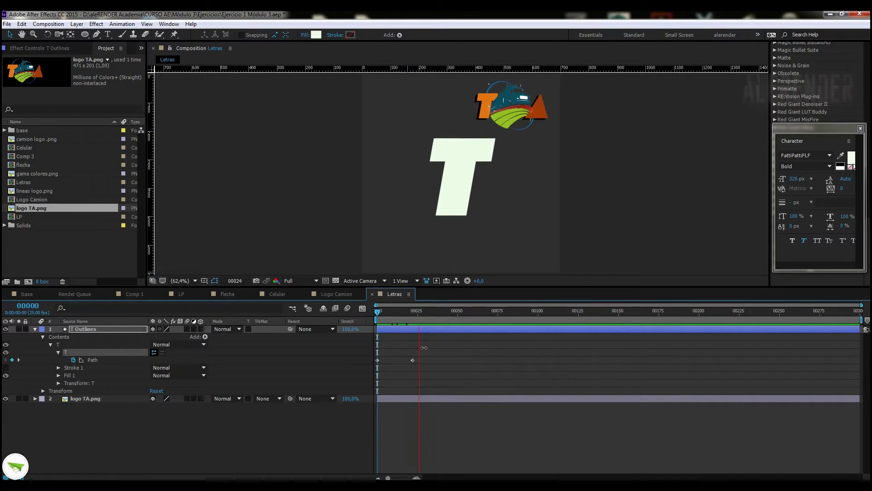
drag(425, 358, 400, 365)
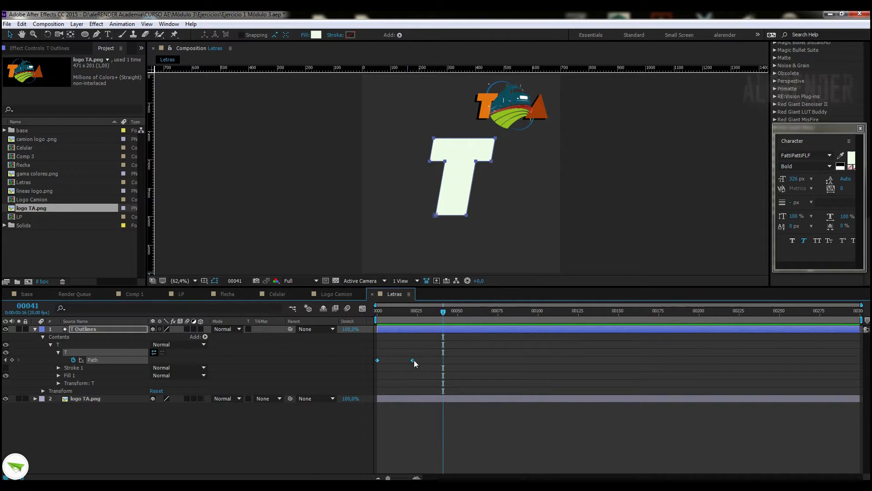
right_click(413, 359)
mouse_move(455, 473)
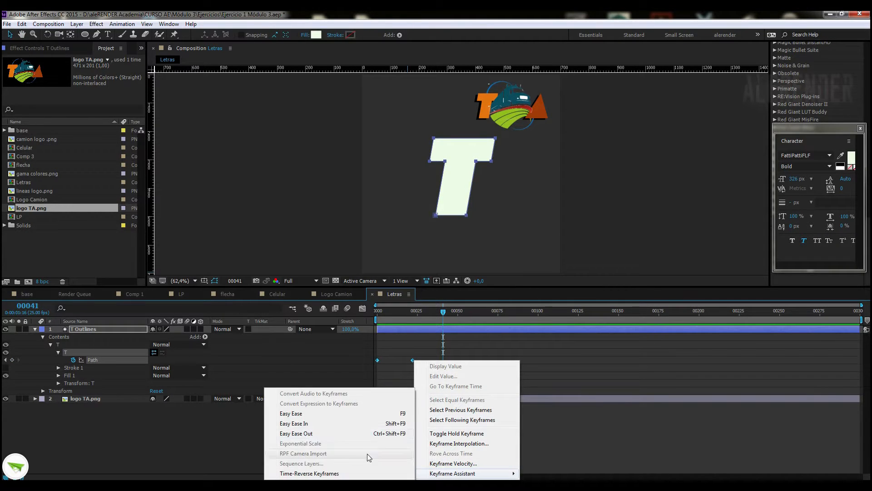
click(302, 414)
mouse_move(409, 362)
mouse_down()
mouse_move(420, 362)
mouse_move(405, 359)
mouse_up()
drag(397, 313, 404, 314)
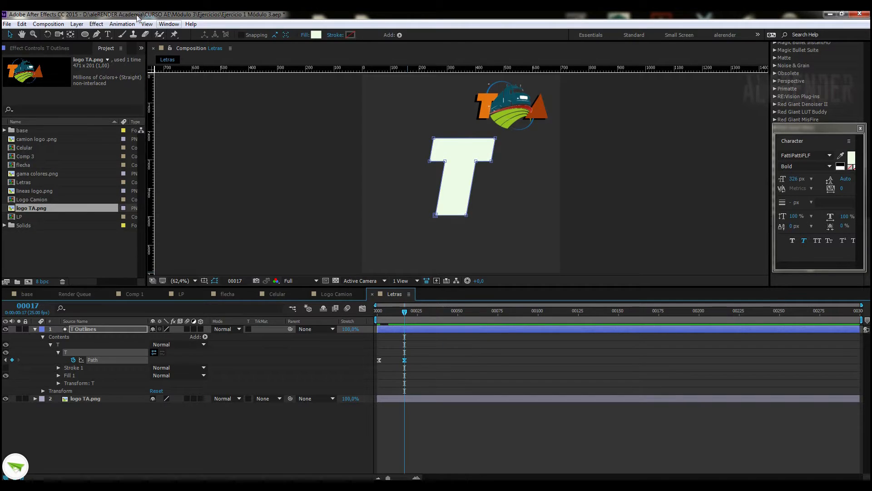
Move the T Outlines anchor point to the shape's lower-right corner at frame 0 and apply the Escala preset from alerender Presets rebotes
key(y)
key(Home)
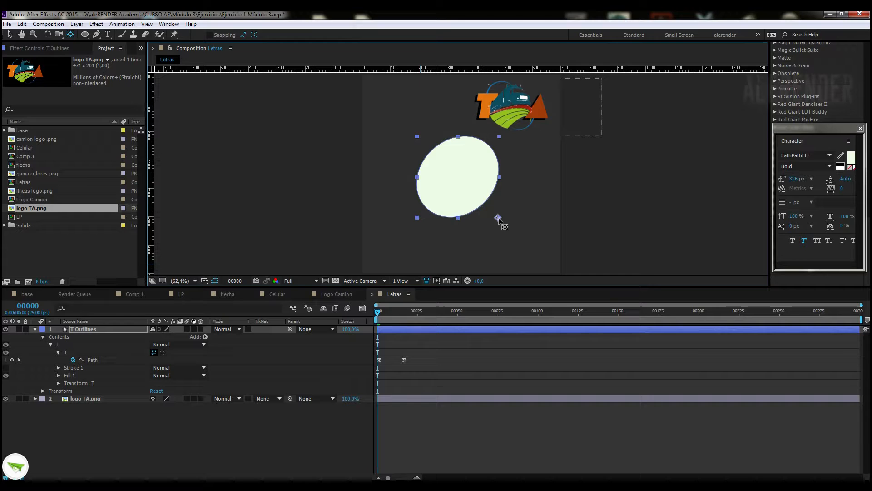
drag(860, 129, 856, 154)
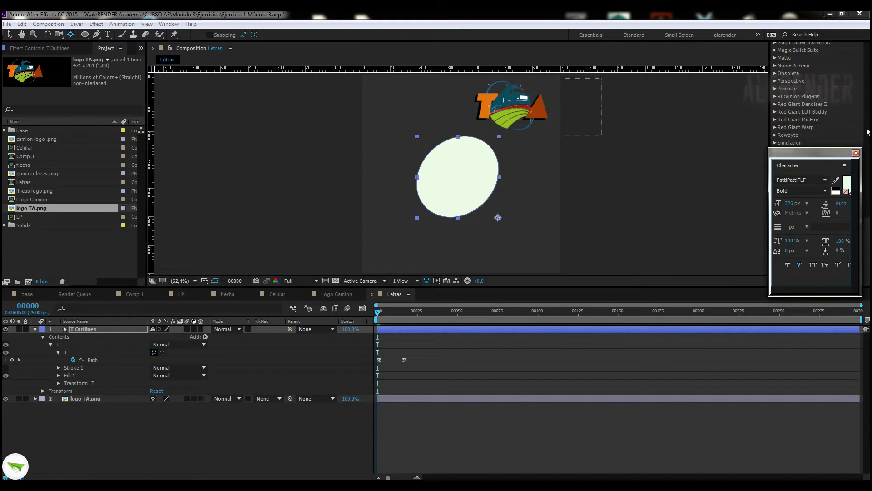
scroll(868, 134, up, 10)
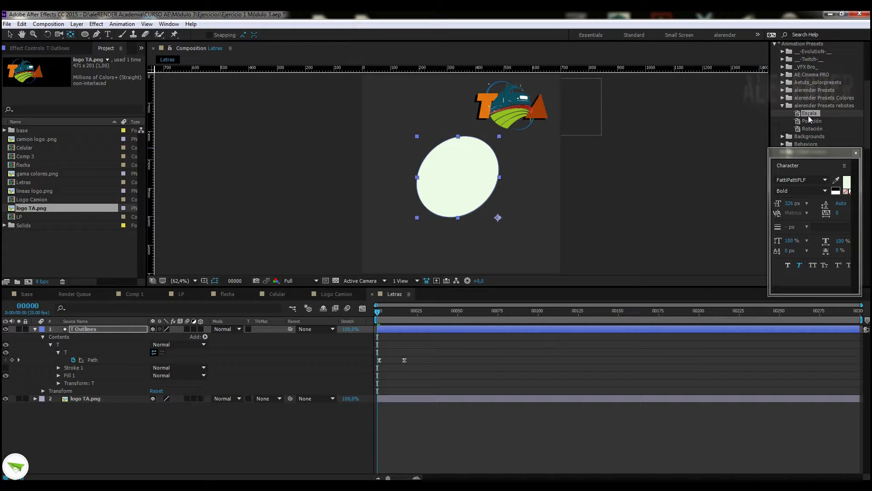
drag(808, 113, 100, 329)
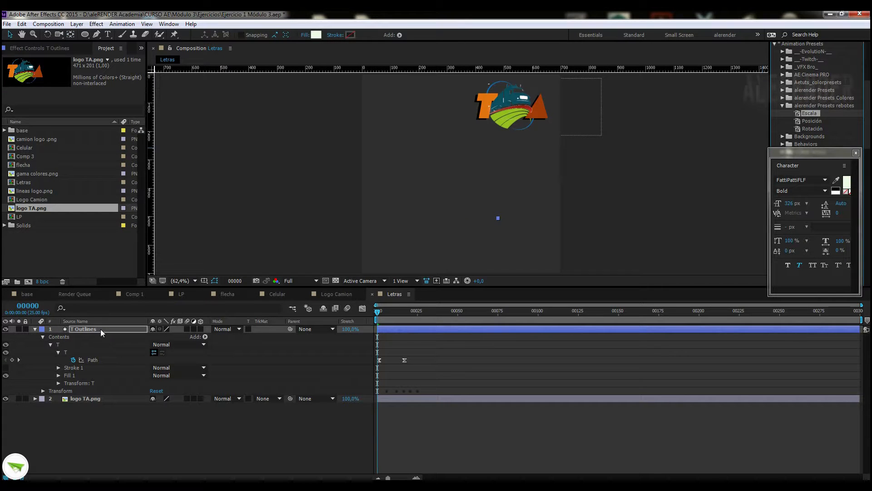
key(space)
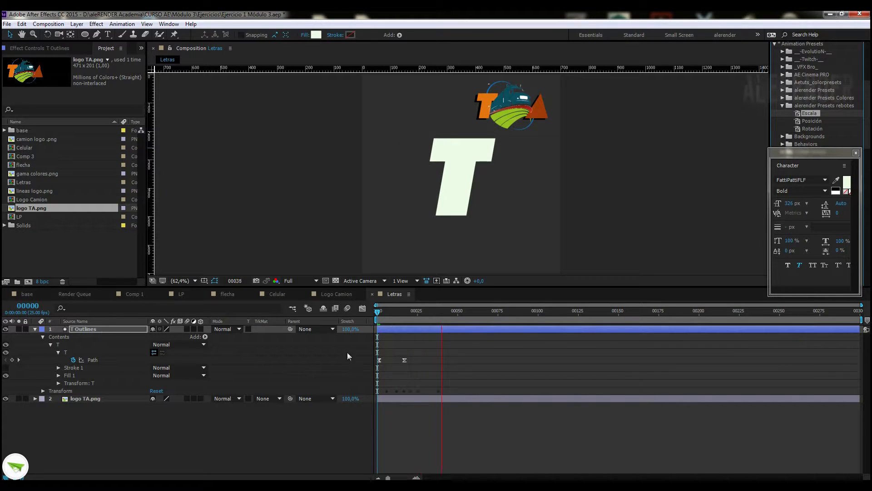
drag(384, 318, 443, 317)
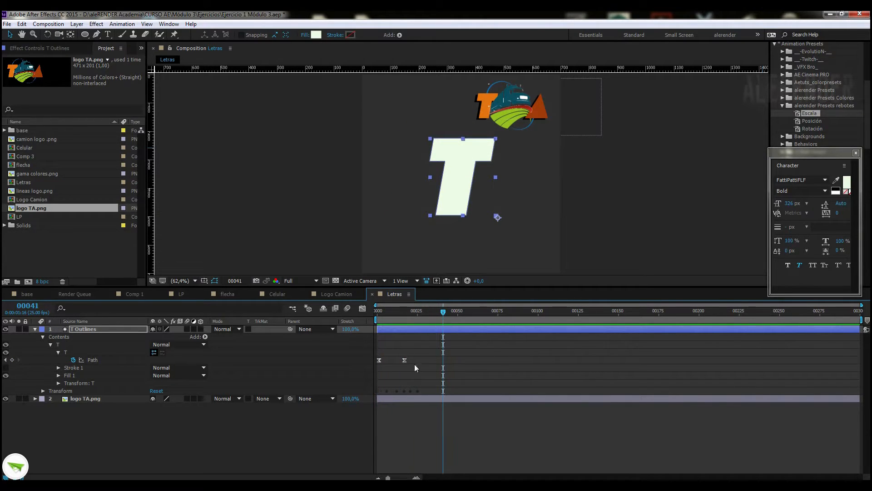
Delete the logo TA.png reference layer from the composition and collapse the T Outlines layer
click(81, 396)
key(Delete)
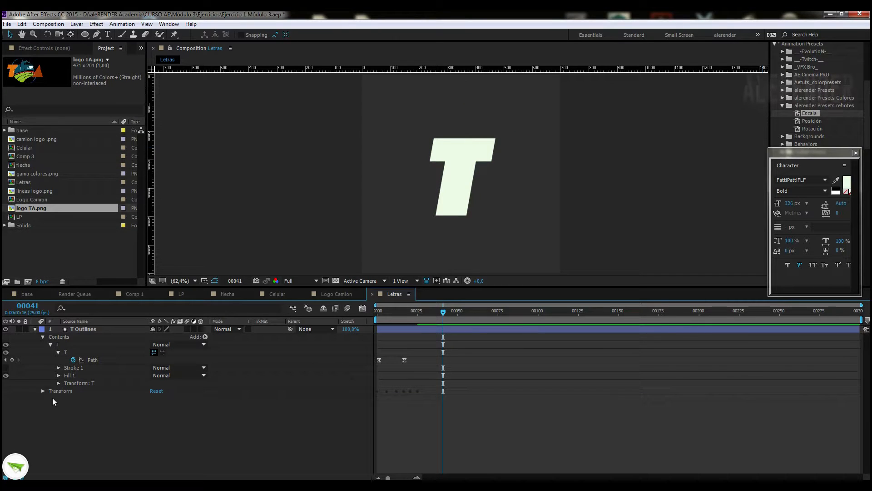
click(35, 329)
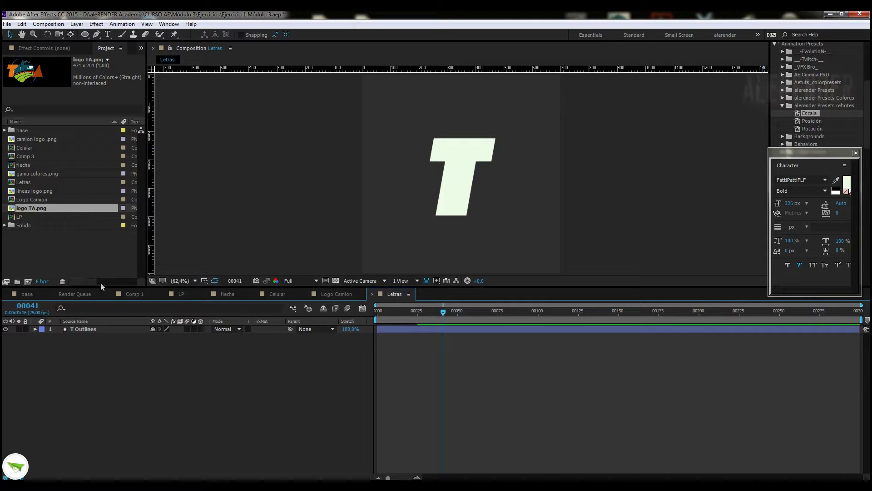
Rename the Letras composition as Letra T
click(48, 24)
click(58, 48)
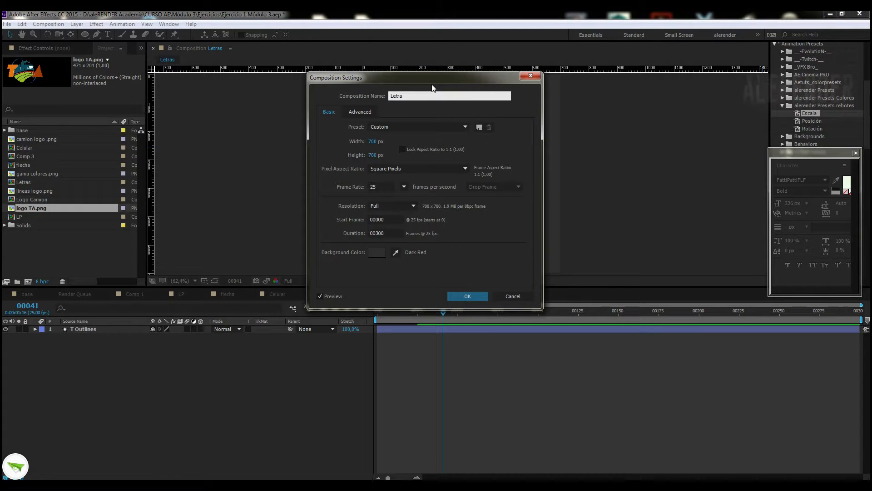
text(T)
key(Return)
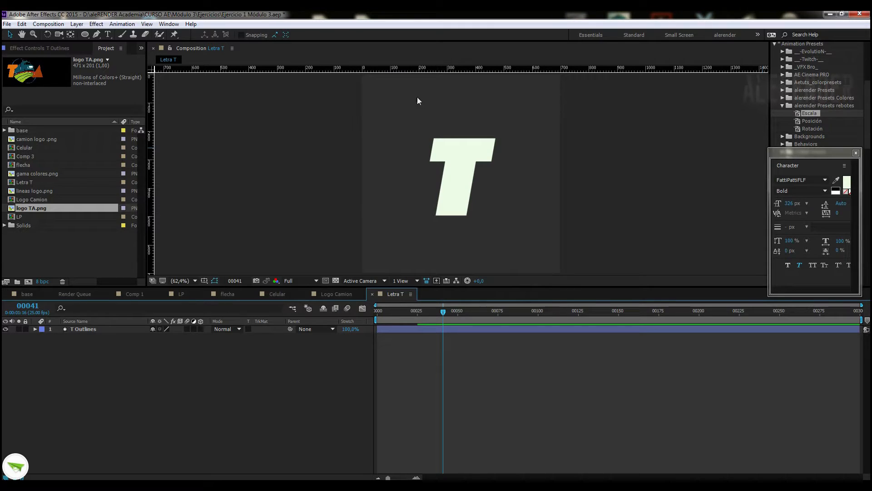
Create a 700 x 700 px composition named Letras A at 25 fps with a duration of 300 frames
click(45, 24)
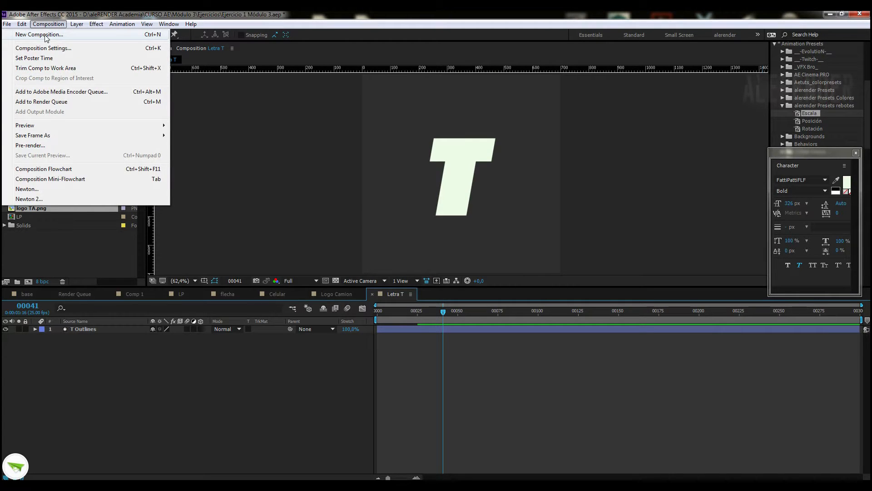
click(46, 35)
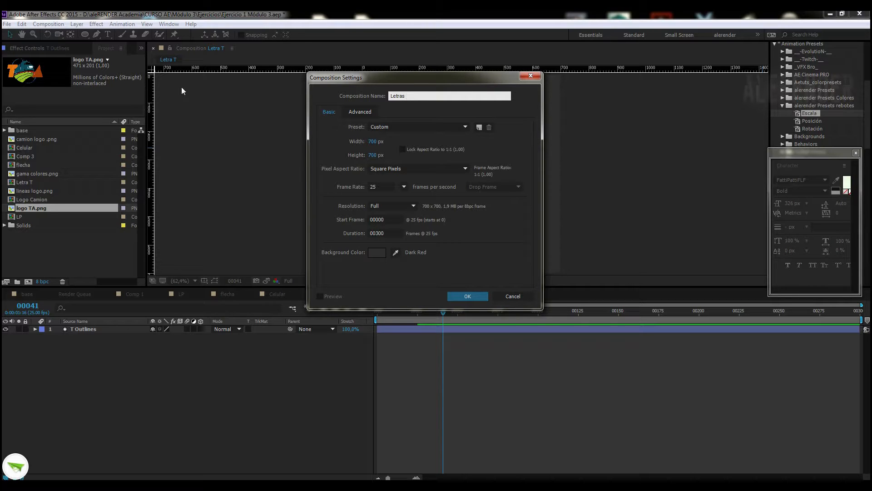
click(478, 294)
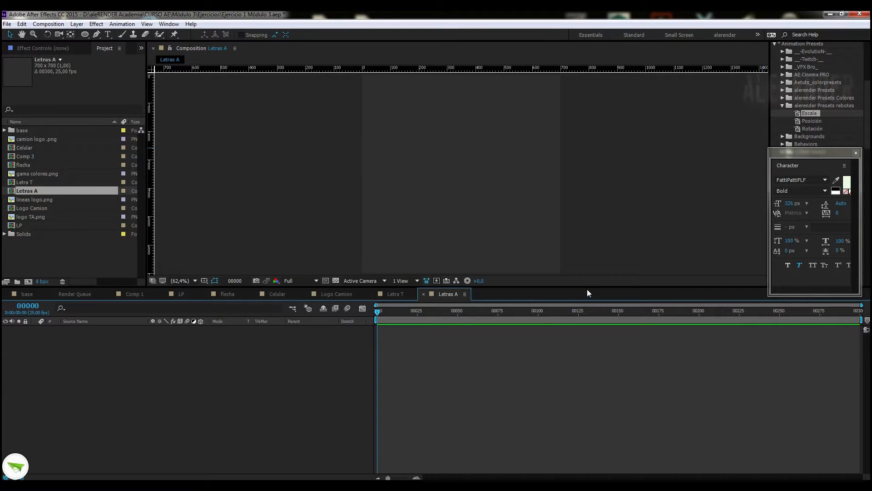
Add a text layer with the letter O and place it near the centre of the Letras A composition
drag(585, 286, 585, 323)
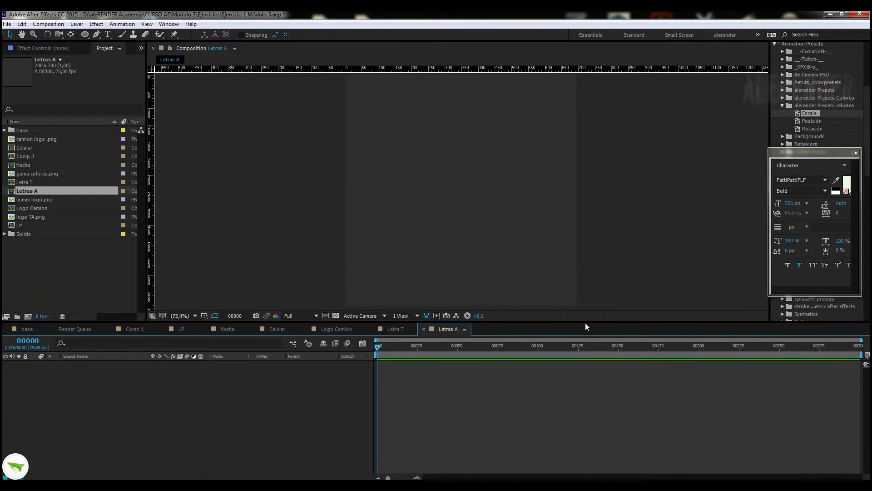
click(107, 35)
click(435, 203)
text(O)
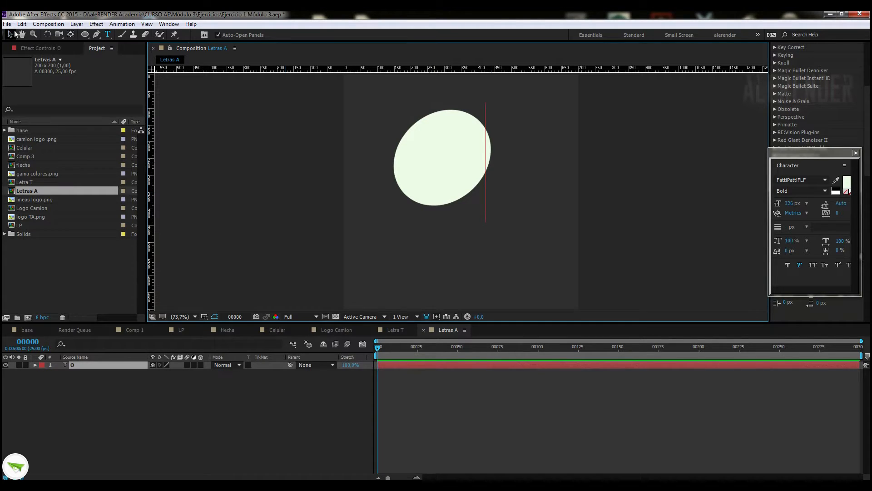
click(10, 35)
drag(444, 171, 468, 205)
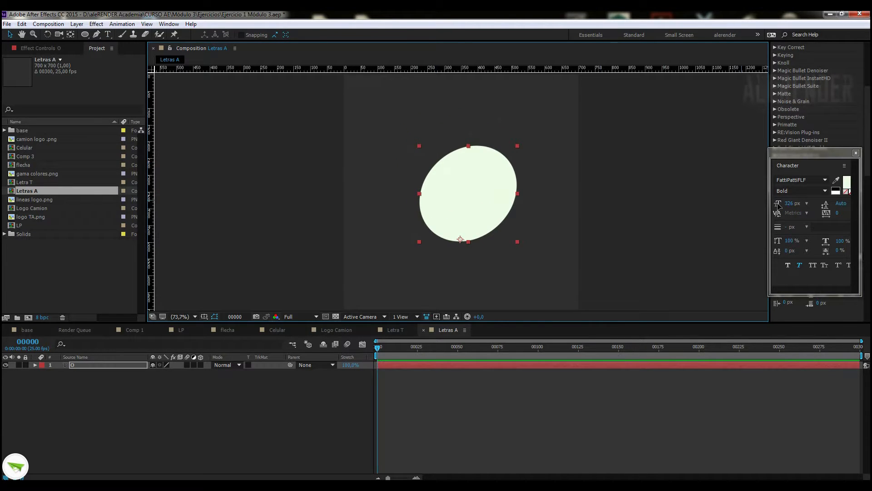
Create shapes from the O text and delete the original O text layer
right_click(447, 186)
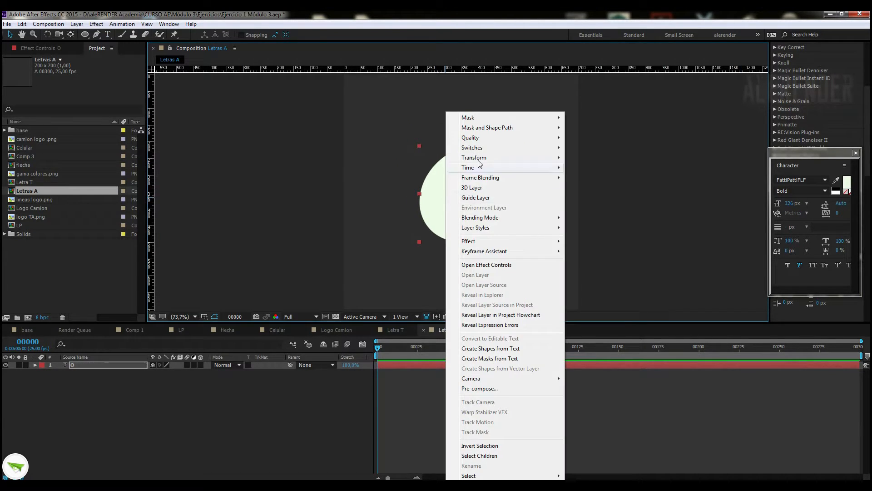
click(492, 348)
click(80, 372)
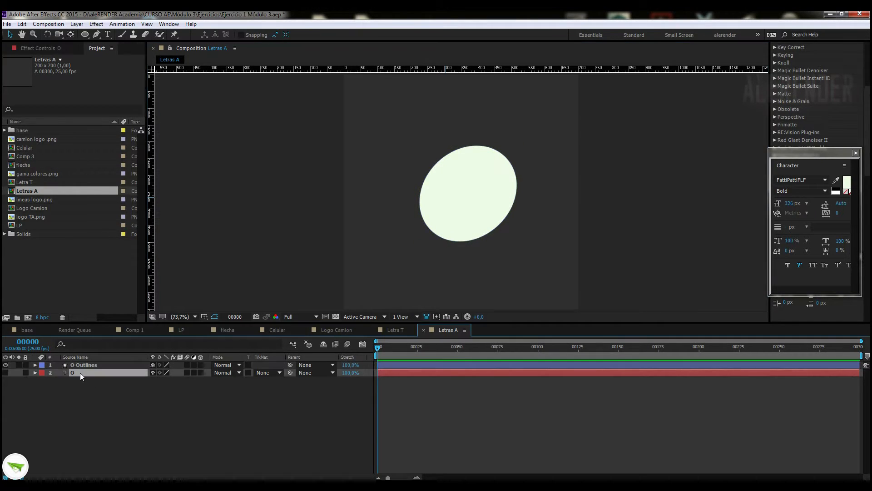
key(Delete)
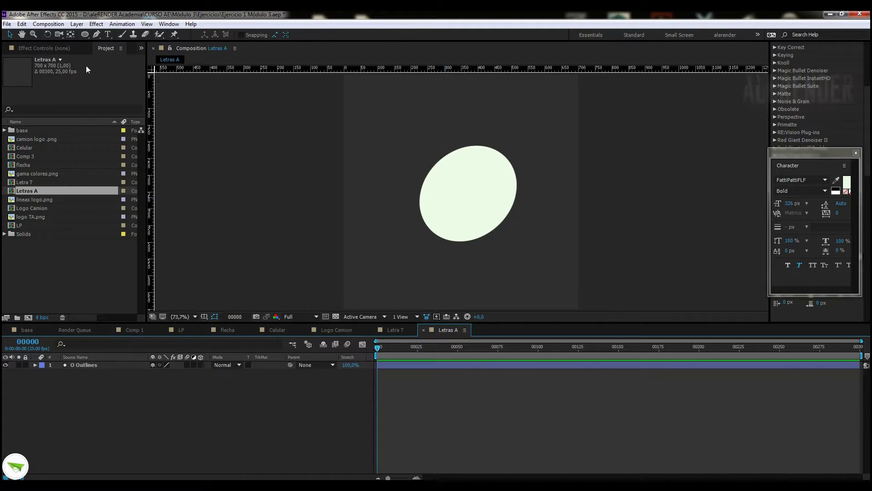
Add a text layer with the letter A and align it over the O shape
click(109, 34)
click(458, 220)
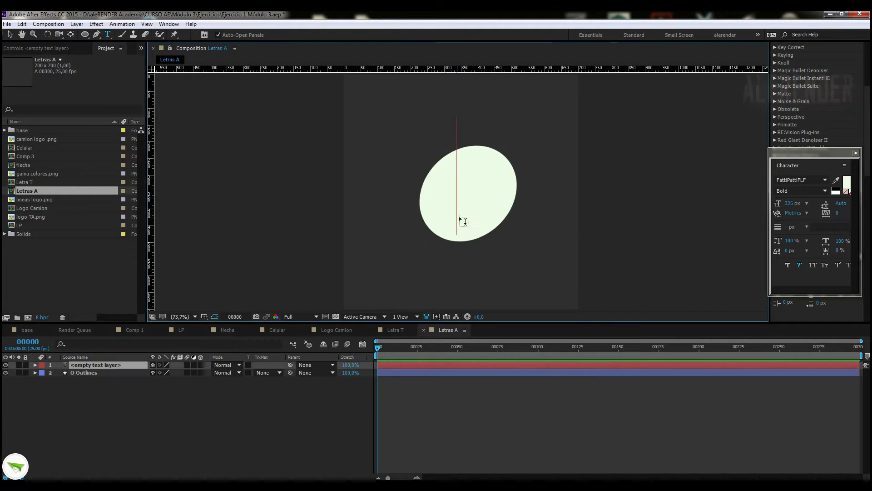
text(A)
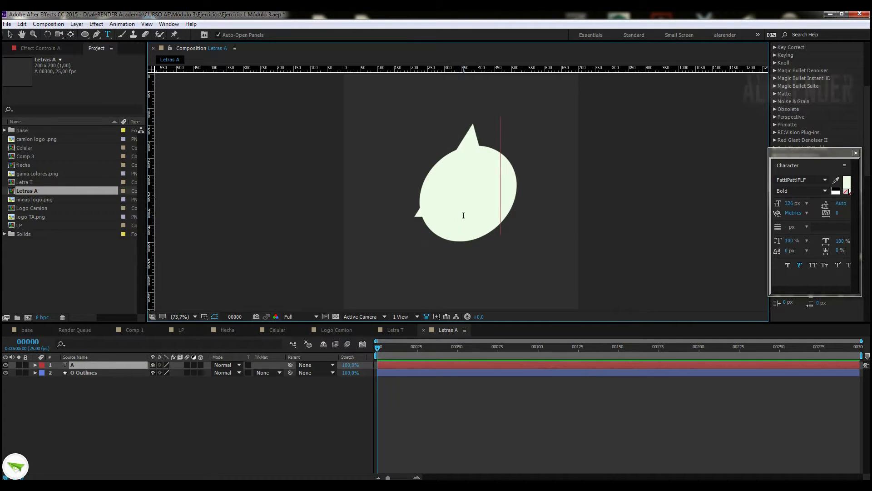
click(10, 35)
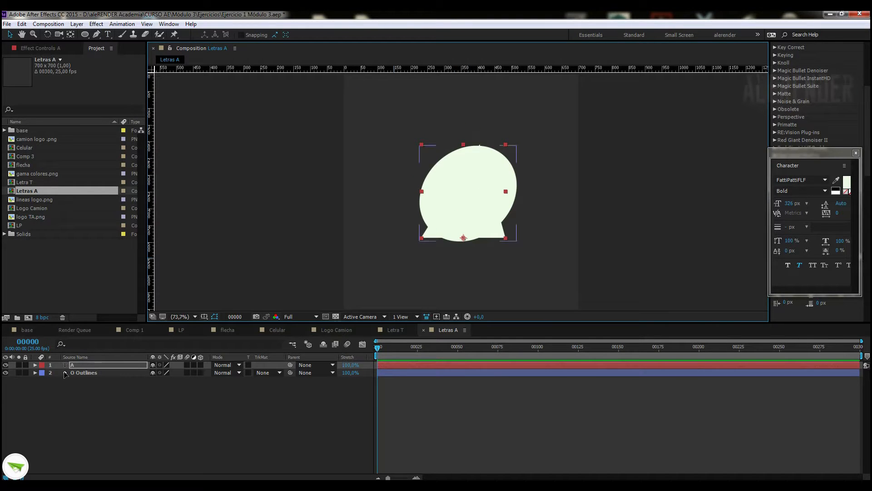
Create shapes from the A text and delete the original A text layer
right_click(85, 364)
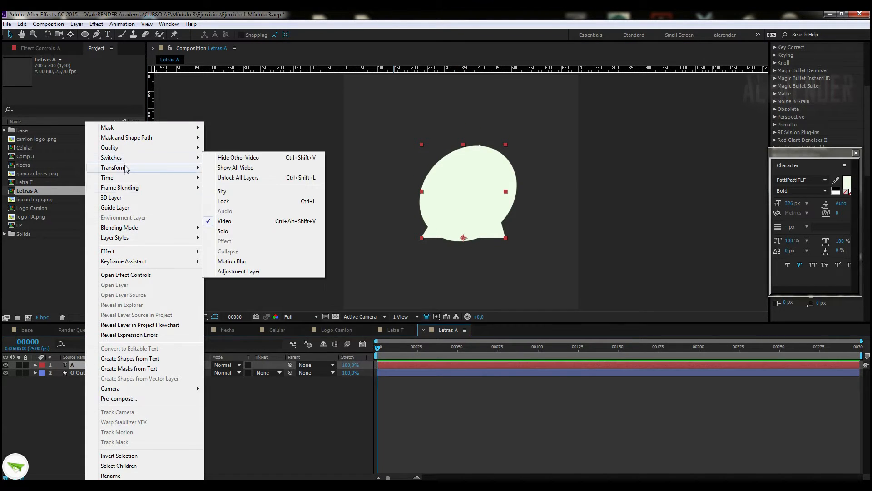
click(126, 359)
click(66, 373)
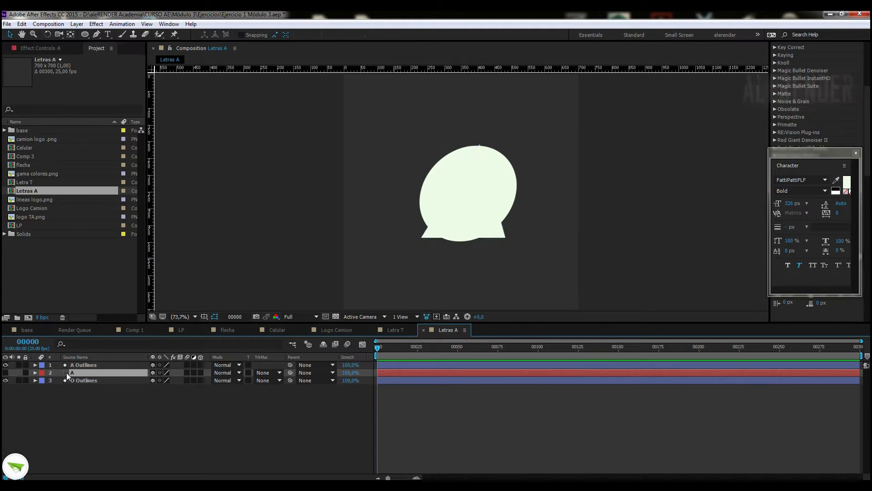
key(Delete)
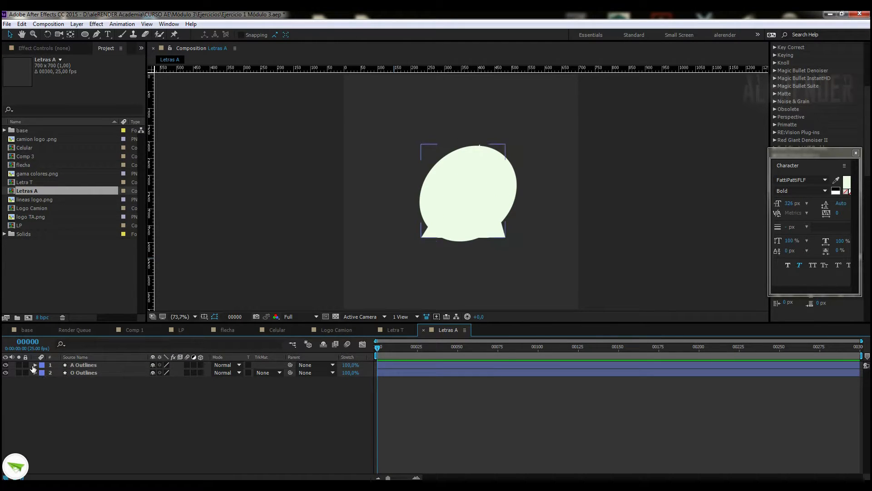
Add a Path keyframe to the A outline and move it to about frame 17
click(35, 365)
click(42, 373)
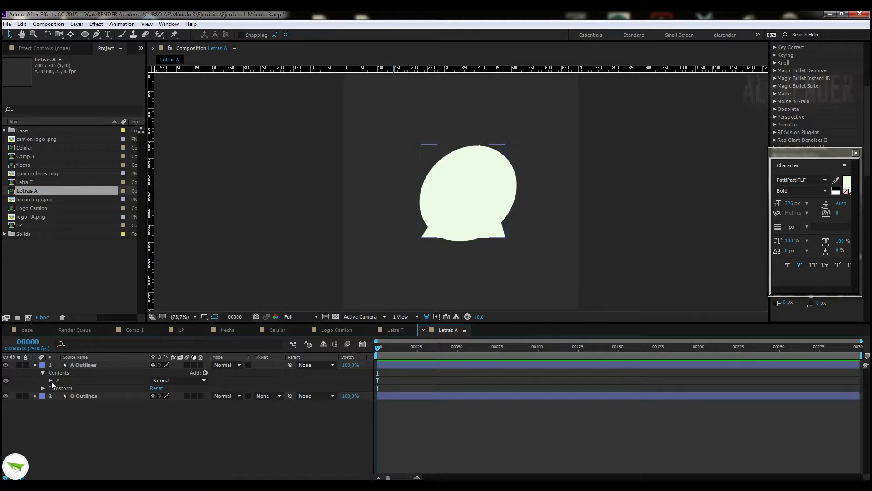
click(51, 381)
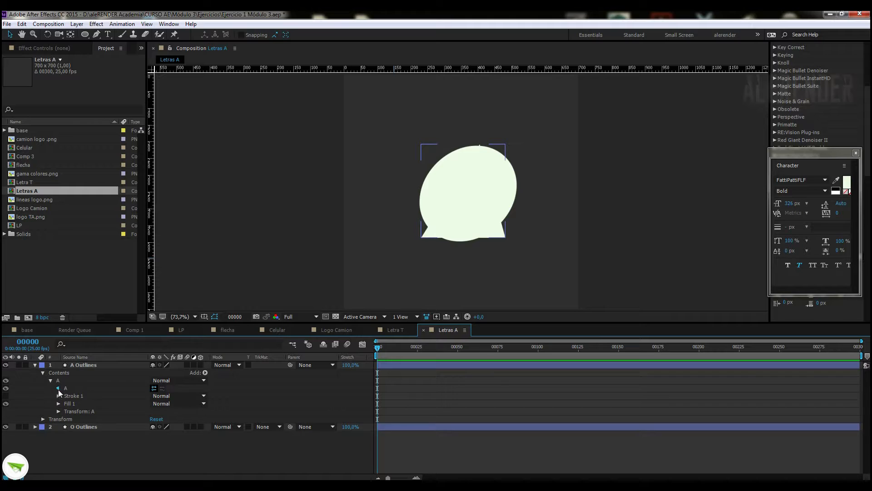
click(58, 388)
click(73, 395)
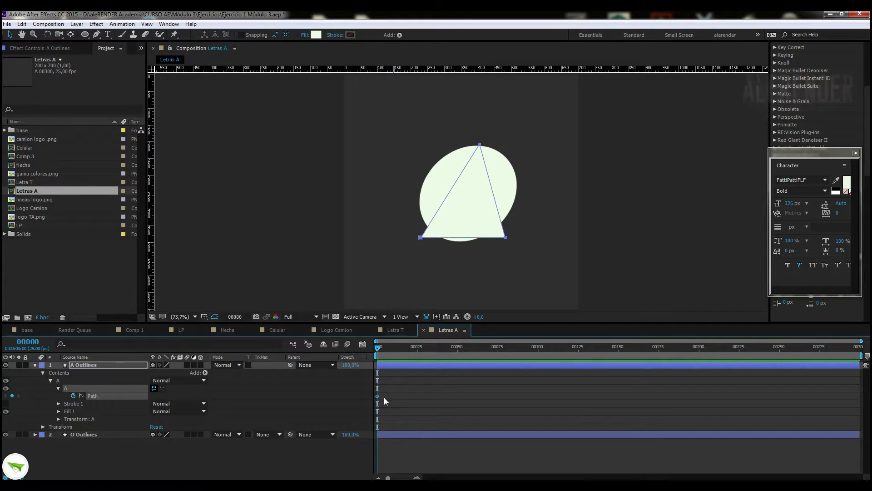
drag(377, 396, 403, 396)
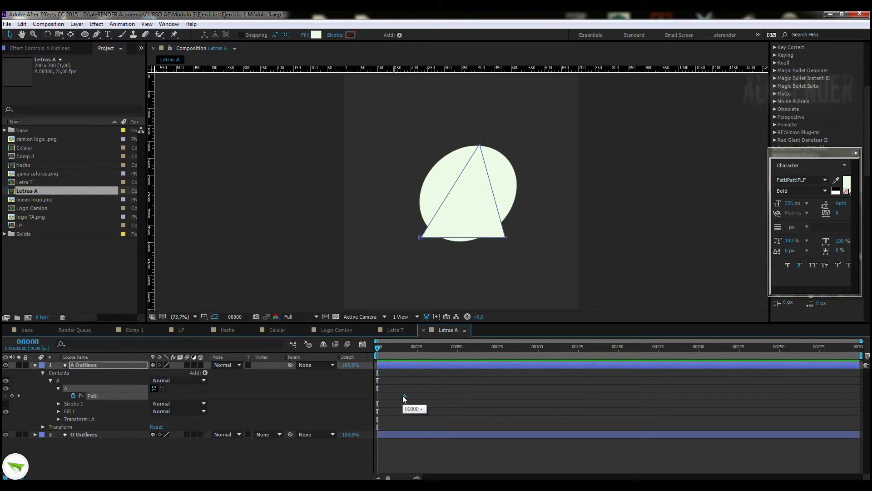
Add a Path keyframe to the O outline at frame 0 and copy it into the A outline's Path at the same frame
click(34, 436)
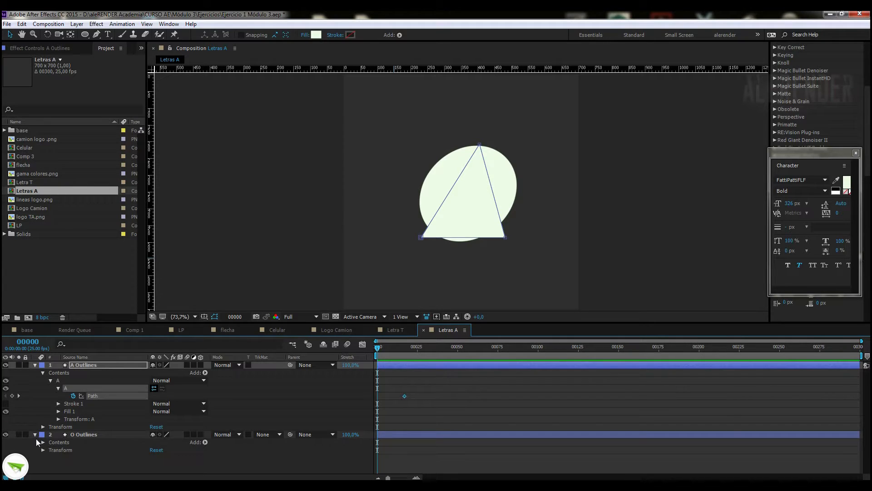
click(50, 449)
scroll(53, 451, down, 1)
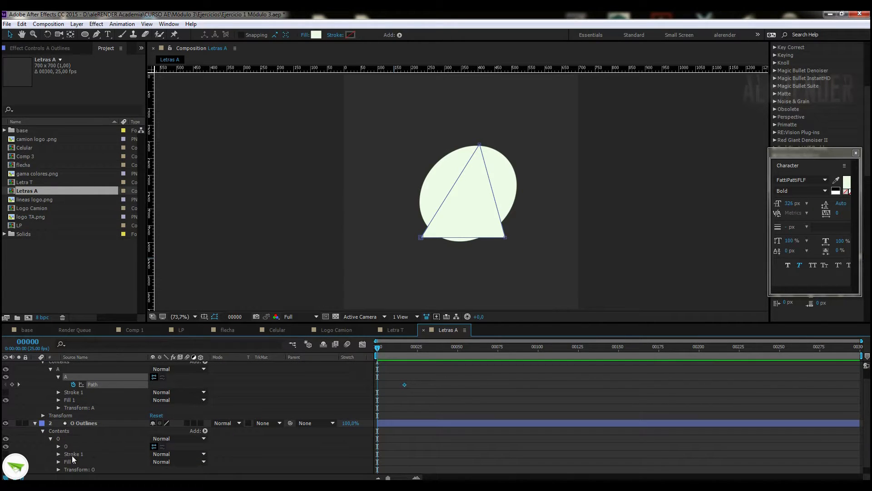
click(58, 446)
click(74, 454)
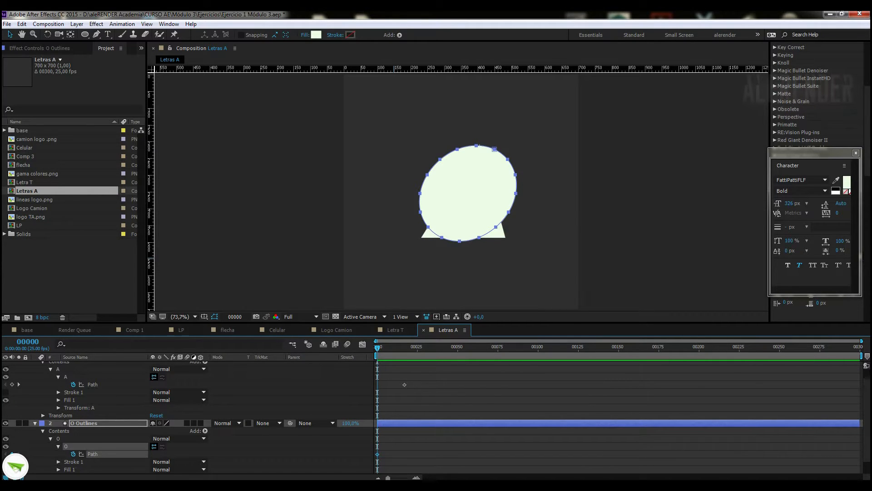
scroll(113, 392, up, 1)
click(113, 393)
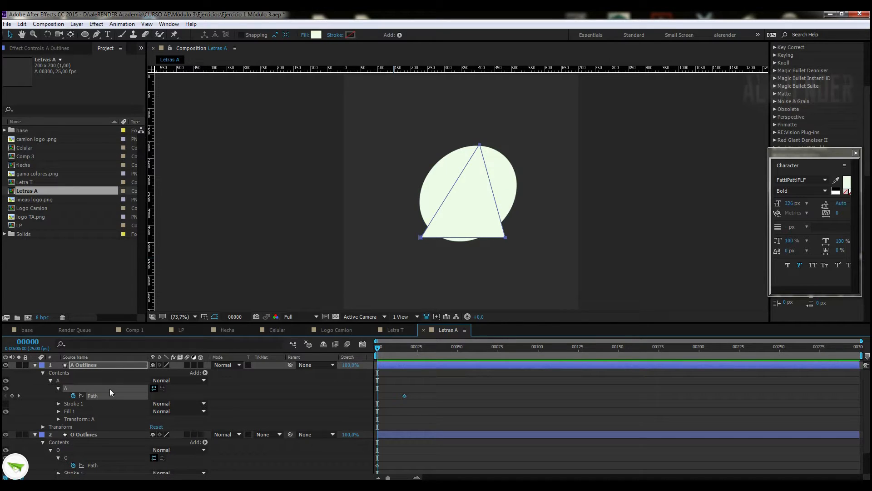
key(ctrl+v)
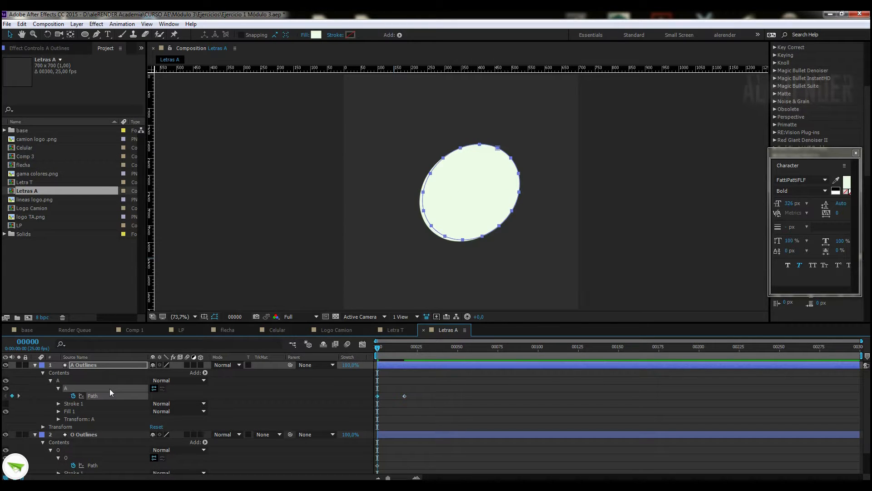
Delete the O Outlines layer and scrub through the A morph between frames 0 and 17
click(86, 437)
key(Delete)
drag(381, 348, 364, 355)
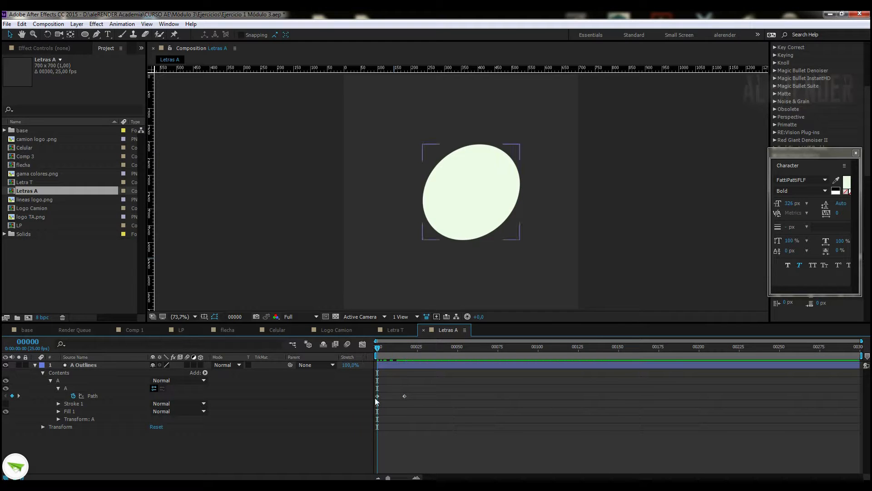
click(92, 364)
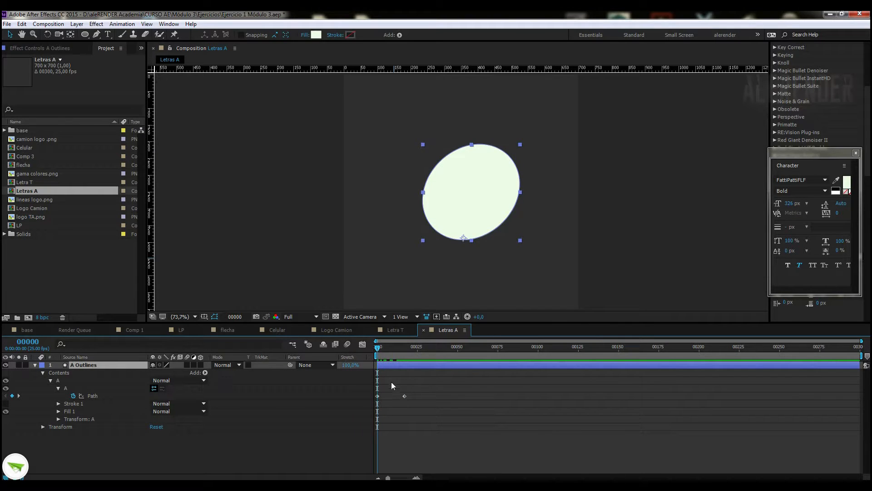
drag(386, 347, 404, 348)
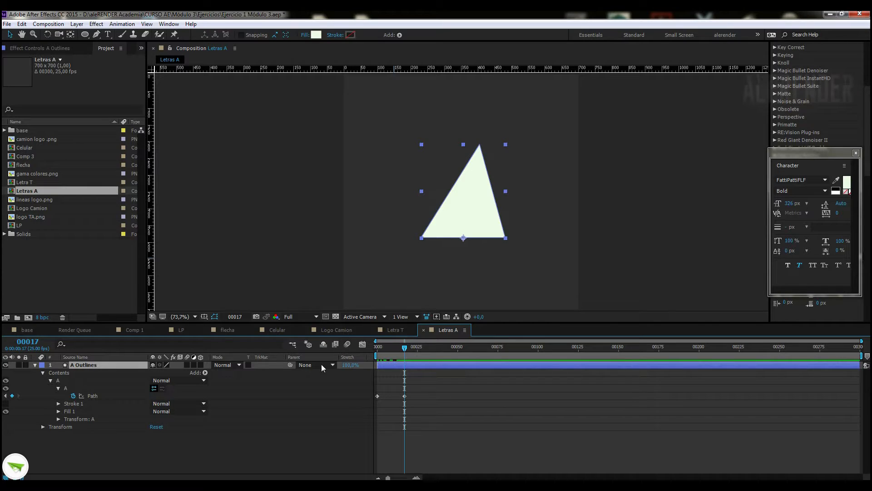
click(62, 380)
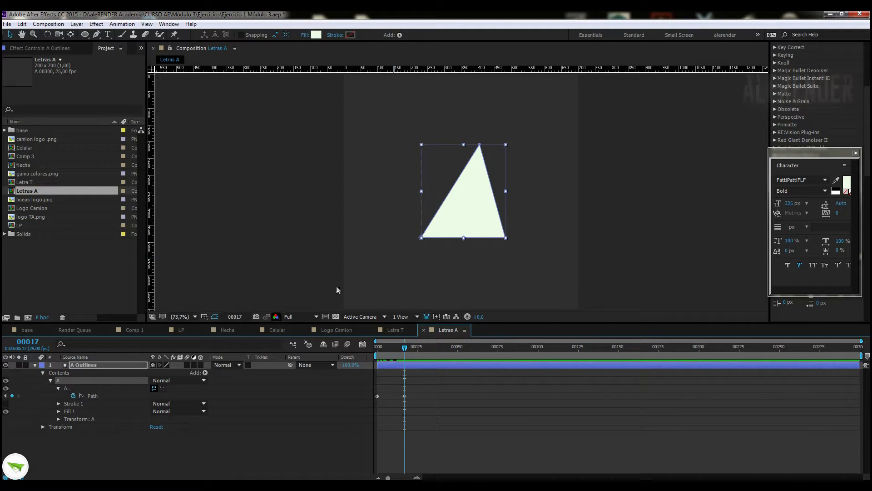
drag(389, 353, 374, 353)
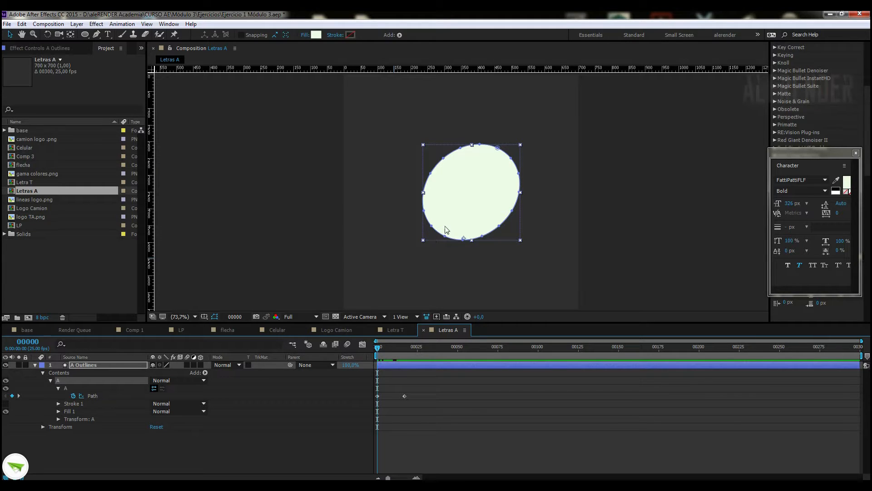
Make the lower-left point of the O-shaped path the first vertex at frame 0 and preview the morph
click(400, 234)
click(119, 368)
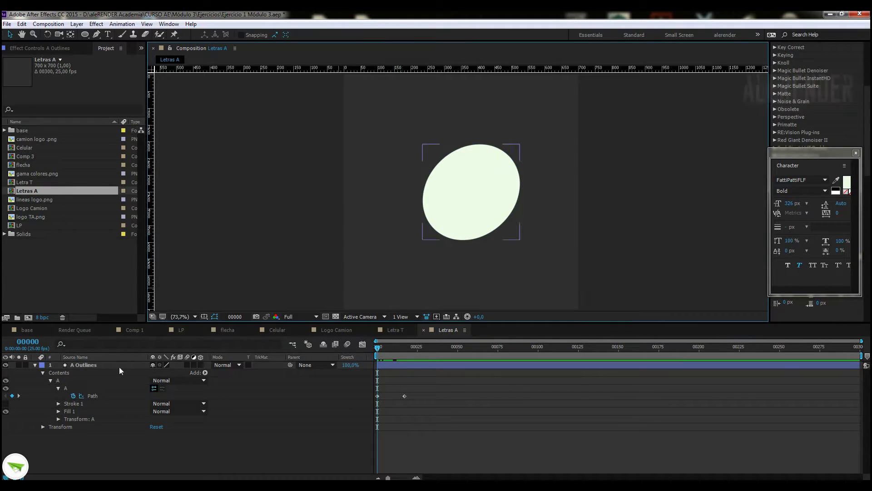
click(93, 396)
drag(412, 221, 447, 239)
right_click(432, 229)
mouse_move(473, 140)
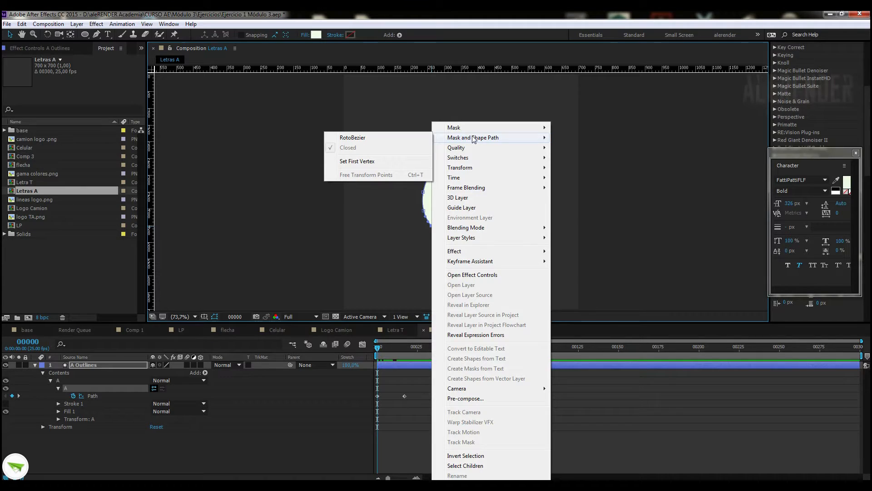
click(352, 161)
key(space)
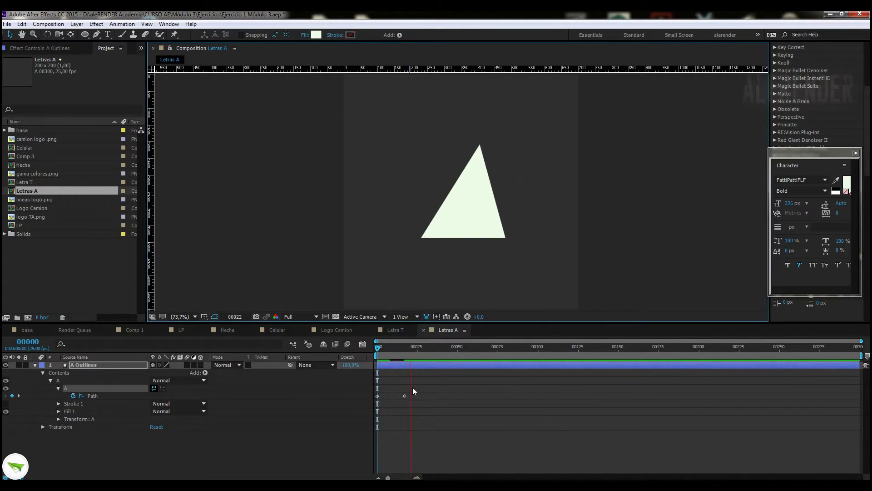
key(space)
Apply Easy Ease to both Path keyframes of the A outline
click(404, 398)
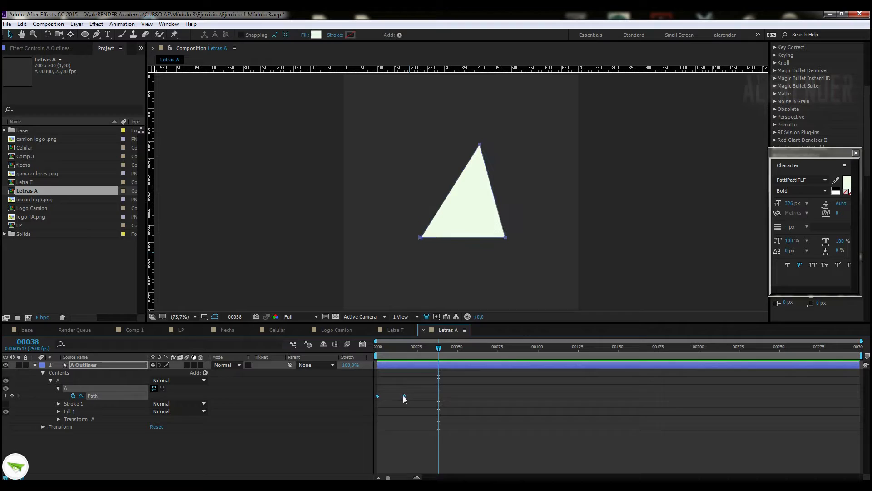
right_click(402, 395)
mouse_move(432, 389)
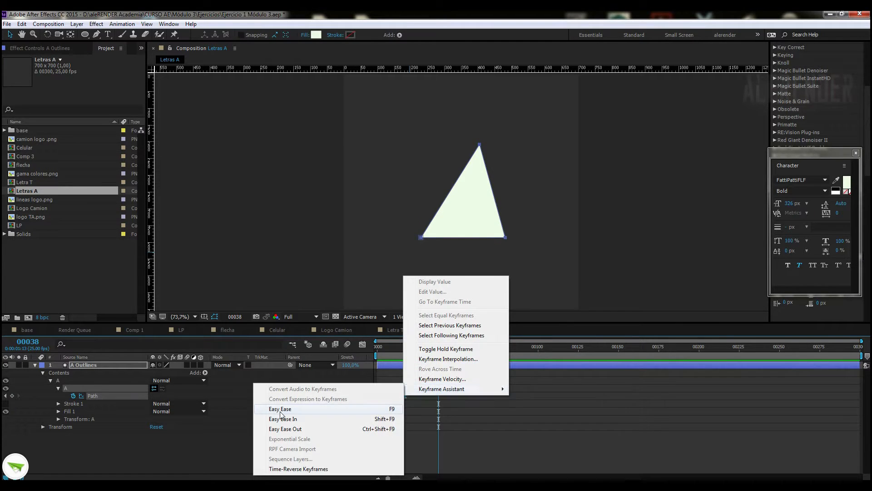
click(281, 408)
Try to shift both Path keyframes of the A outline slightly later
click(405, 356)
drag(406, 354, 409, 357)
drag(404, 396, 406, 397)
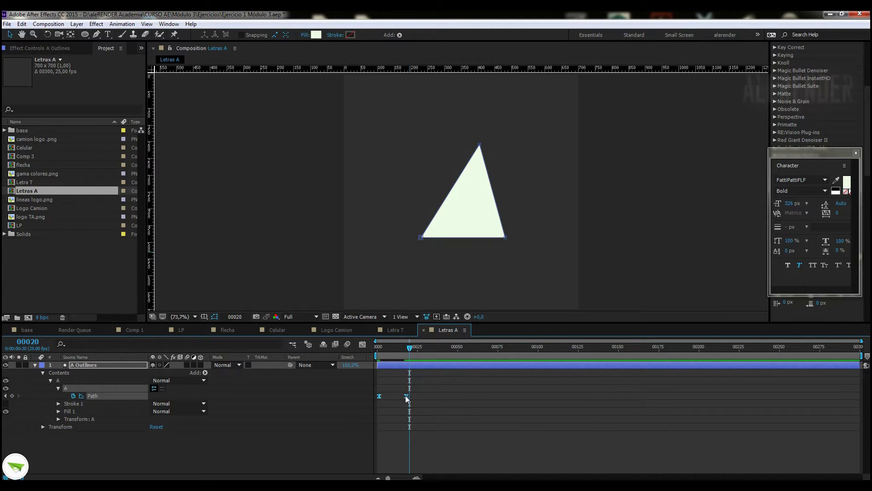
Check the T's keyframe timing in the Letra T composition and move the A's Path keyframes to frames 0 and 17
click(394, 329)
click(80, 365)
key(u)
drag(397, 352, 405, 354)
click(449, 333)
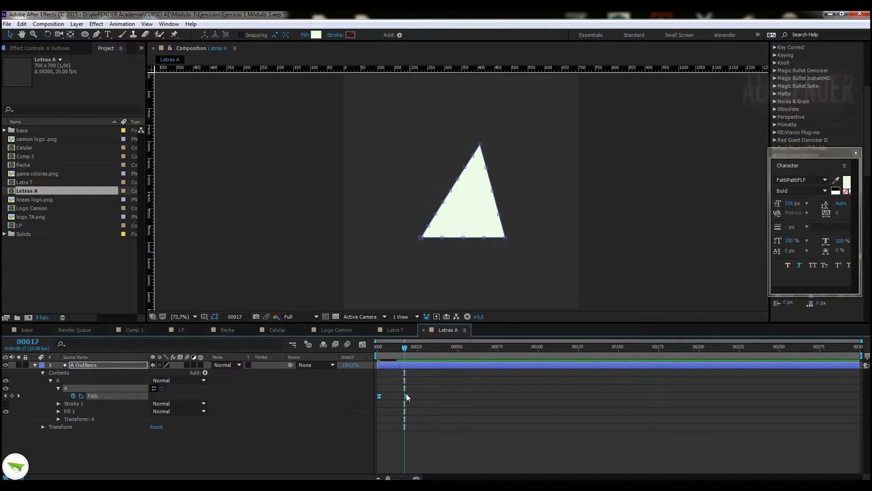
drag(407, 397, 405, 397)
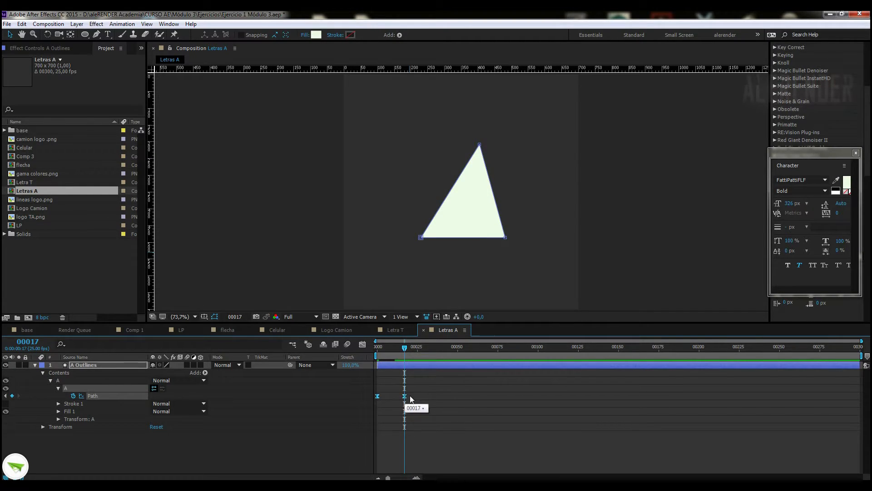
click(428, 397)
Apply the Escala preset from alerender Presets rebotes to A Outlines at frame 0 and preview the bounce
drag(387, 348, 371, 347)
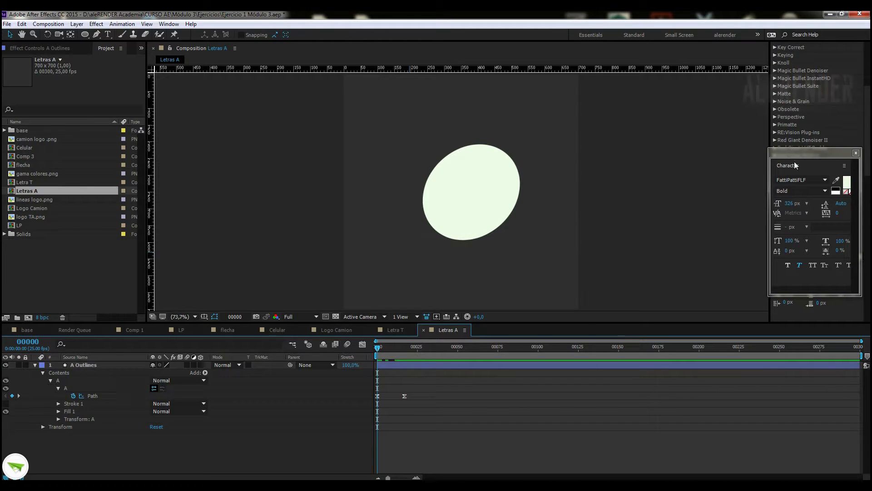
drag(821, 154, 822, 191)
mouse_move(868, 129)
mouse_down()
mouse_move(868, 111)
mouse_move(868, 125)
mouse_up()
drag(807, 143, 99, 373)
key(space)
Move the A Outlines anchor point to the letter's lower-left corner at frame 17, preview the animation and collapse the layer
click(406, 354)
click(406, 355)
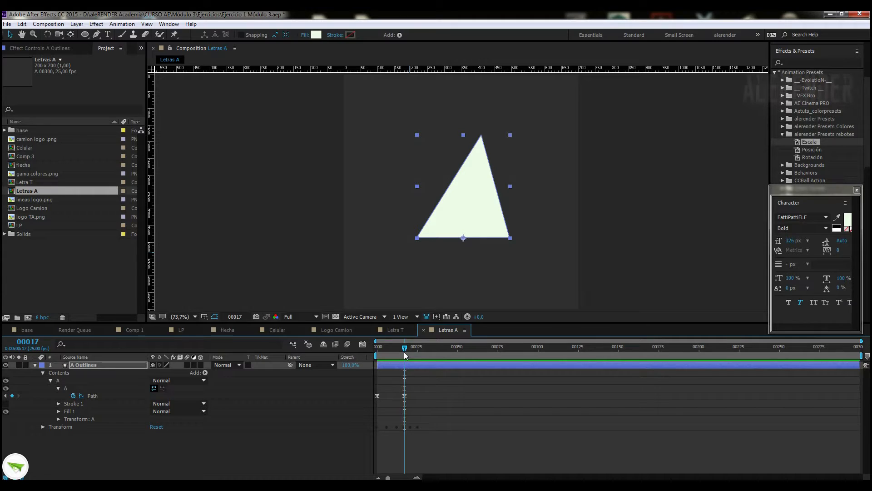
click(70, 34)
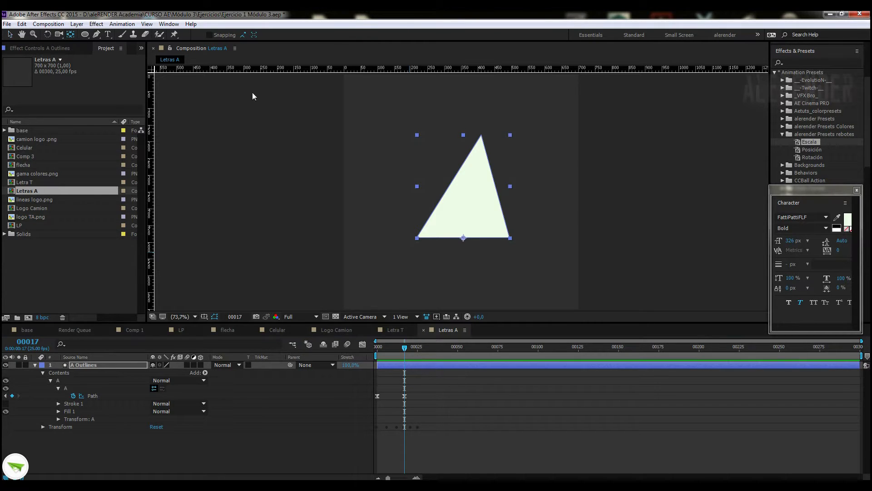
drag(464, 237, 416, 237)
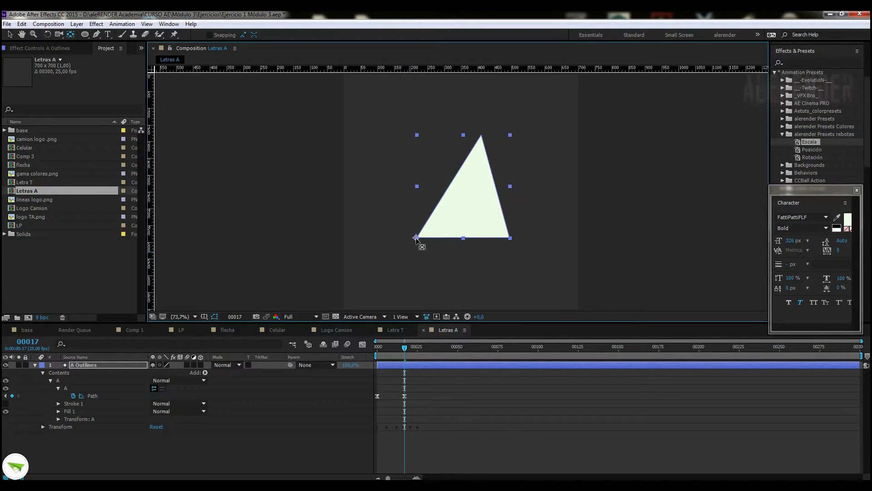
key(Home)
key(space)
click(65, 365)
click(36, 365)
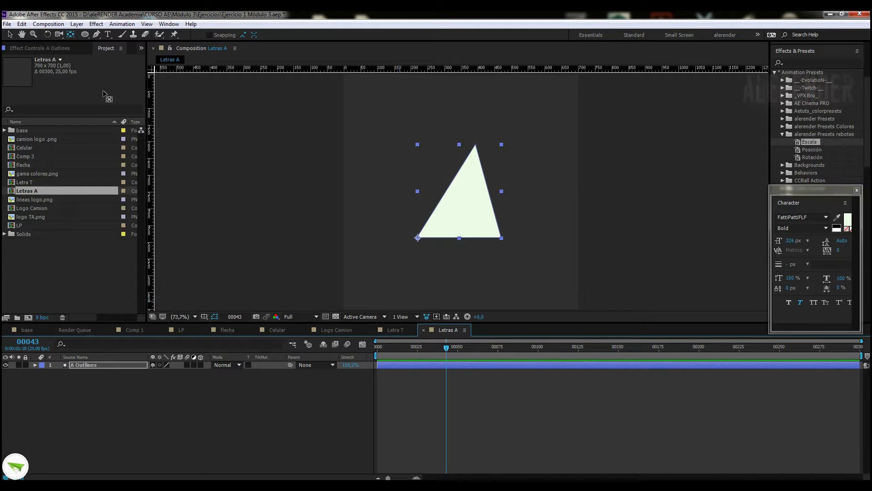
Place logo TA.png above A Outlines in Letras A and move it to the upper-right of the frame as a reference
click(33, 140)
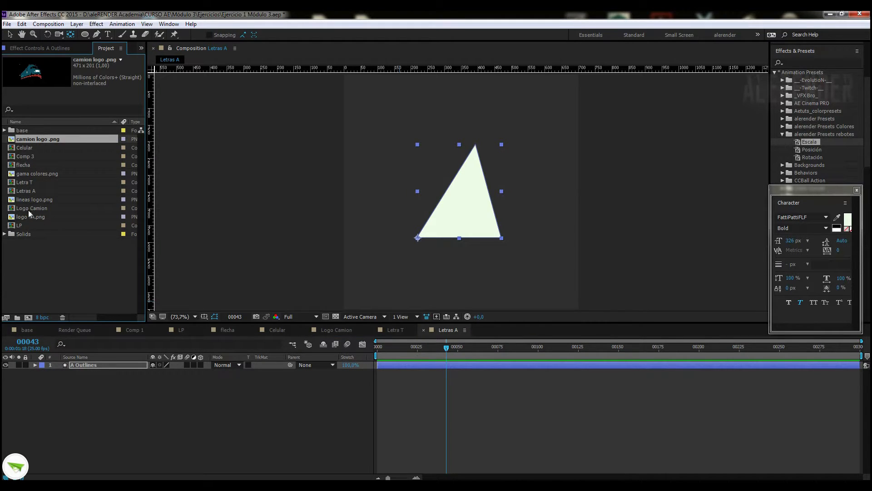
drag(31, 216, 91, 362)
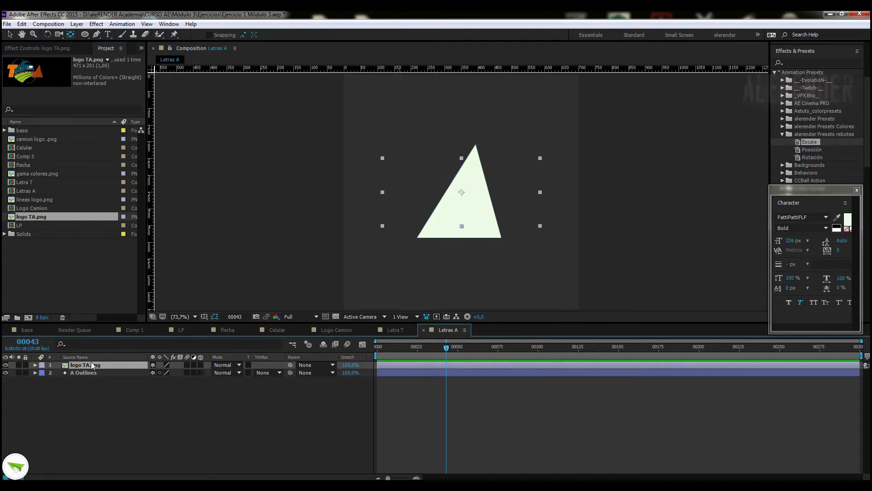
drag(446, 194, 546, 121)
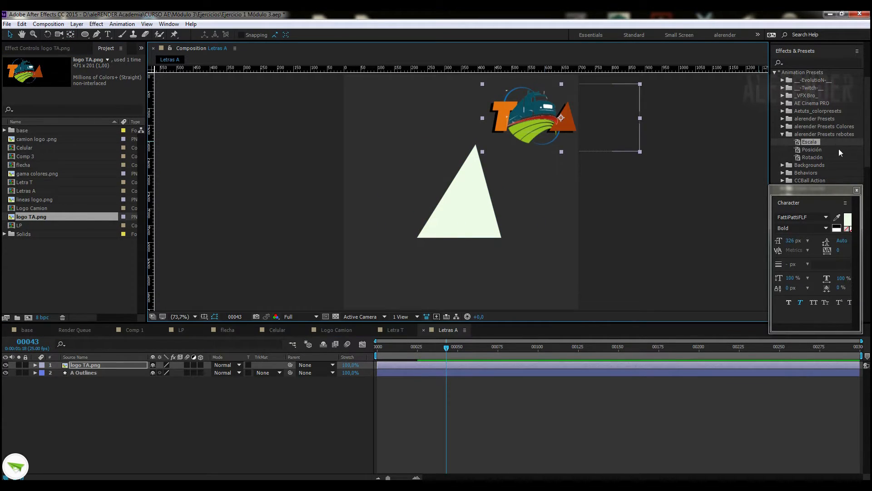
Reset the Effects workspace to its saved layout
scroll(818, 122, down, 2)
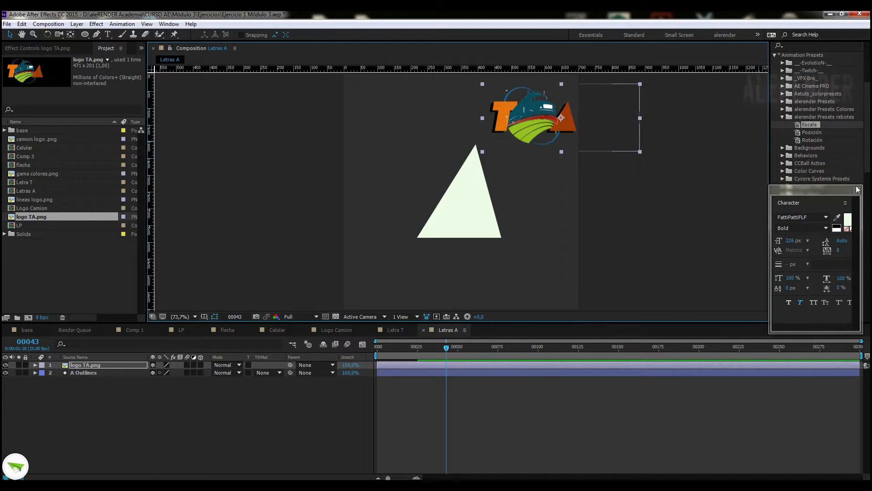
click(169, 24)
mouse_move(223, 32)
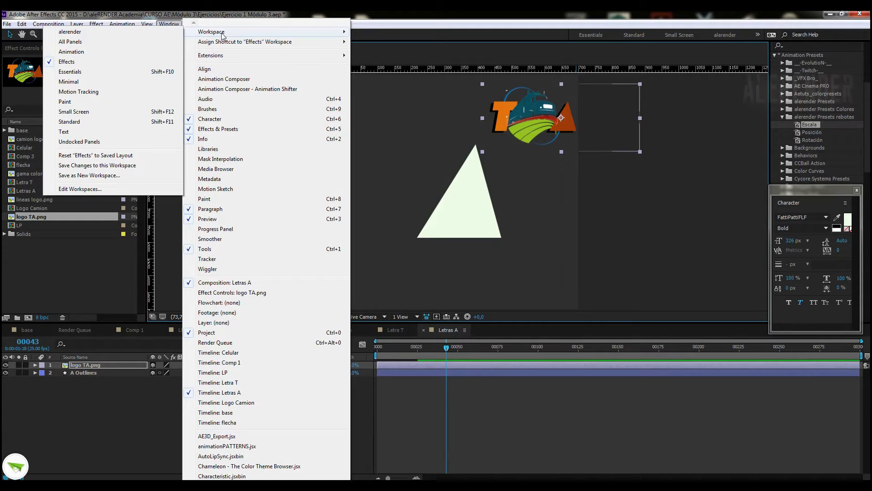
click(162, 156)
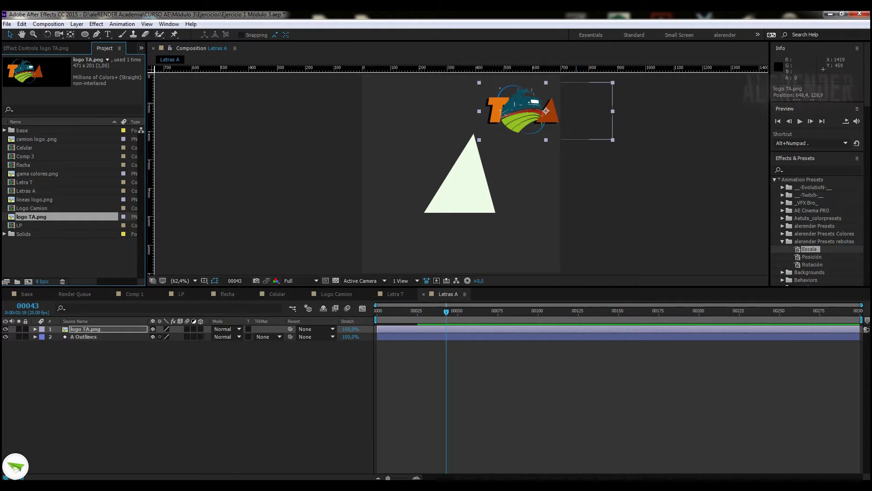
Search the effects for "drop", apply Drop Shadow to A Outlines and set its distance to 37
drag(869, 195, 868, 181)
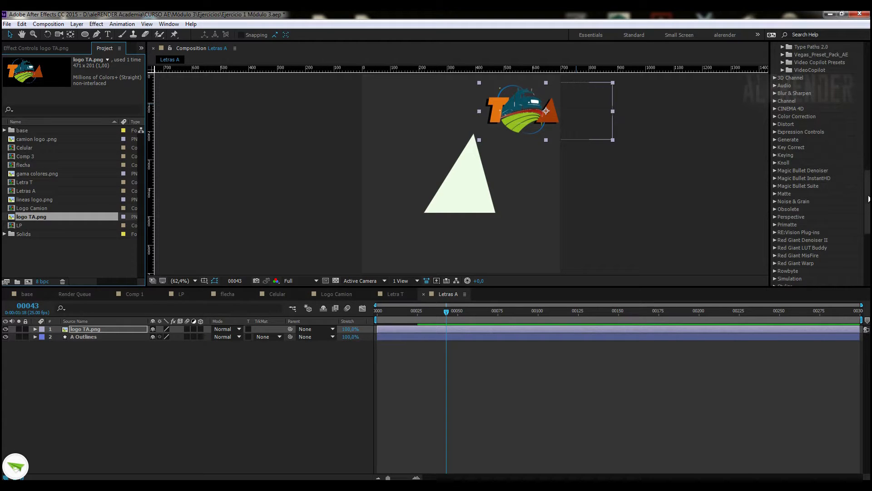
scroll(868, 209, up, 8)
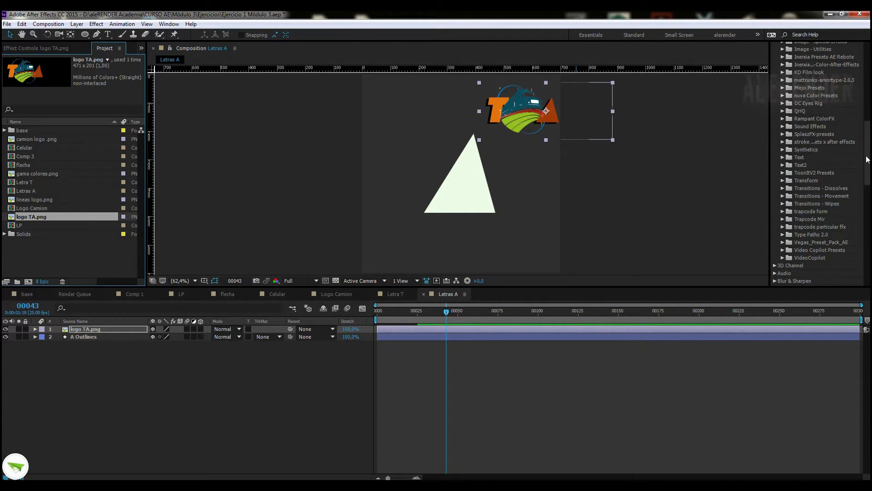
scroll(803, 141, up, 10)
click(794, 163)
text(s)
key(BackSpace)
text(drop)
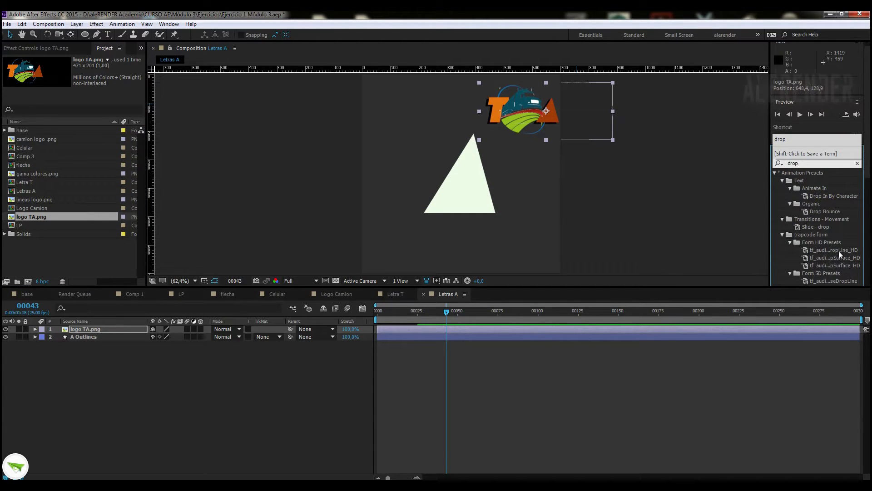
scroll(869, 217, down, 5)
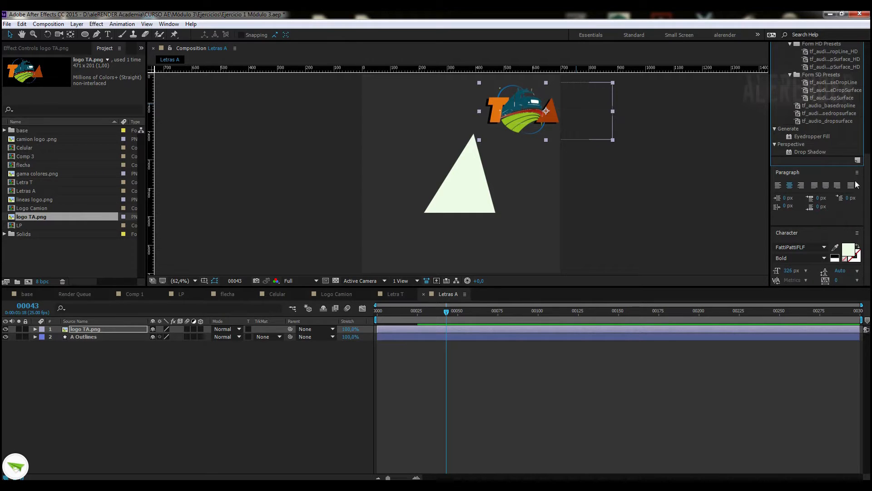
click(809, 152)
drag(805, 154, 97, 337)
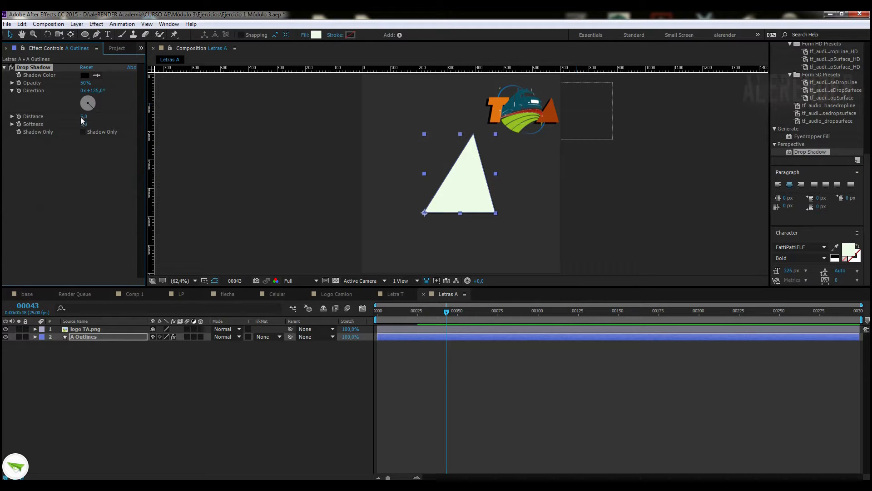
drag(84, 117, 13, 130)
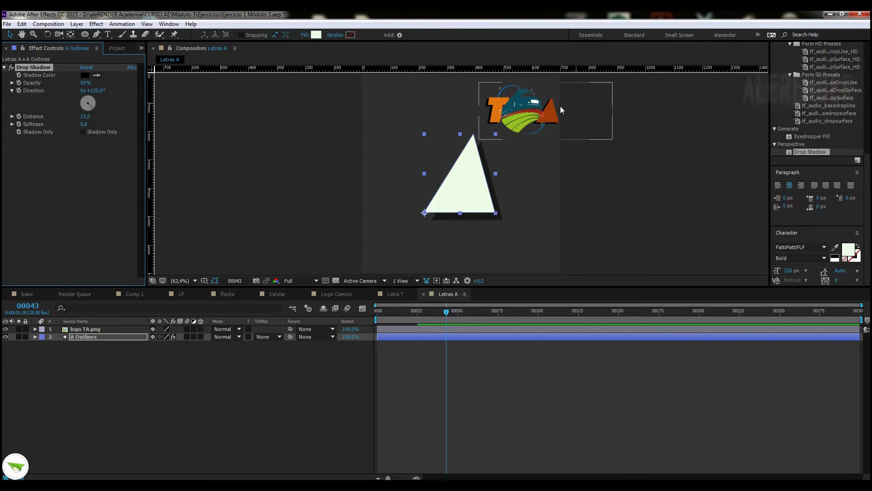
Set the A's Drop Shadow direction to -116° and copy the effect onto T Outlines in Letra T
drag(91, 107, 57, 119)
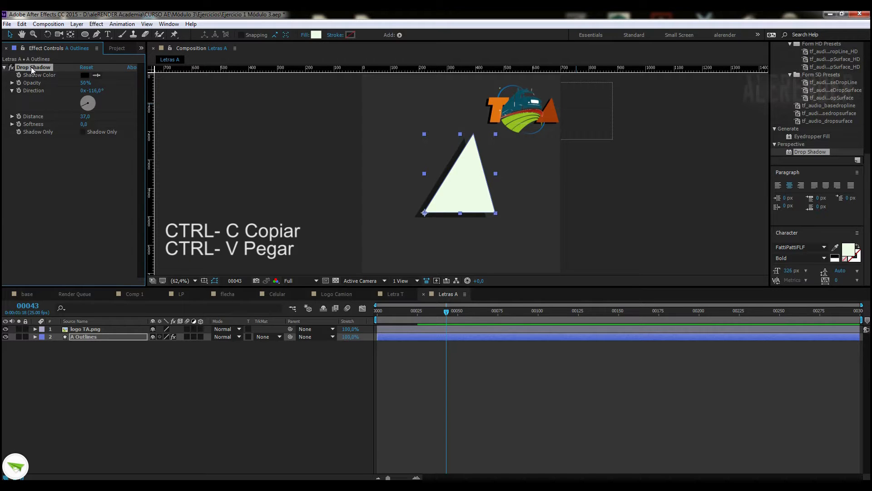
click(400, 294)
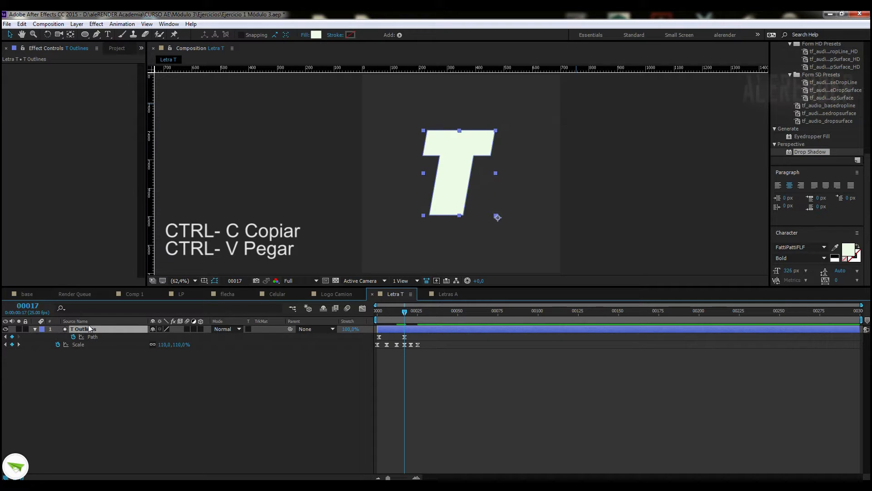
key(ctrl+v)
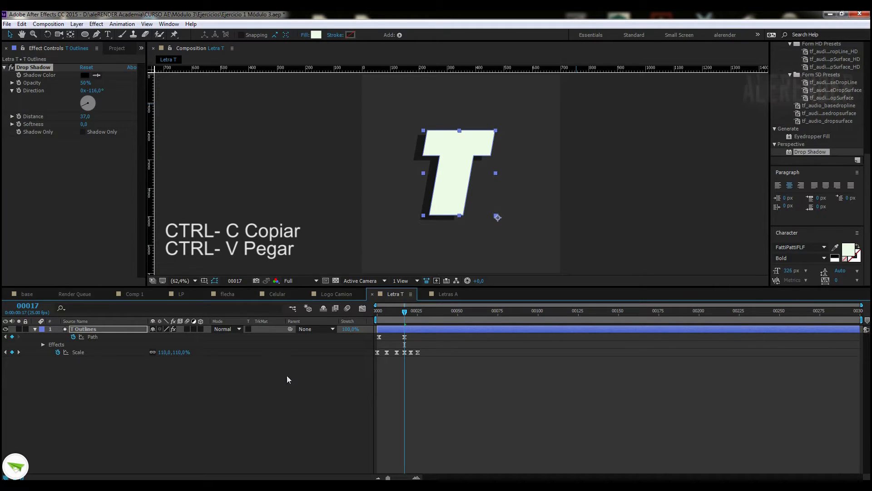
Add Letra T and Letras A beneath all layers in Logo Camion, with the T left and the A right of the truck
click(324, 296)
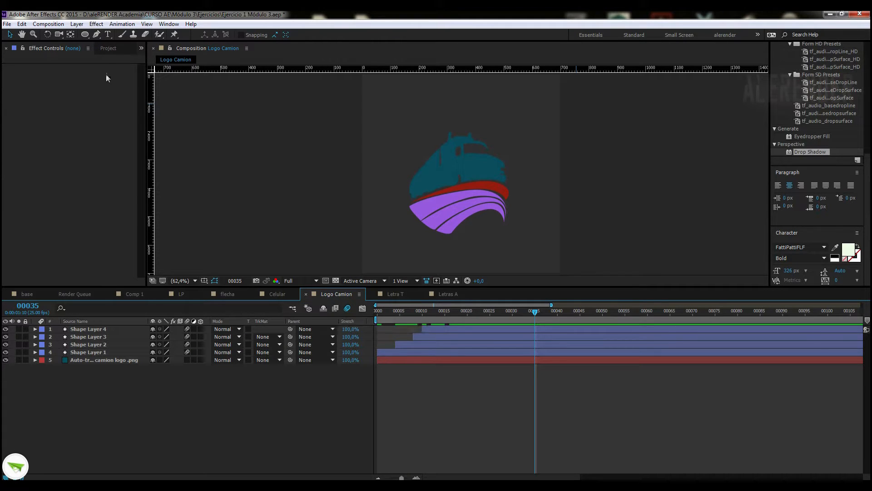
click(106, 48)
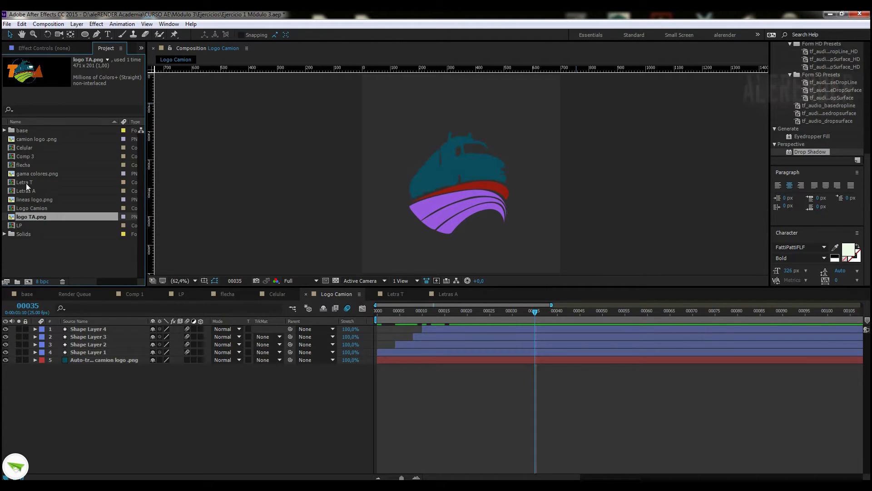
drag(26, 183, 93, 365)
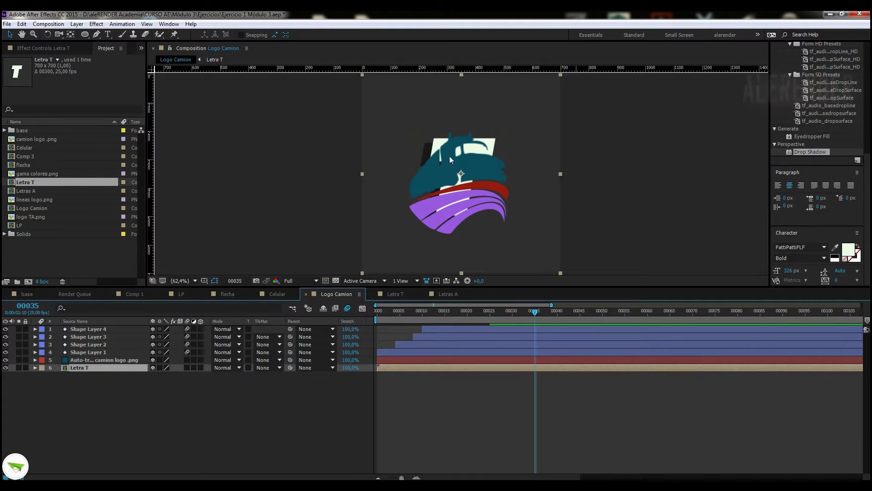
drag(469, 158, 411, 162)
drag(32, 191, 93, 376)
drag(496, 183, 543, 191)
key(Return)
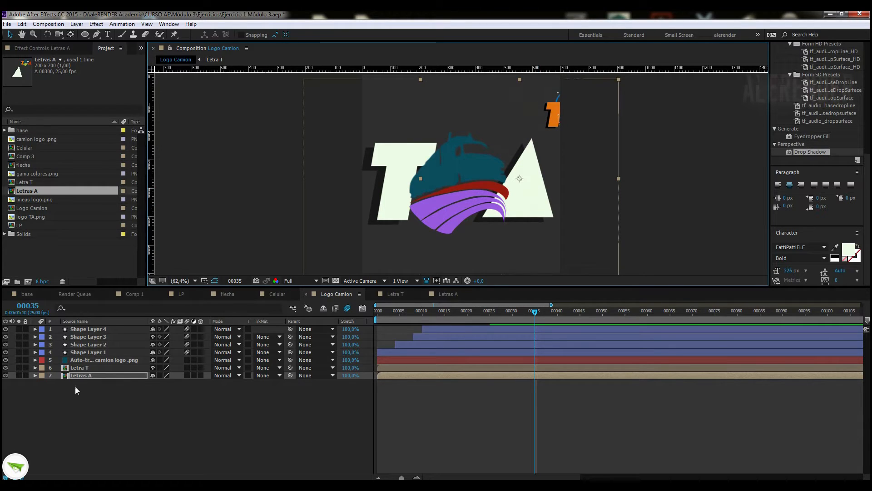
Delete the logo TA.png reference from Letras A and return to the Logo Camion composition
click(445, 294)
click(89, 331)
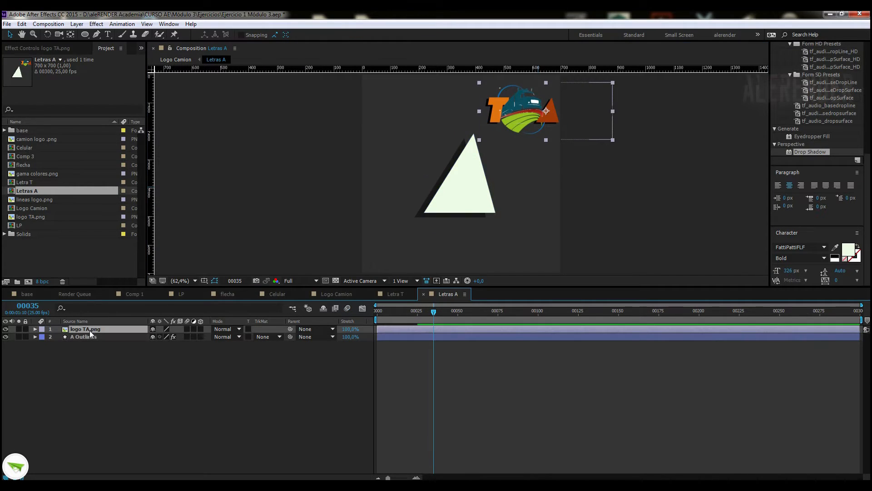
key(Delete)
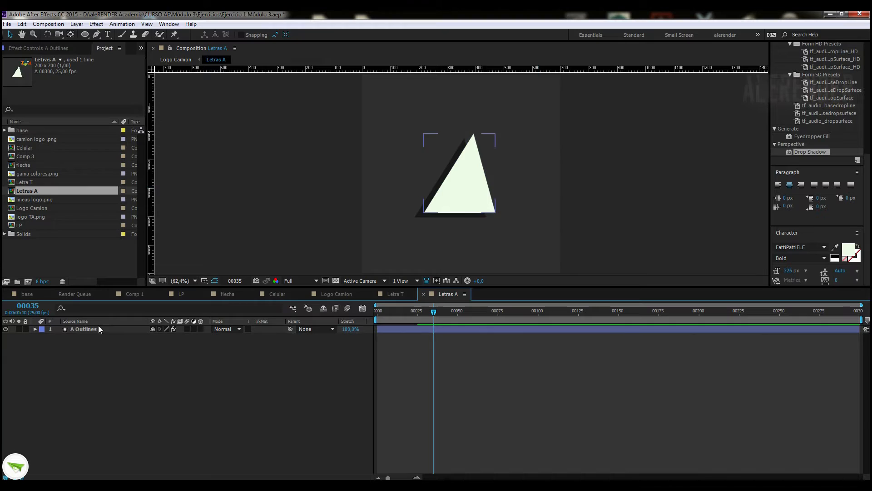
click(345, 294)
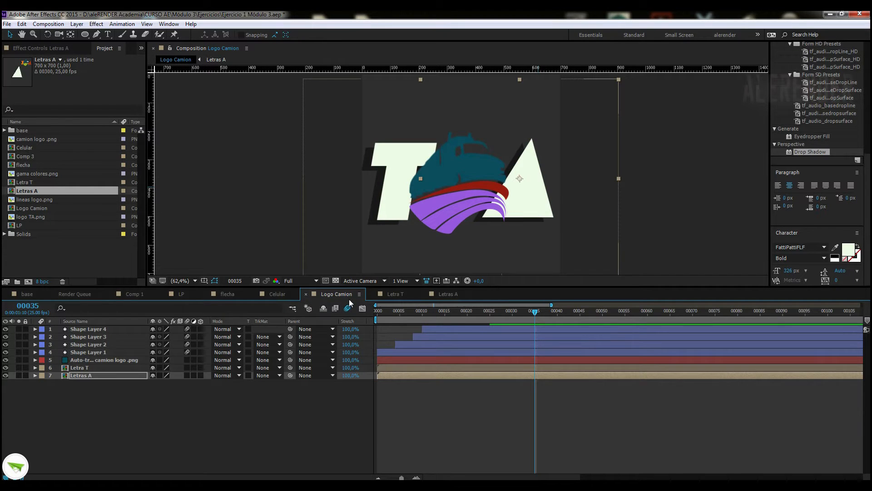
Resize the Logo Camion composition to 1000 px wide and 1000 px high
click(48, 23)
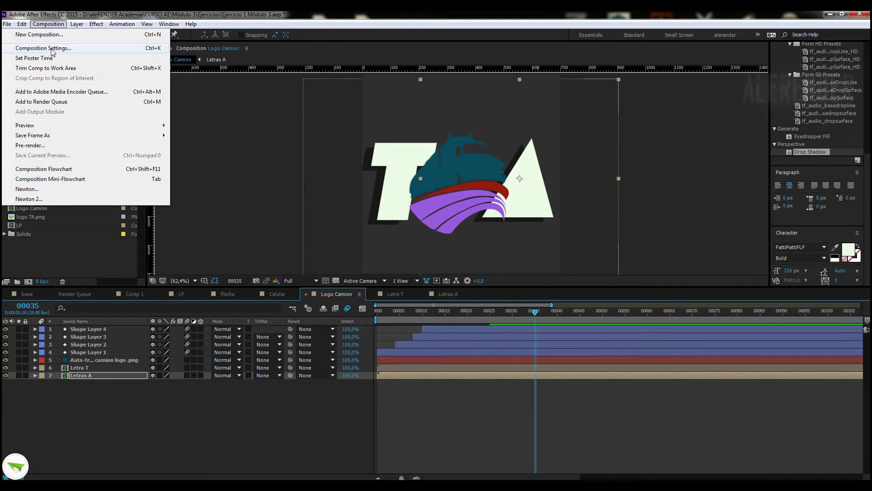
click(54, 48)
click(371, 142)
text(100)
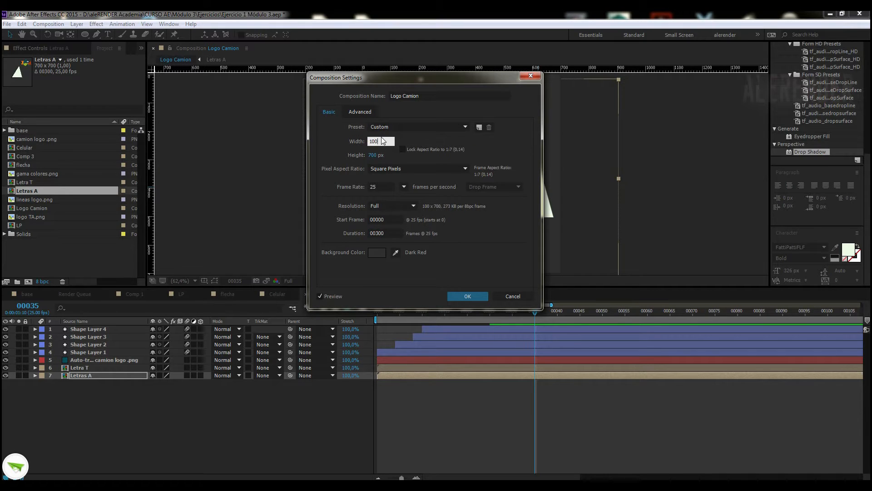
text(0)
click(376, 155)
text(00)
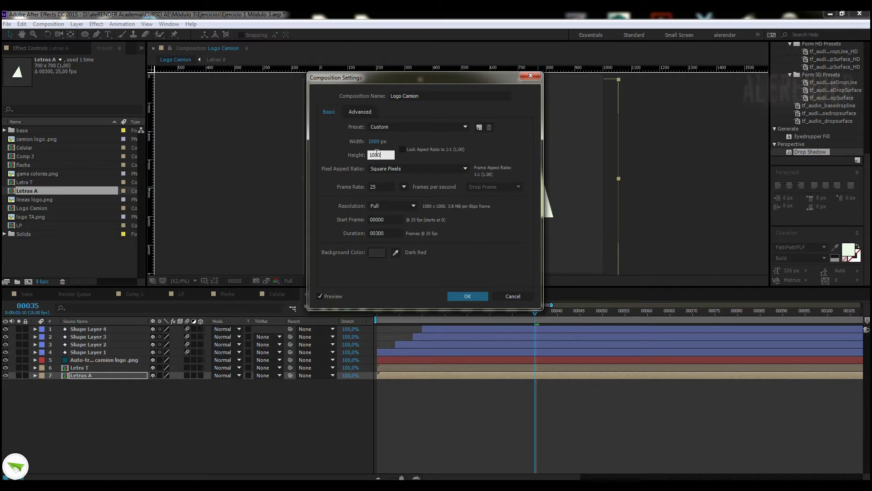
key(Return)
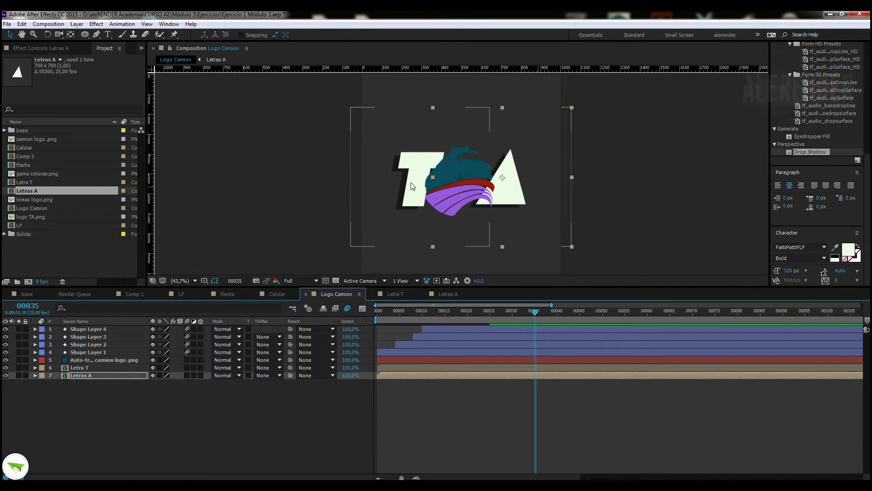
Fine-tune Letra T to about 280, 511 and Letras A to about 701, 509 beside the truck, and scrub through the animation
click(127, 403)
click(415, 173)
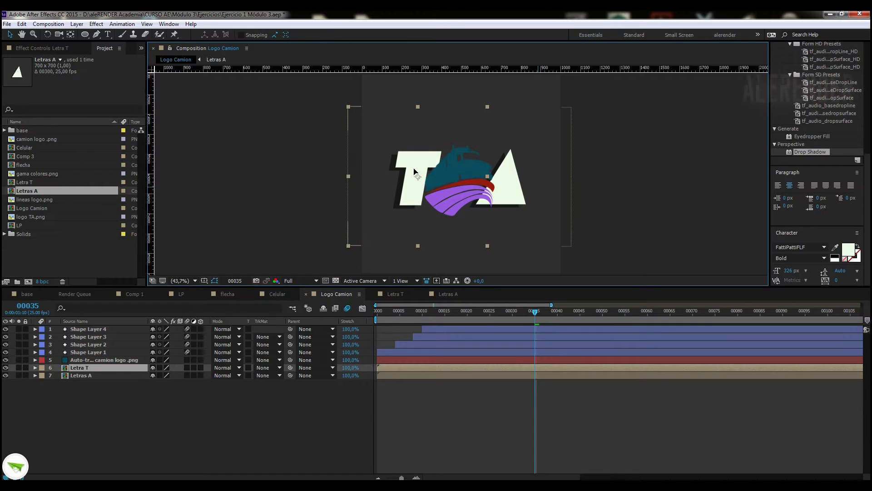
click(503, 182)
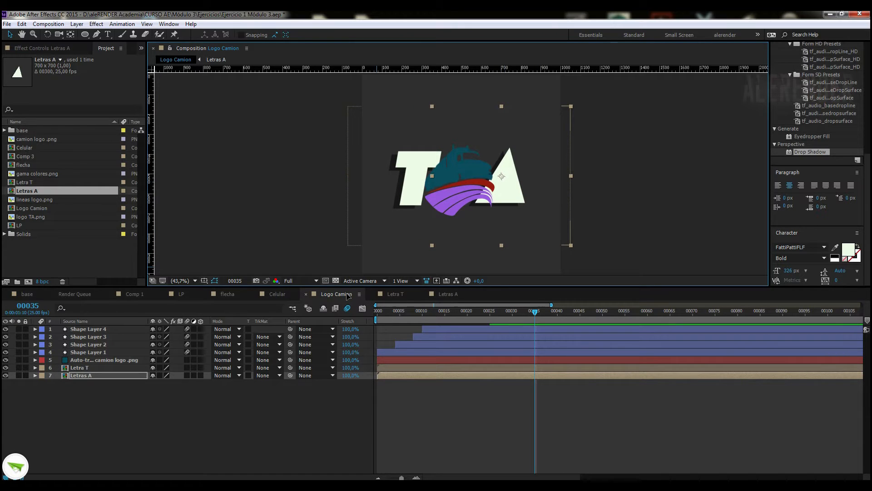
drag(384, 316, 458, 320)
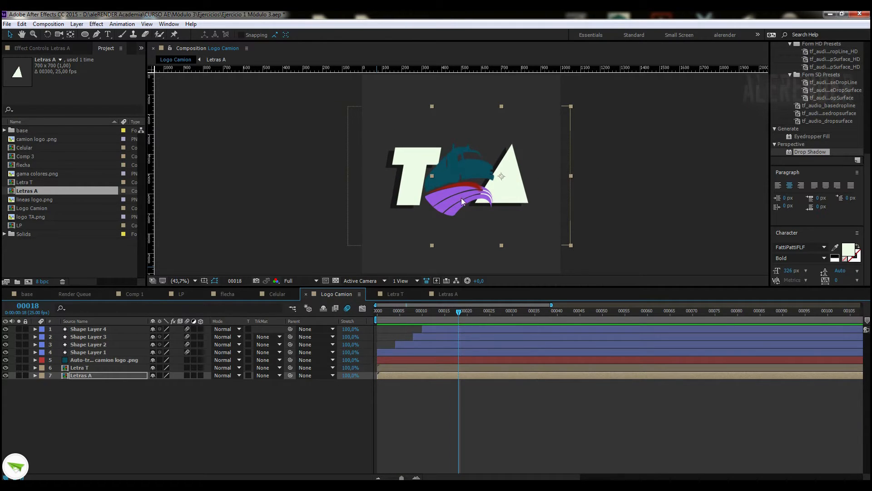
Add Position keyframes to Letra T and Letras A at frame 20
drag(387, 312, 467, 313)
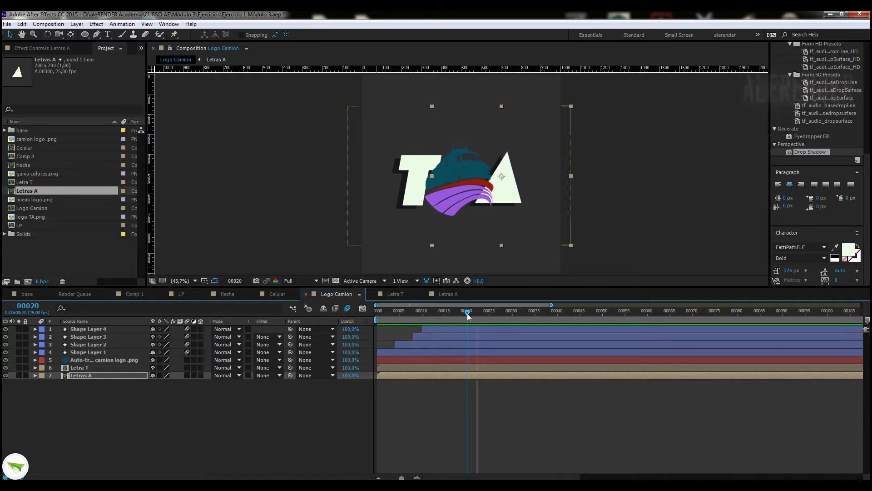
click(78, 368)
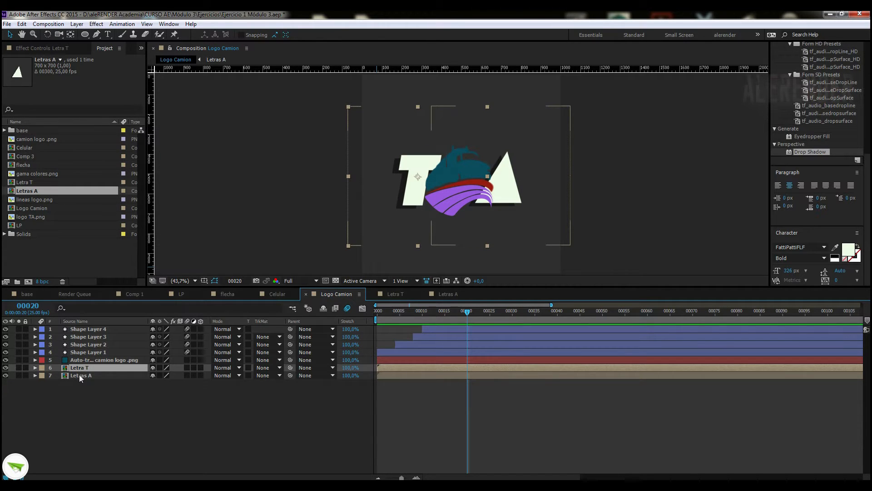
shift+click(80, 376)
key(p)
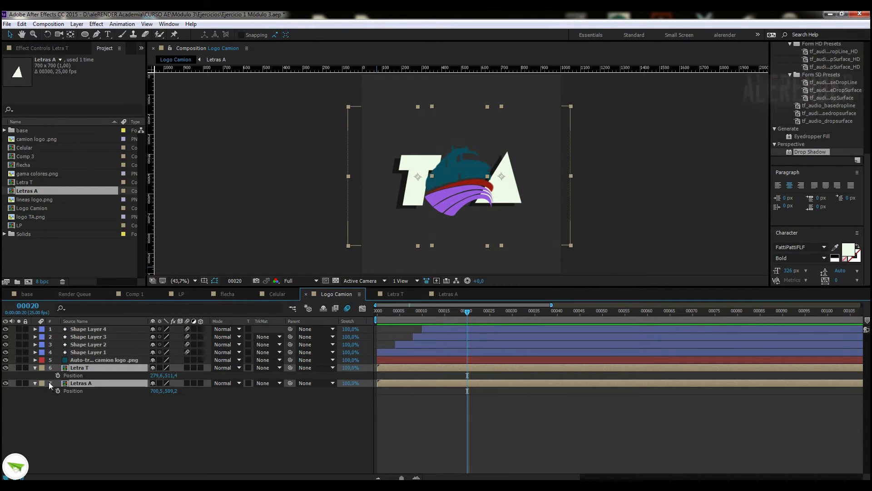
click(58, 375)
At frame 2, move Letras A to about 531, 392 and Letra T to about 371, 365 behind the teal circle, and scrub the motion
drag(445, 313, 386, 318)
click(410, 420)
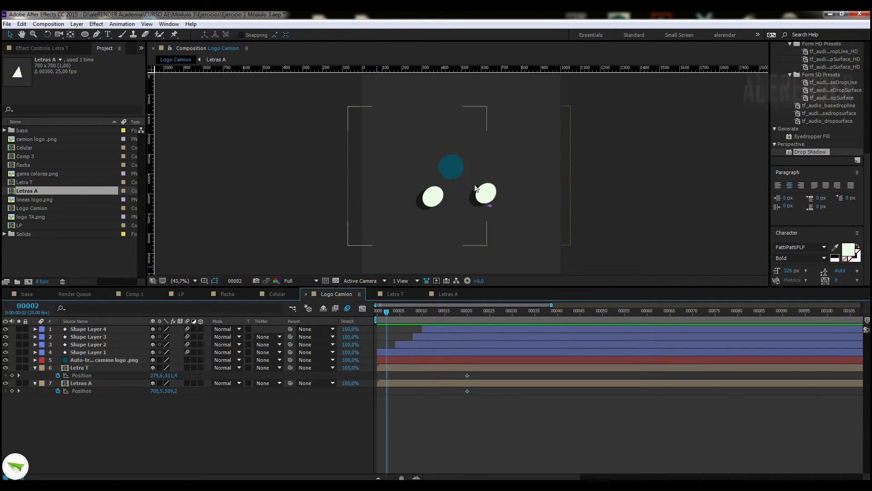
drag(489, 196, 434, 208)
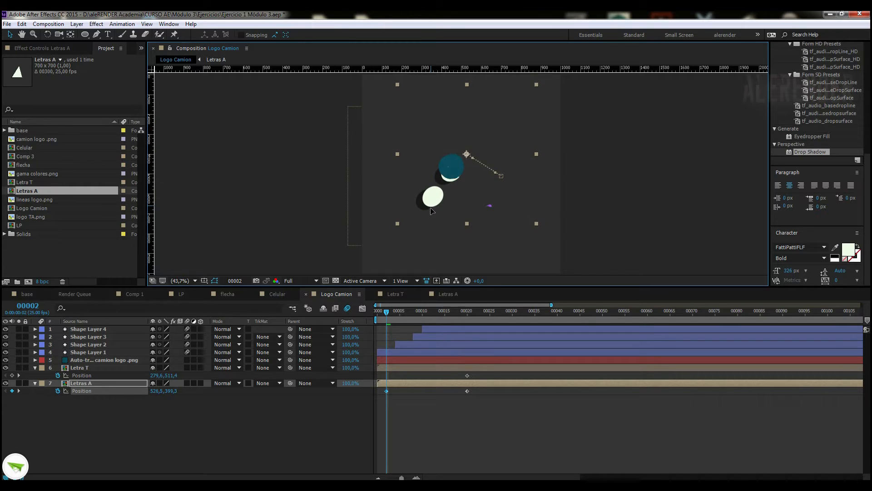
click(402, 422)
click(428, 202)
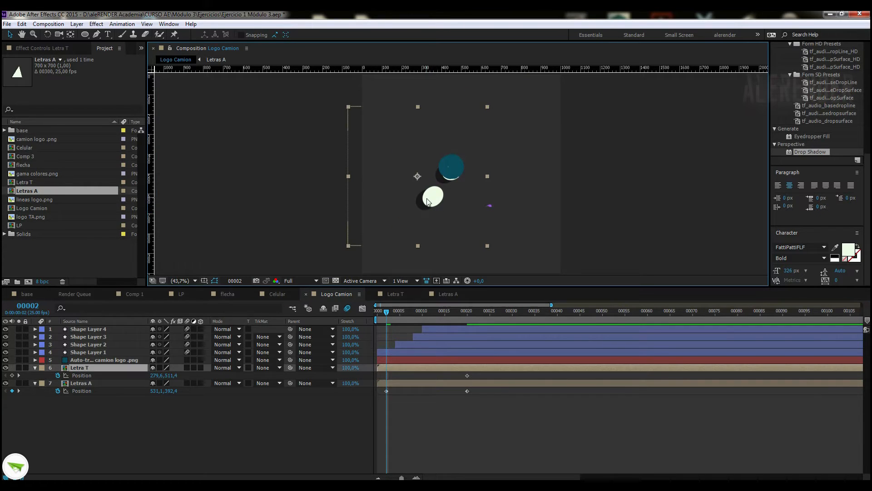
click(75, 384)
click(82, 369)
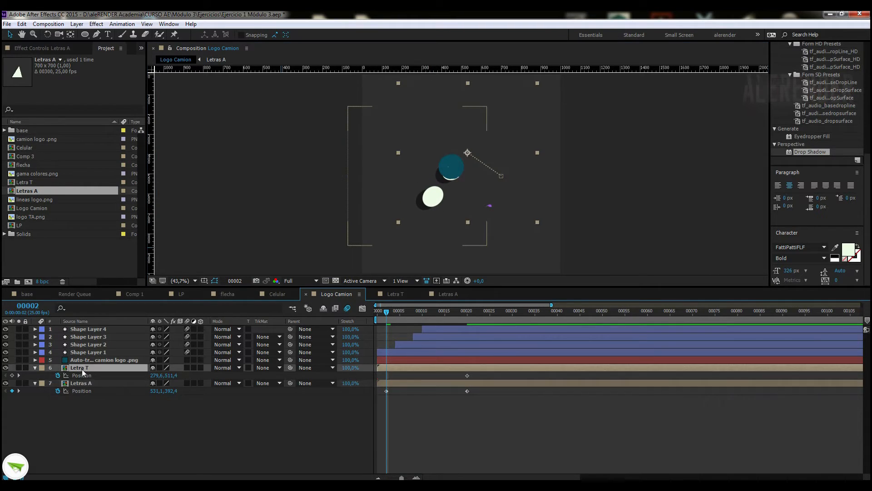
drag(431, 202, 455, 185)
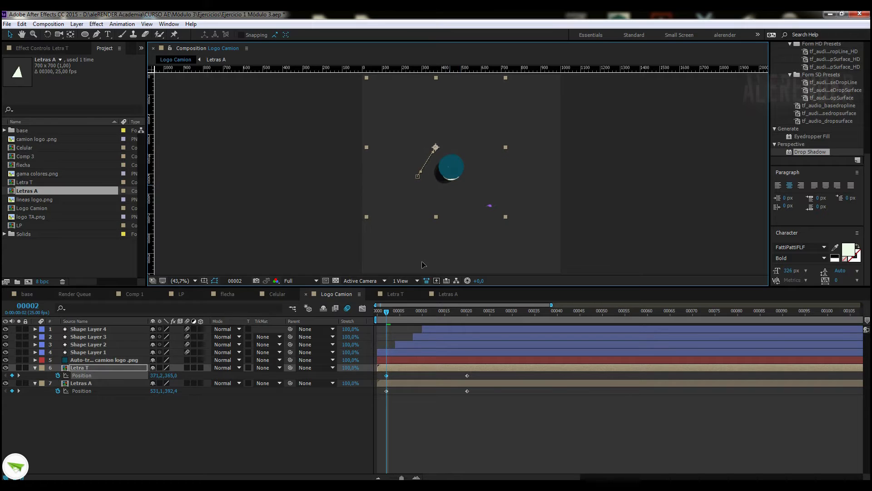
drag(387, 317, 467, 321)
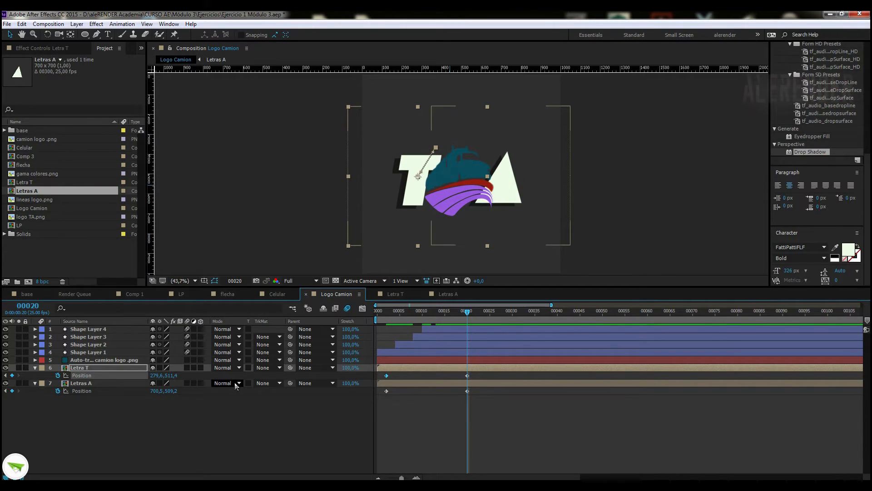
Enable motion blur for T Outlines in Letra T and A Outlines in Letras A, and preview Logo Camion up to frame 21
click(400, 295)
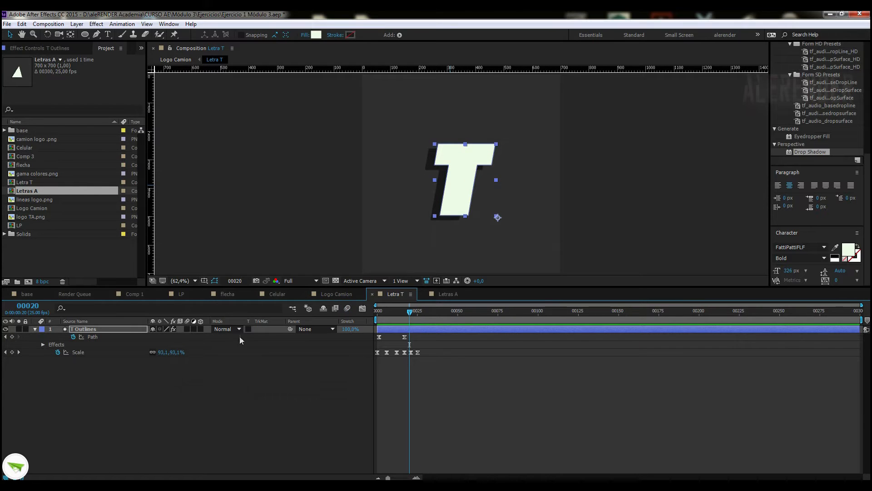
click(346, 308)
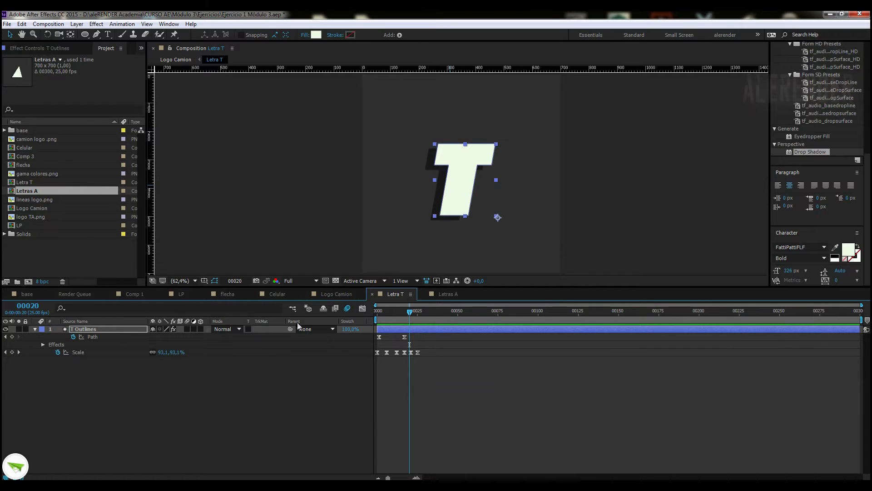
click(187, 329)
click(445, 295)
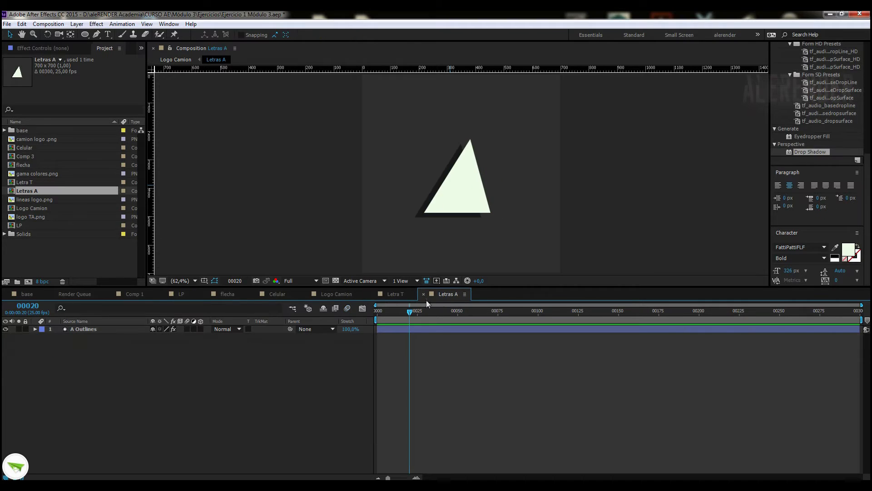
click(186, 329)
click(339, 293)
drag(400, 313, 472, 315)
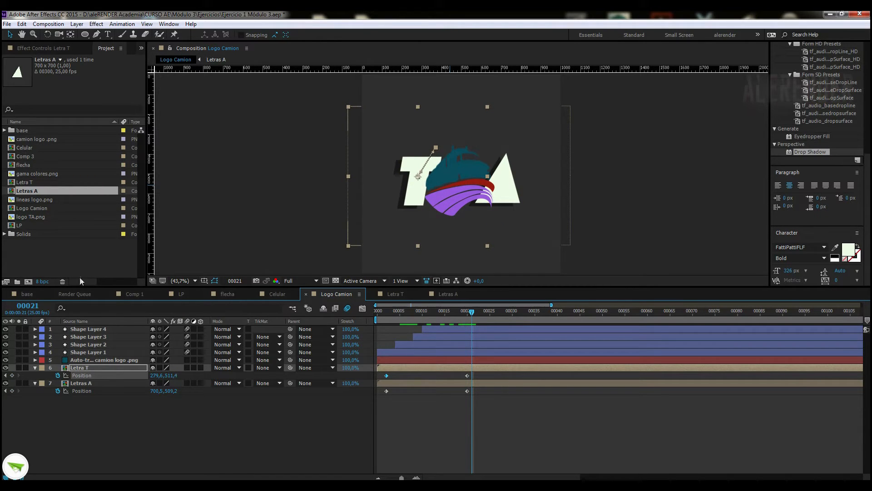
In Letras A, recolour A Outlines with the reddish brown (A03B09) sampled from a temporary logo TA.png layer, and delete that reference
click(449, 295)
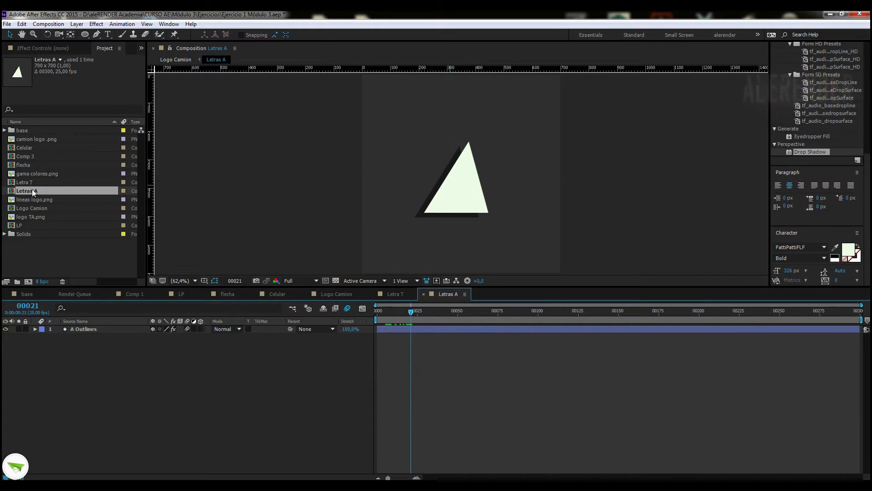
drag(36, 217, 65, 326)
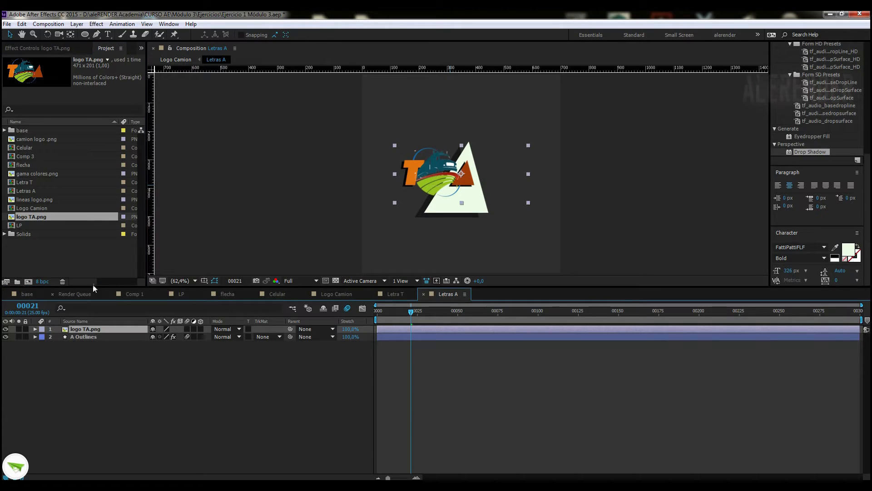
click(84, 336)
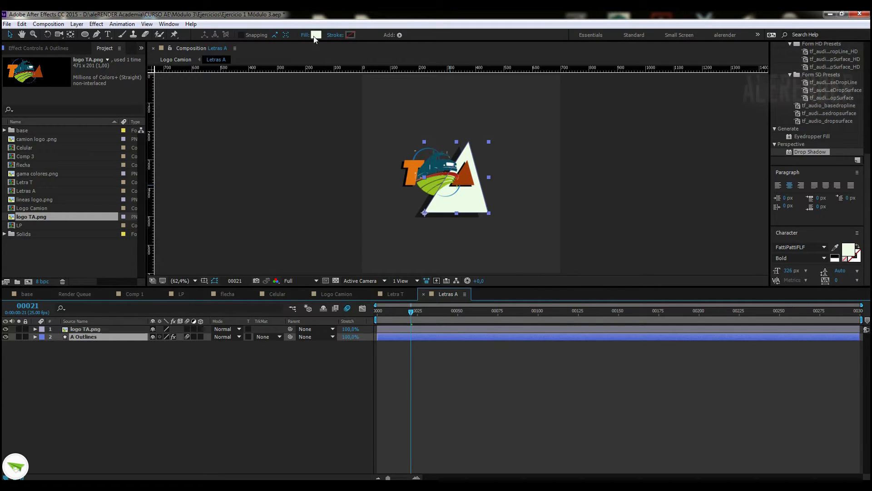
click(315, 35)
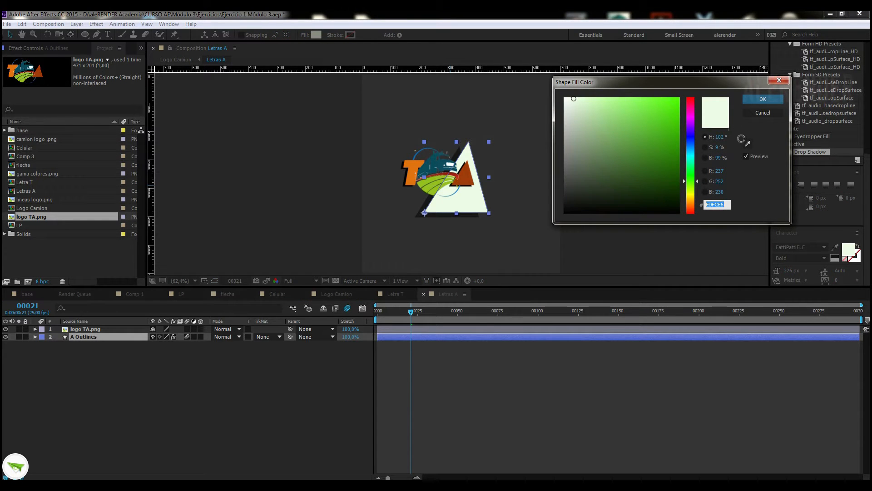
click(748, 144)
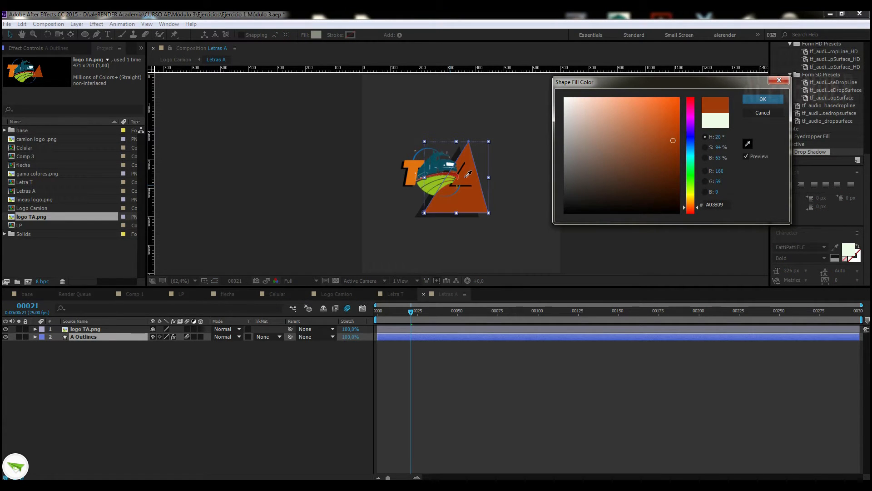
click(468, 173)
click(764, 99)
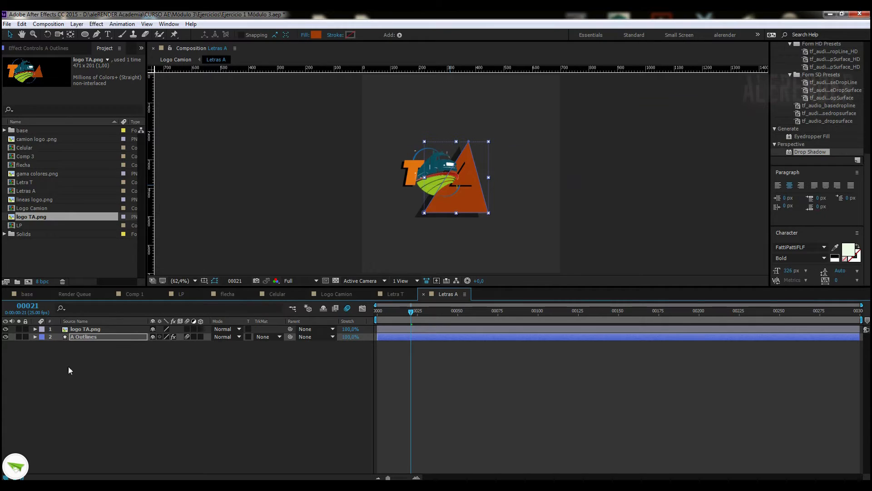
click(86, 330)
key(Delete)
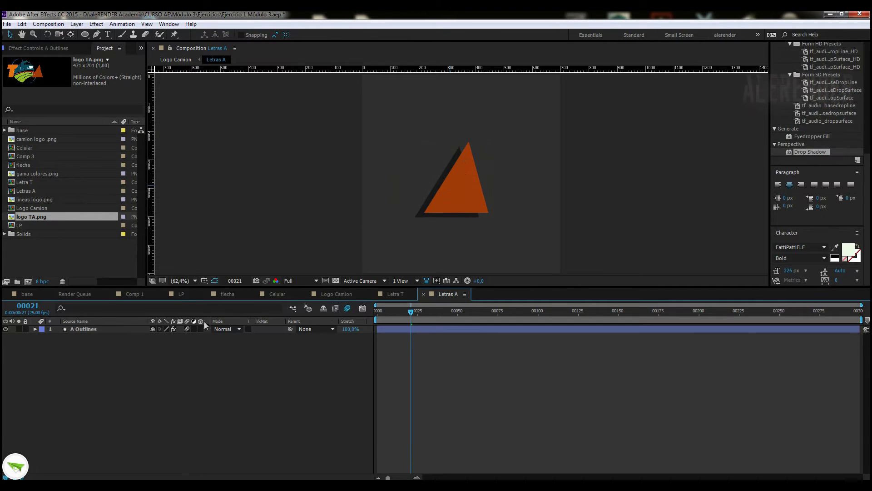
In Letra T, recolour T Outlines with the orange sampled from a temporary logo TA.png layer, and delete that reference
click(401, 295)
drag(37, 217, 132, 370)
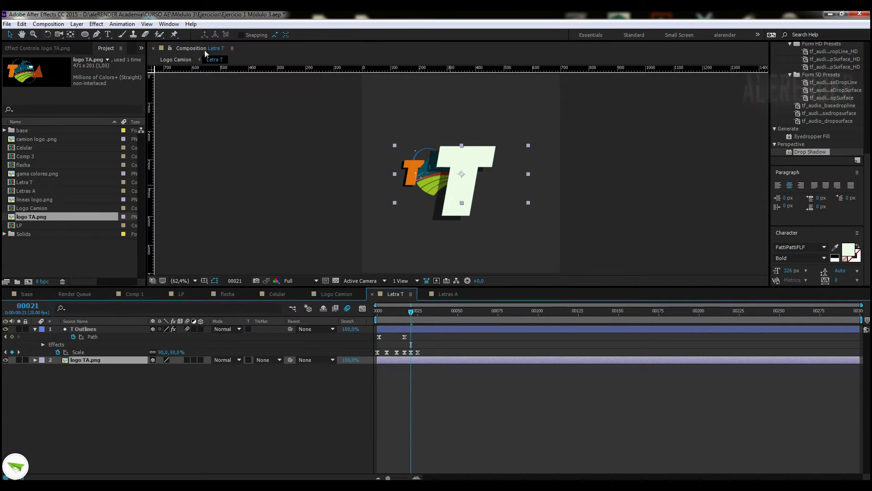
click(84, 329)
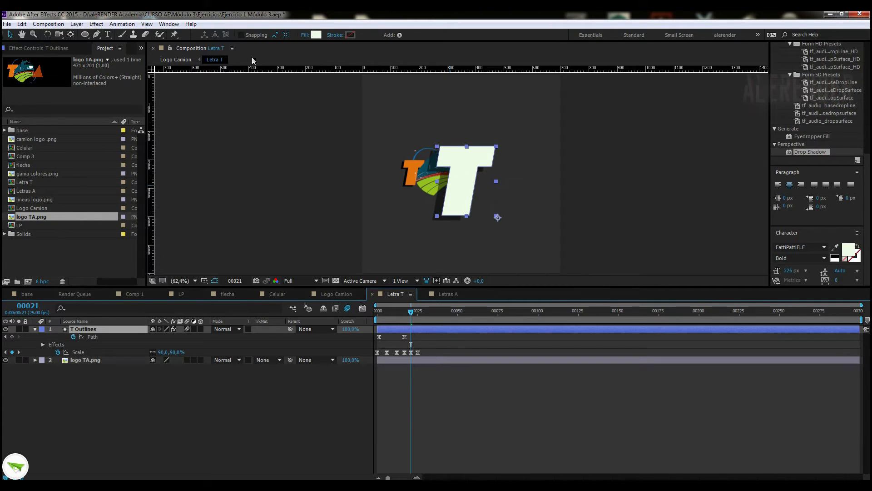
click(316, 36)
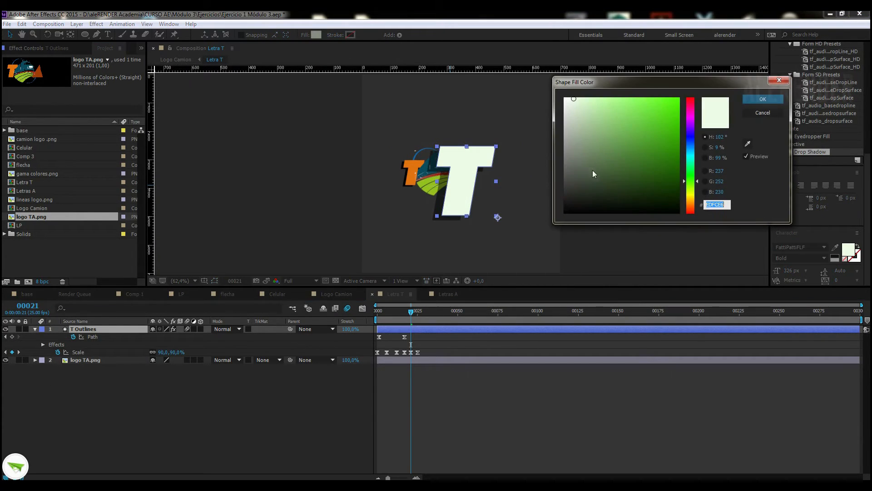
click(747, 145)
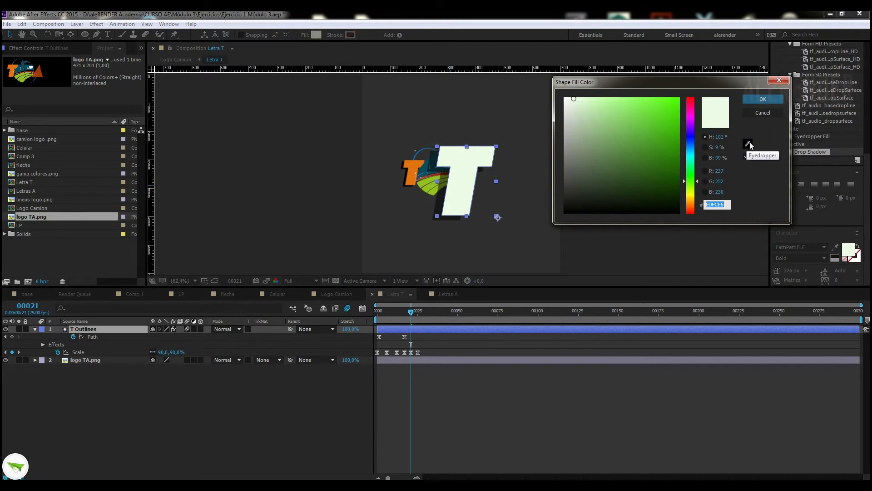
click(416, 162)
click(766, 102)
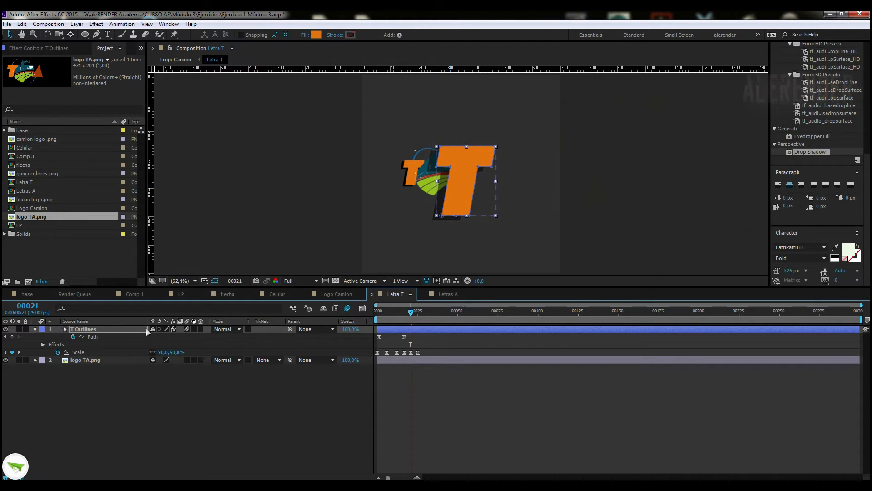
click(88, 359)
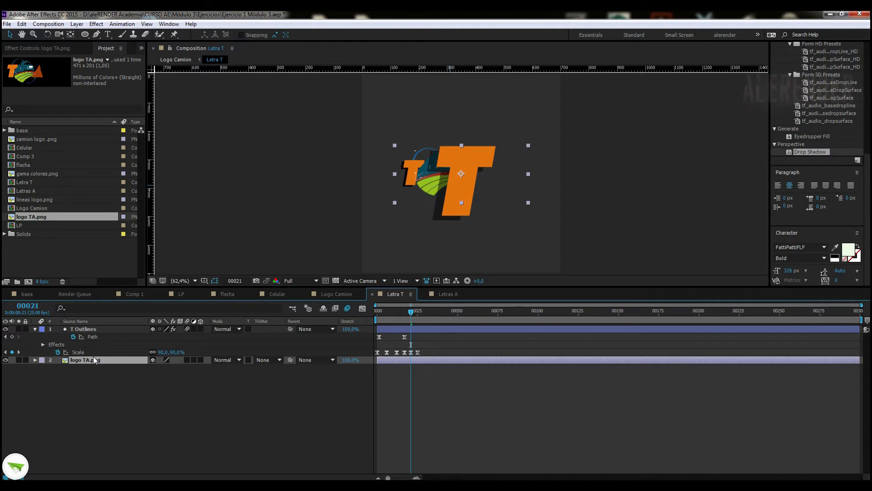
key(Delete)
In Logo Camion, go to frame 27 and place logo TA.png as a reference above the A, near the composition's upper-right corner
click(336, 294)
drag(394, 312, 494, 326)
drag(29, 216, 102, 326)
drag(468, 166, 519, 101)
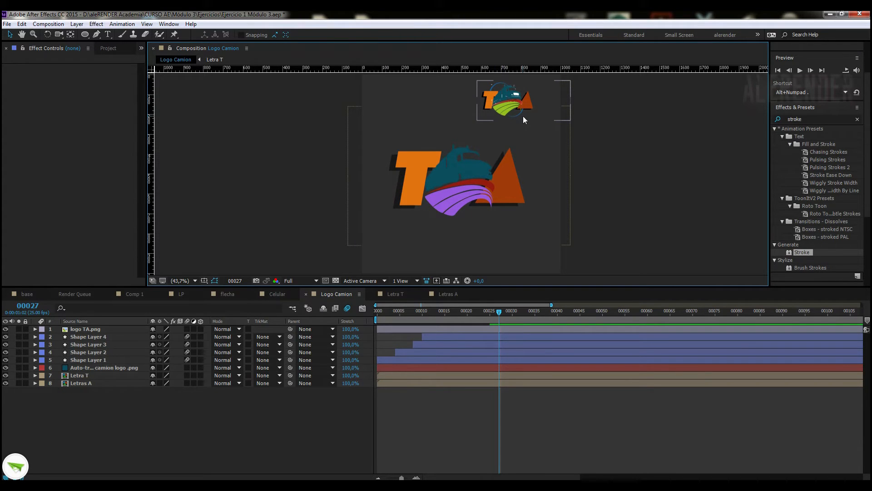
Create a 1000 x 1000 px teal solid in Logo Camion and hide it
click(77, 24)
mouse_move(74, 36)
click(195, 44)
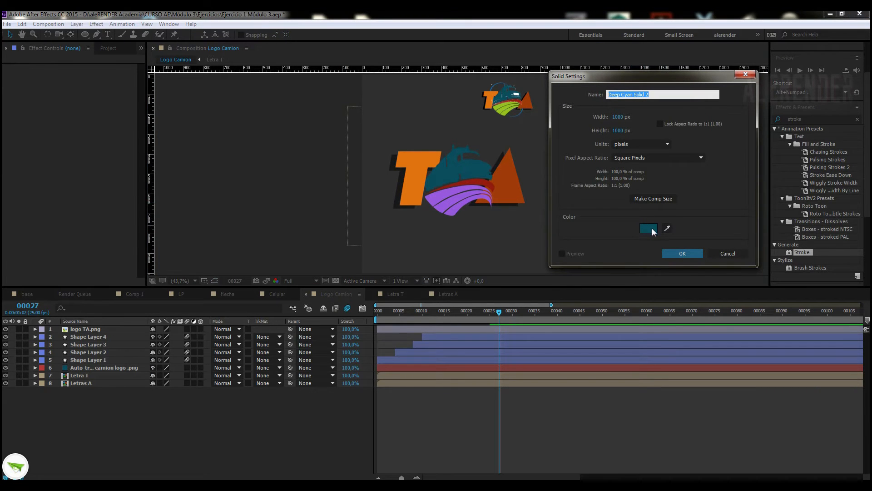
click(678, 253)
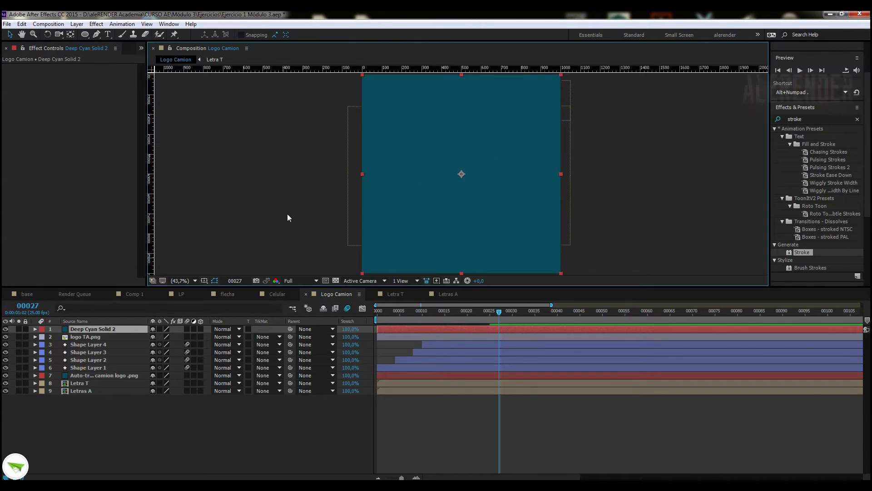
click(5, 329)
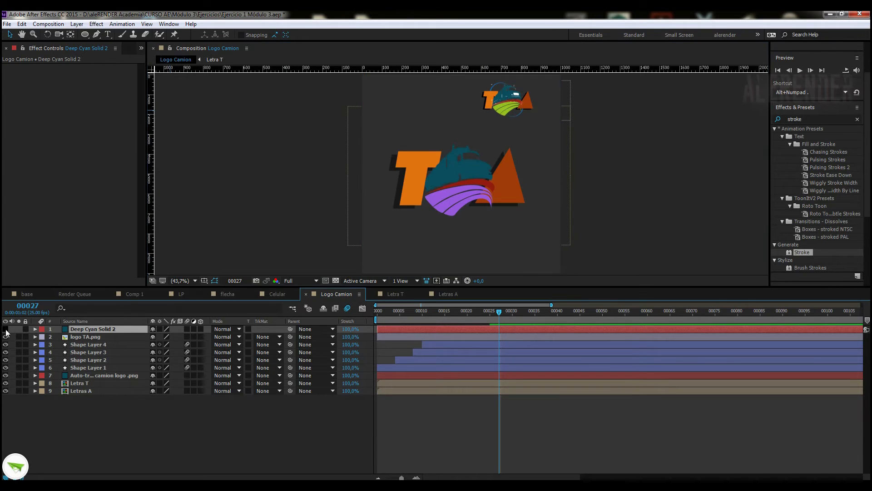
Draw a circular mask on Deep Cyan Solid 2 over the truck's upper part and the T
click(85, 35)
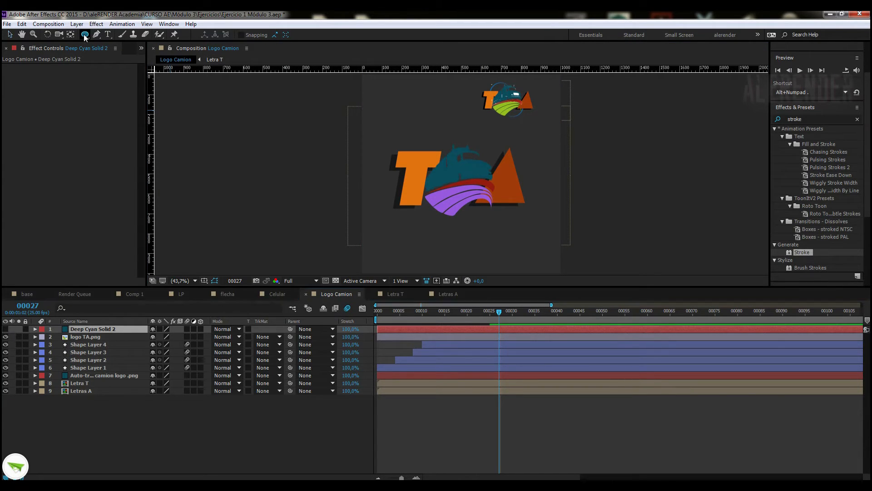
click(444, 153)
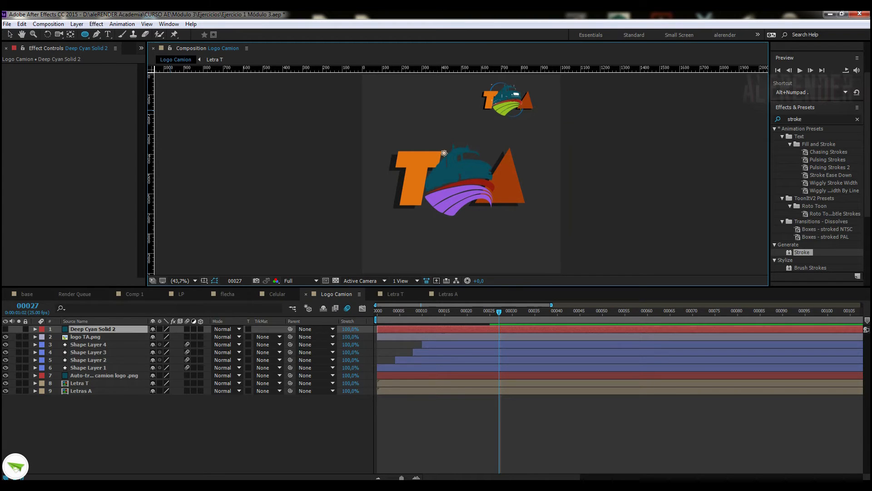
drag(445, 153, 475, 190)
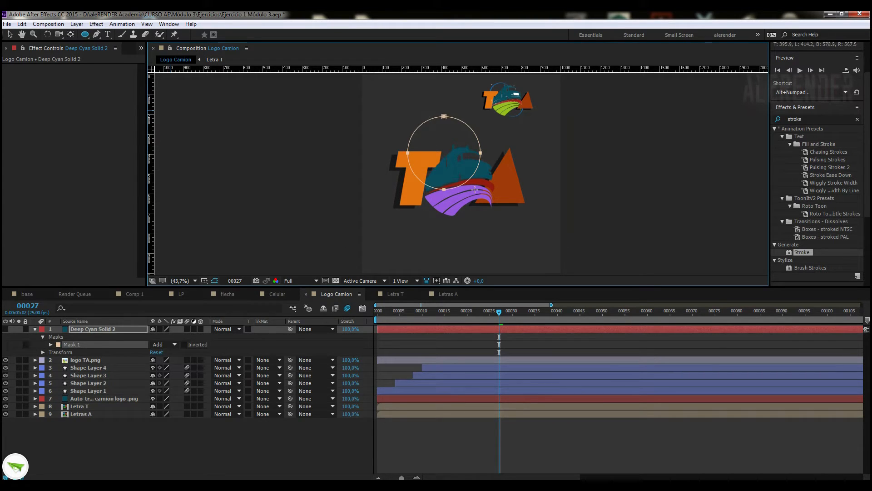
click(10, 34)
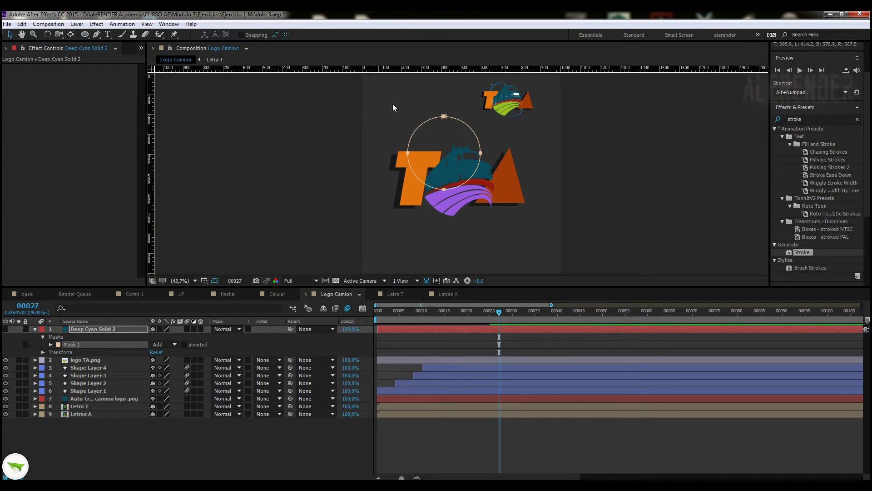
Scale Deep Cyan Solid 2 to 88% and set its position to 477, 500
key(s)
drag(172, 337, 159, 337)
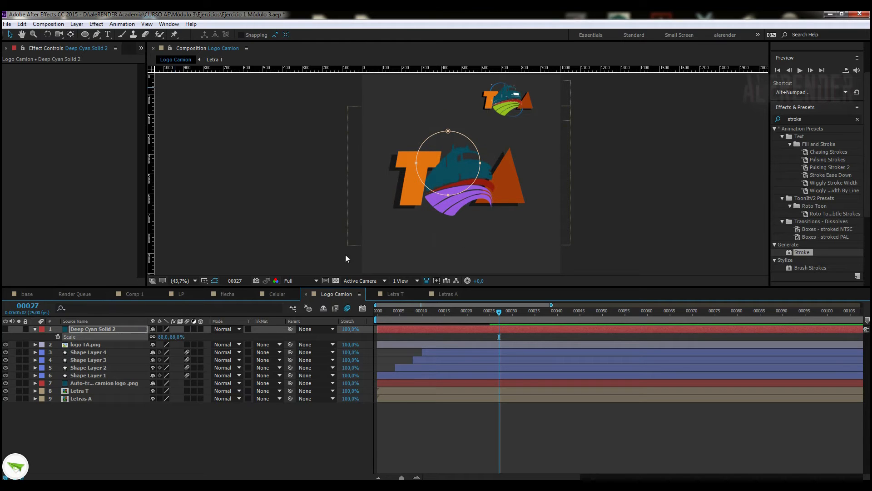
key(p)
drag(155, 336, 147, 338)
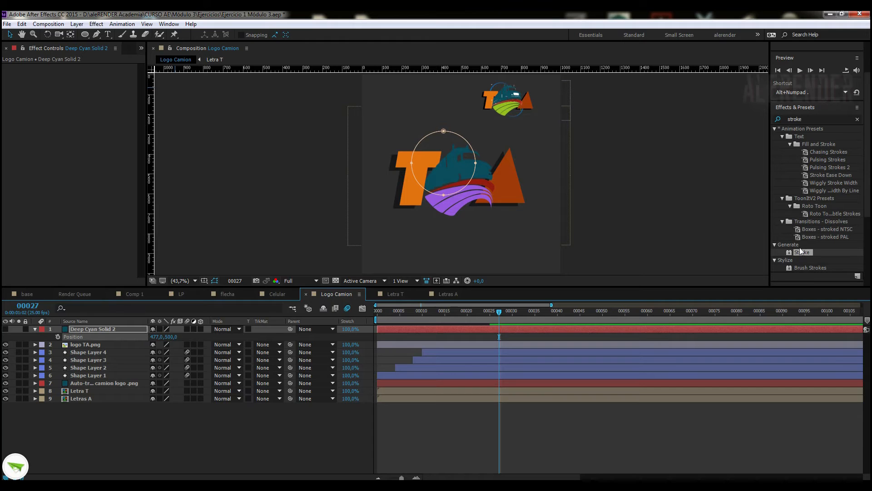
Apply the Stroke effect to Deep Cyan Solid 2 and set its Paint Style to On Transparent
mouse_move(807, 257)
mouse_down()
mouse_move(91, 368)
mouse_move(82, 330)
mouse_up()
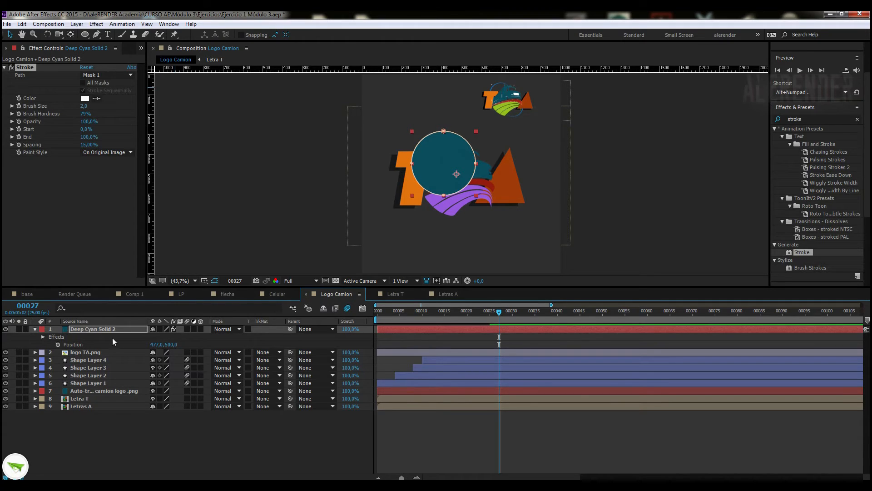
click(36, 330)
click(107, 153)
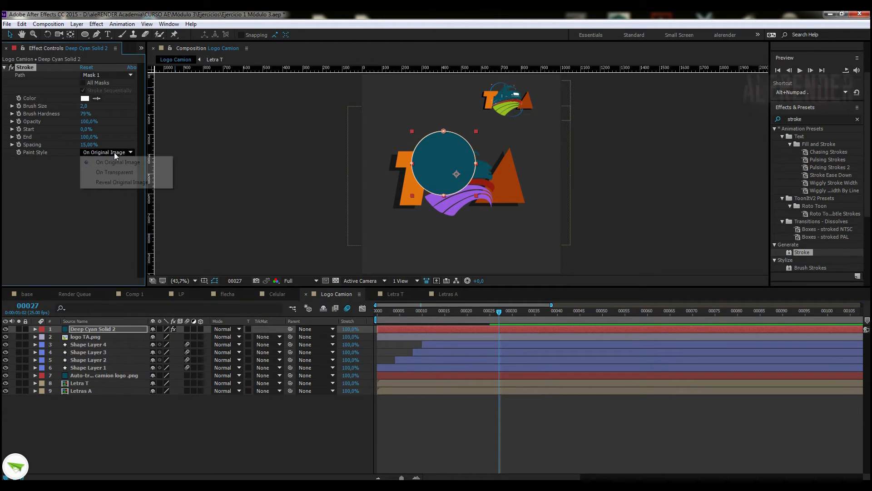
click(113, 175)
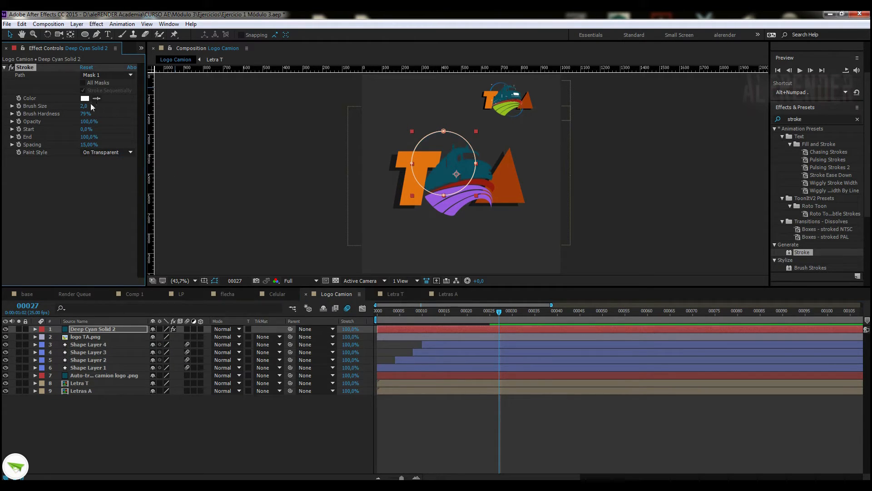
Show the transparency grid, set the Stroke's Brush Size to 4 and its colour to the truck's teal, and hide the mask outline
click(335, 281)
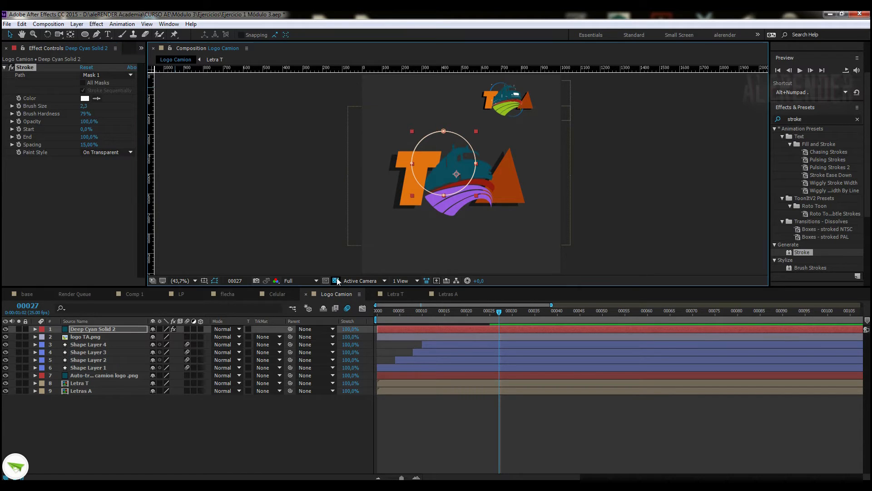
mouse_move(87, 109)
mouse_down()
mouse_move(122, 110)
mouse_move(104, 112)
mouse_move(124, 115)
mouse_move(102, 120)
mouse_move(111, 123)
mouse_up()
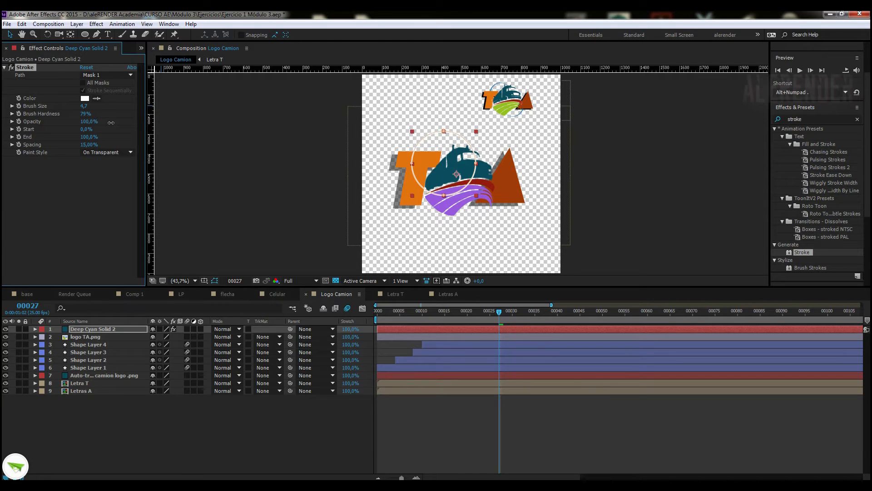
click(85, 106)
text(4)
key(Return)
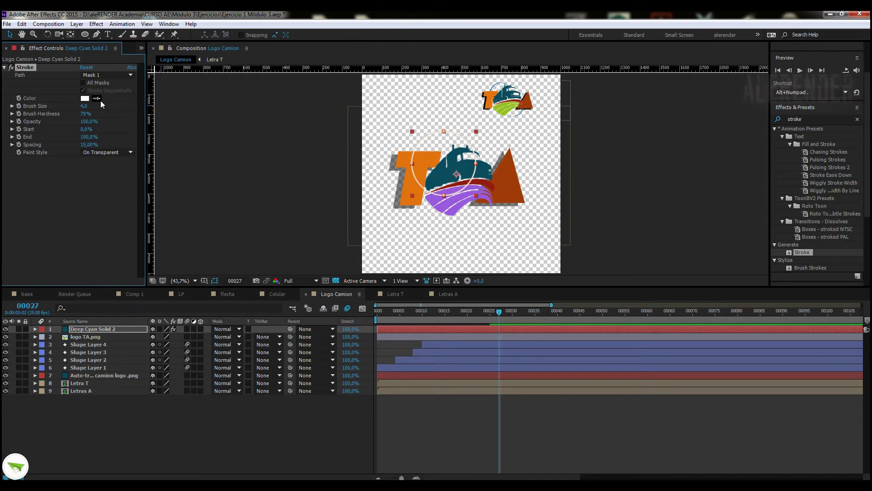
click(466, 166)
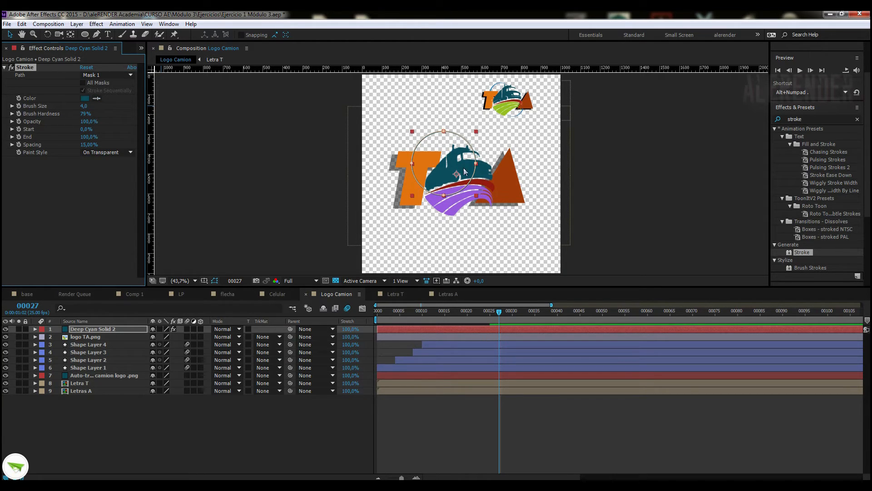
click(216, 281)
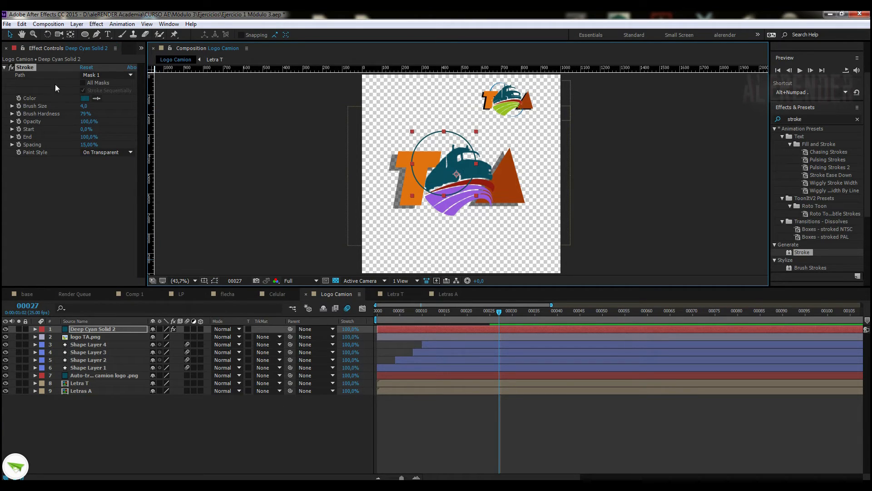
Move Deep Cyan Solid 2 below Letras A in the layer order, and set the Stroke's End to 34%
drag(66, 329, 87, 410)
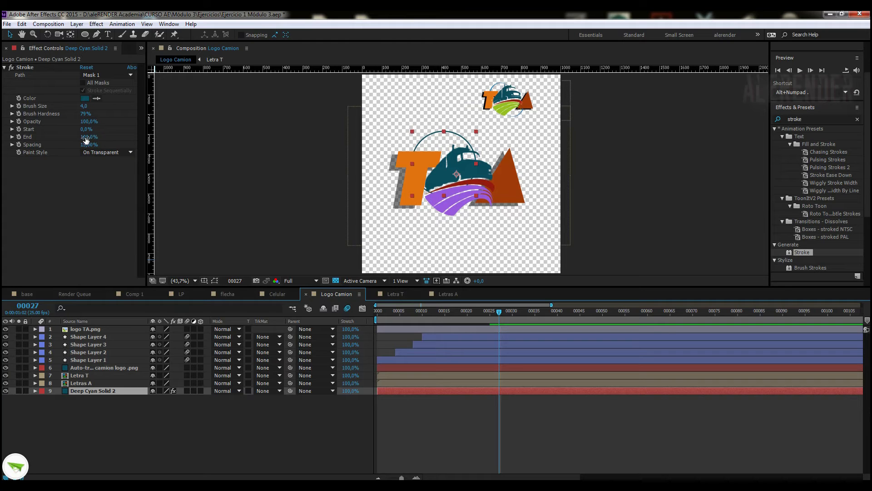
mouse_move(85, 137)
mouse_down()
mouse_move(62, 138)
mouse_move(99, 128)
mouse_up()
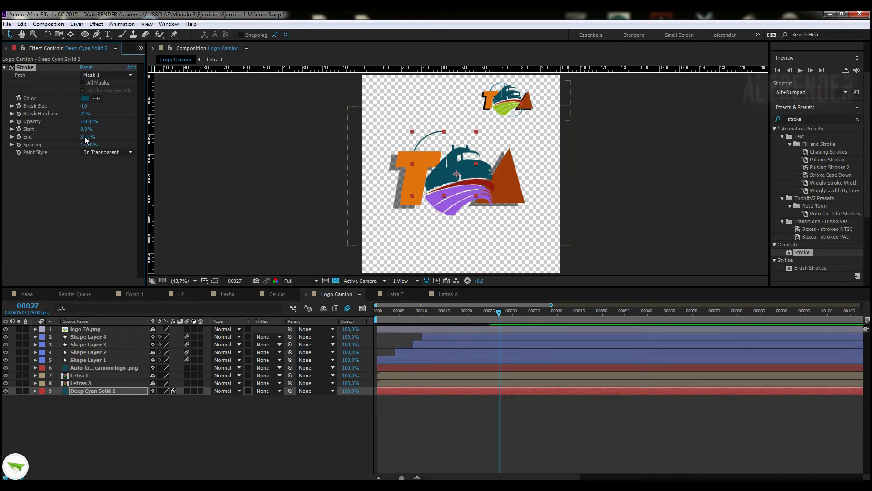
drag(86, 140, 88, 137)
Rotate Deep Cyan Solid 2 by 64° and move it to about 379, 528 so the arc sits above the truck
key(r)
drag(167, 399, 188, 397)
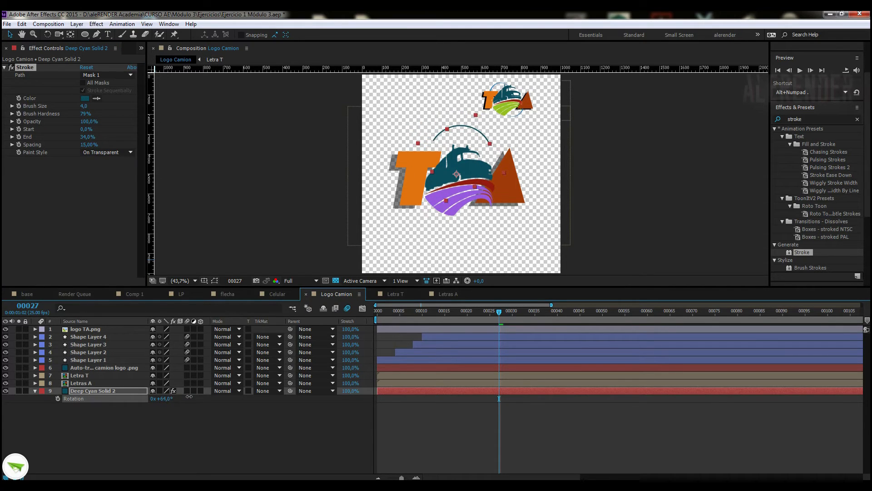
drag(470, 144, 449, 146)
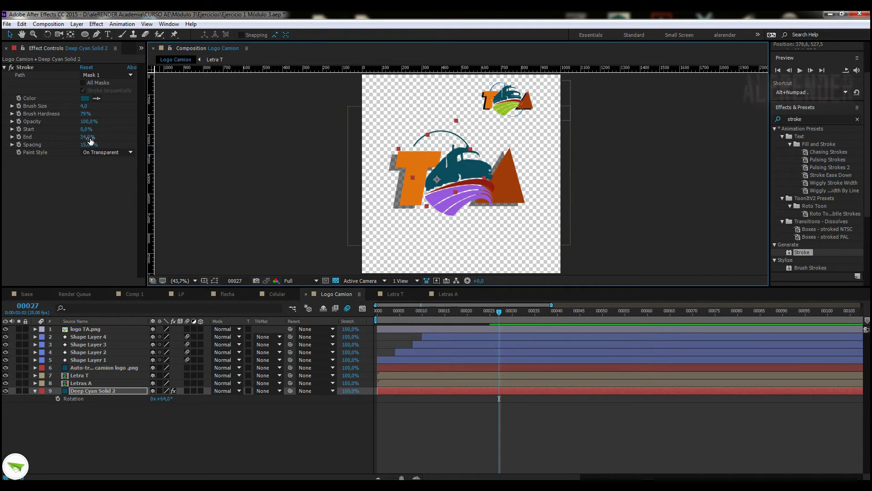
Set the Stroke's End to 40% and move Deep Cyan Solid 2 to about 365, 516
drag(88, 139, 90, 137)
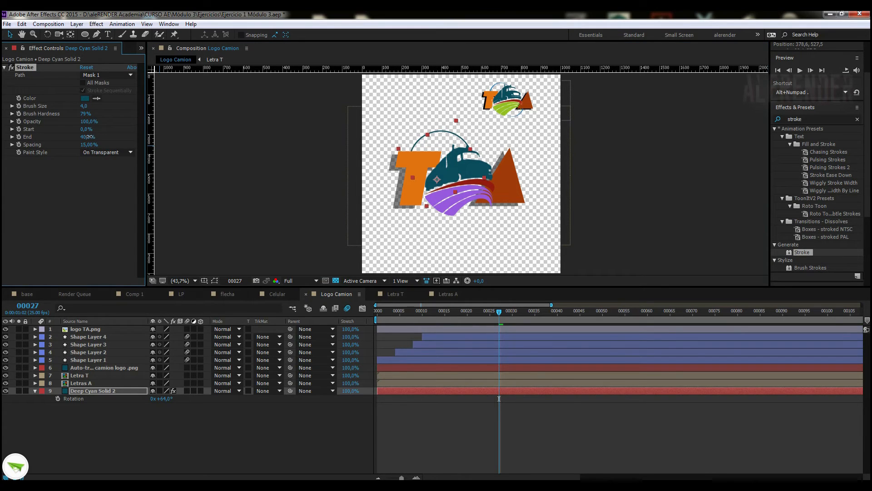
drag(451, 142, 456, 144)
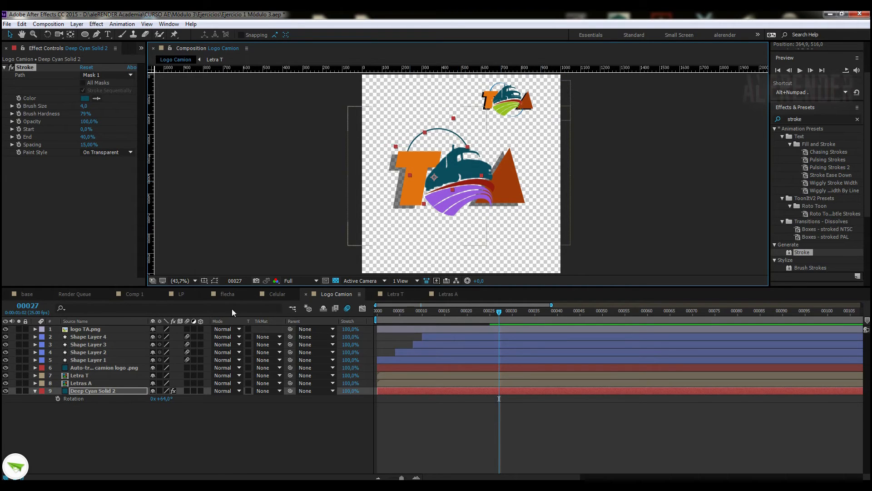
Duplicate Deep Cyan Solid 2, rotate the copy to 220°, and move it to about 541, 500 so its arc sits below the truck
key(ctrl+d)
drag(444, 157, 486, 226)
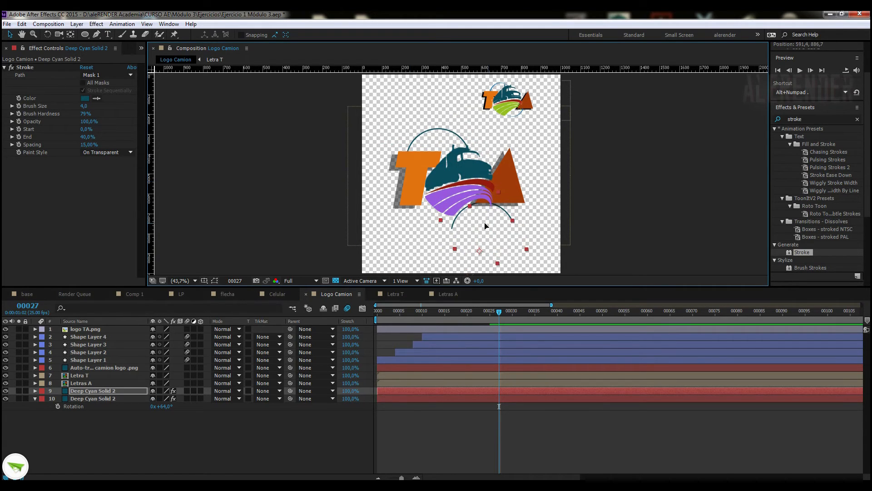
key(r)
drag(164, 398, 236, 398)
drag(475, 267, 472, 200)
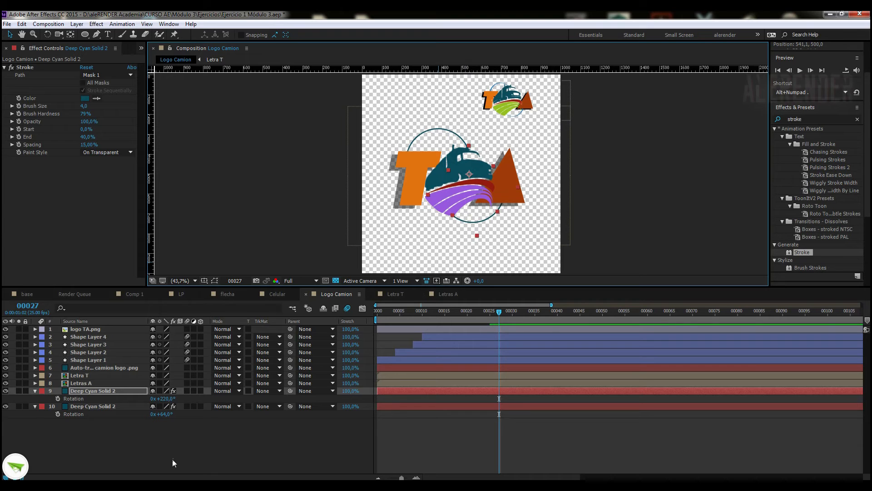
click(35, 391)
click(35, 399)
At frame 19, keyframe the Stroke's Start and End on both Deep Cyan Solid 2 layers and reveal their keyframes
drag(408, 313, 463, 318)
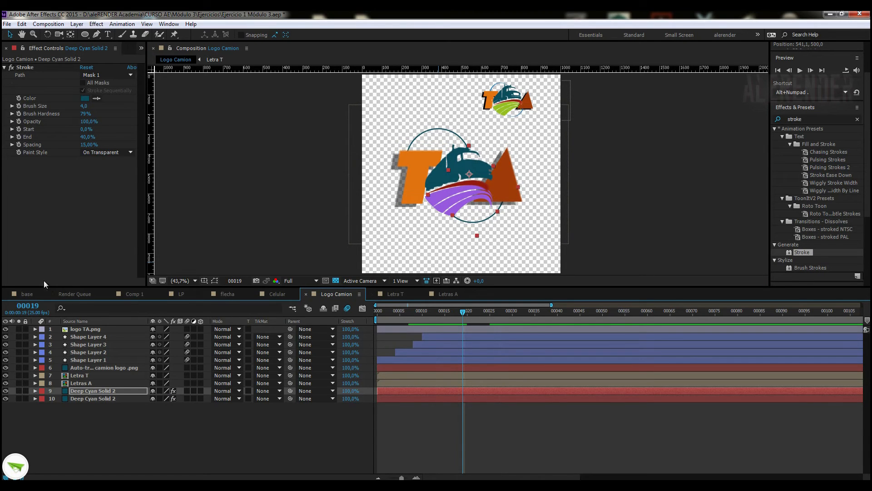
click(19, 130)
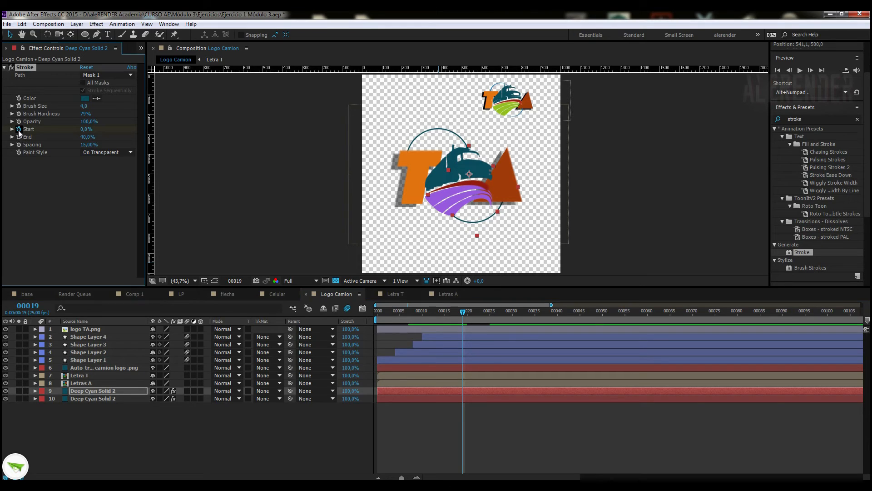
click(19, 136)
click(86, 398)
click(18, 129)
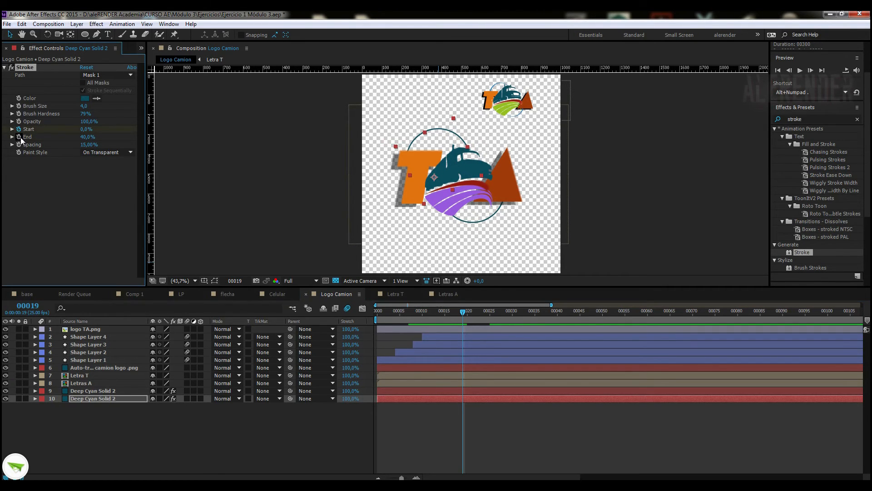
shift+click(92, 399)
key(u)
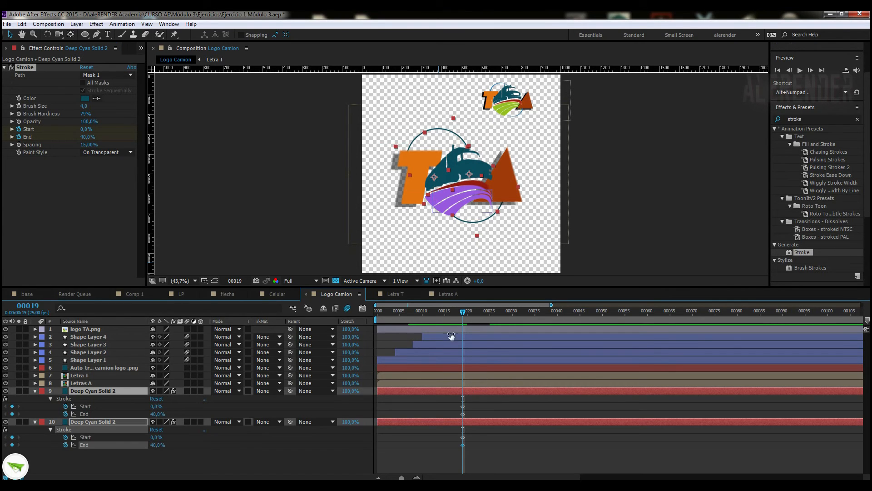
At frame 10, set the Stroke's End to 0% on both Deep Cyan Solid 2 layers
click(434, 321)
drag(434, 322, 423, 322)
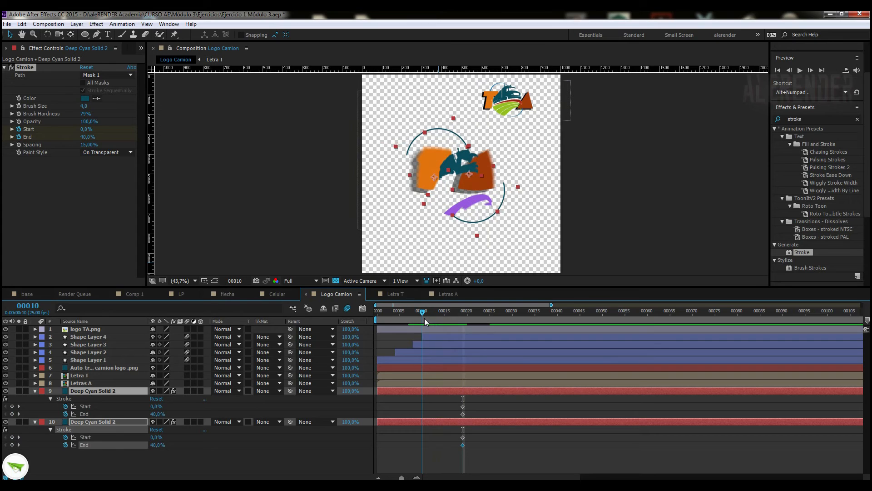
drag(87, 139, 37, 141)
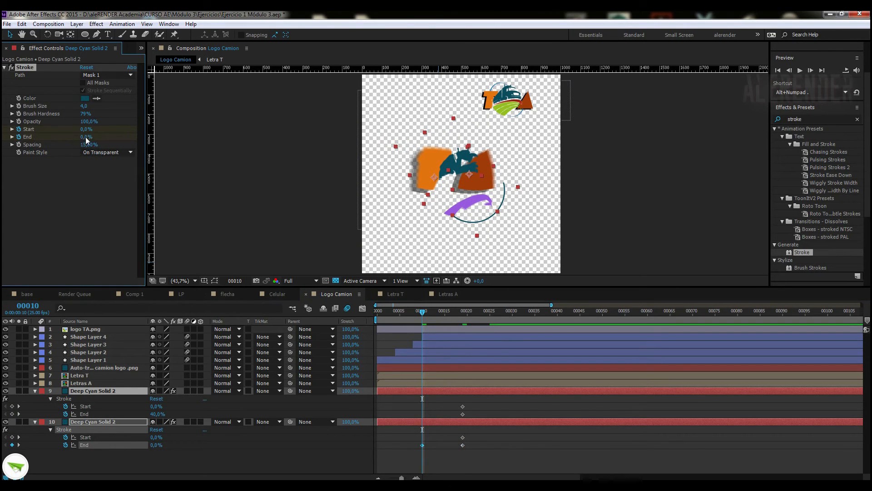
mouse_move(83, 136)
mouse_down()
mouse_move(93, 138)
mouse_move(73, 139)
mouse_up()
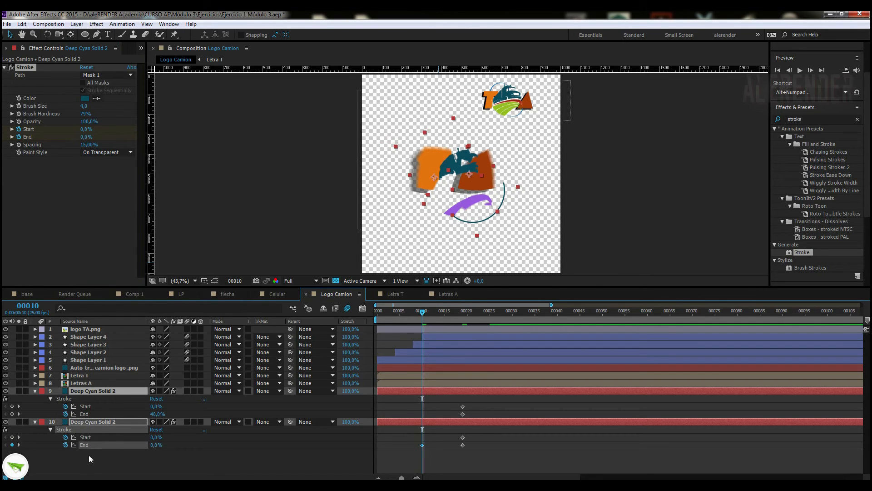
click(88, 422)
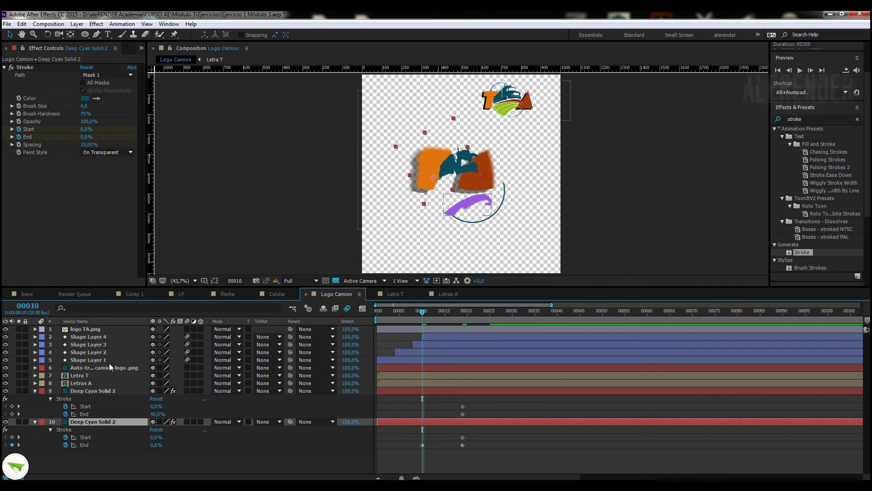
click(93, 392)
drag(87, 137, 23, 144)
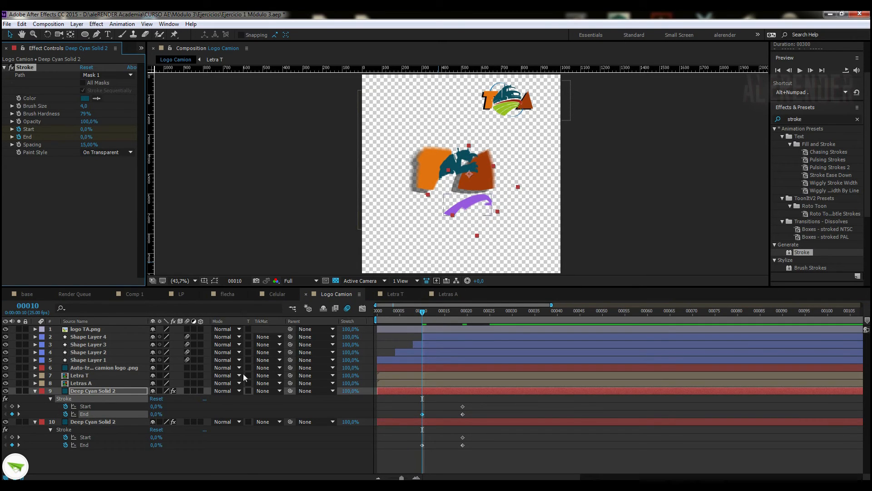
Enable motion blur on both Deep Cyan Solid 2 layers, collapse their properties, and preview the animation from the start
click(187, 391)
click(188, 422)
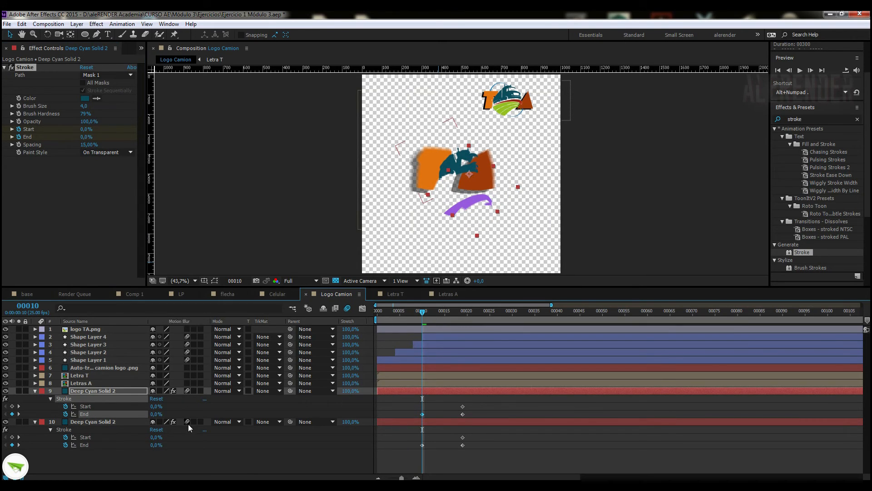
click(34, 391)
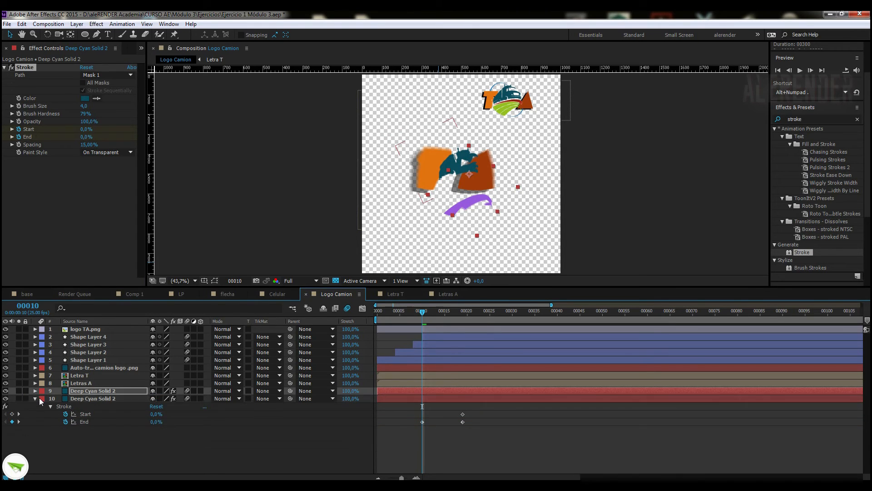
click(34, 399)
drag(422, 312, 377, 312)
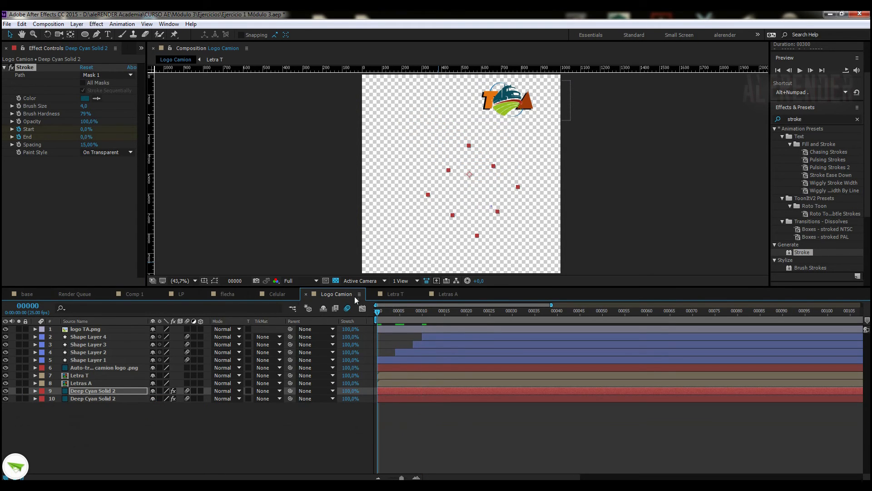
key(space)
click(405, 312)
drag(408, 319, 476, 318)
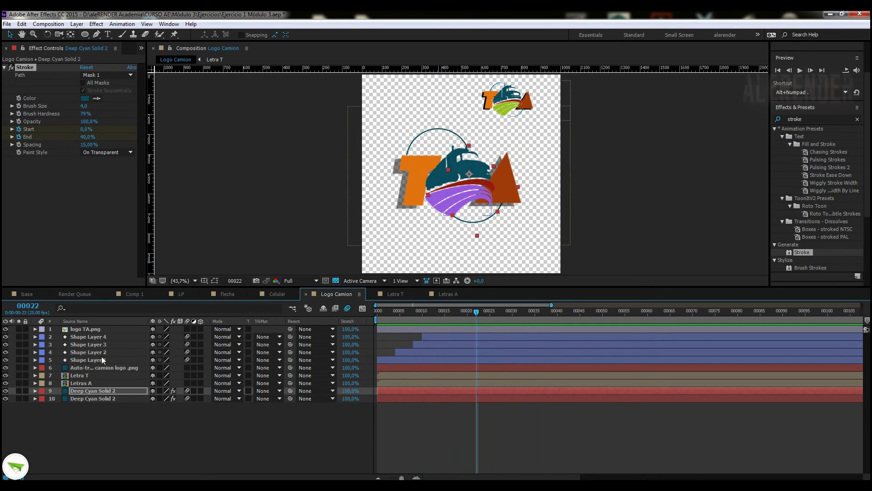
Delete the reference layer logo TA.png and scrub through the logo animation
click(83, 329)
key(Delete)
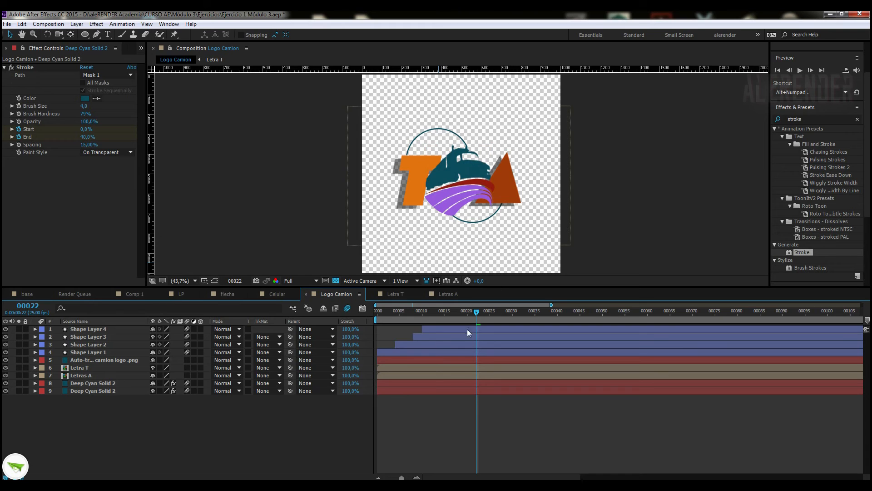
drag(398, 311, 495, 322)
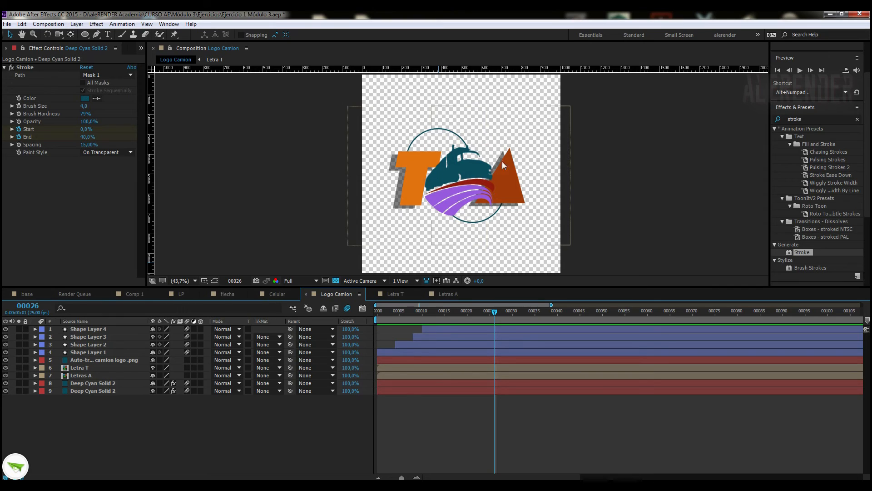
In the Letra T composition, set the Drop Shadow opacity of T Outlines to 100%
click(400, 294)
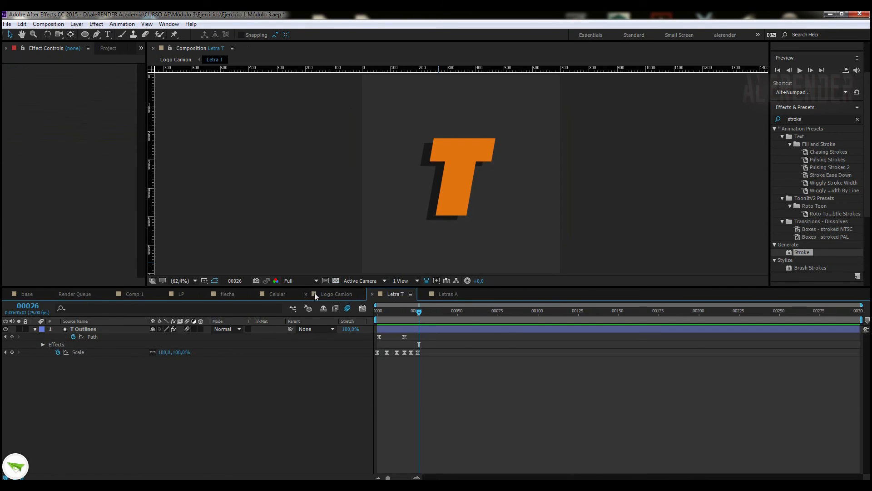
click(87, 329)
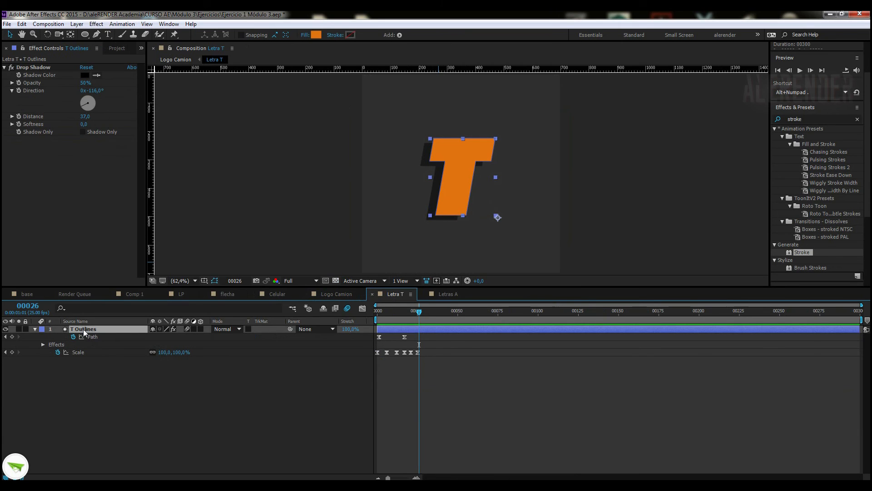
drag(84, 83, 304, 216)
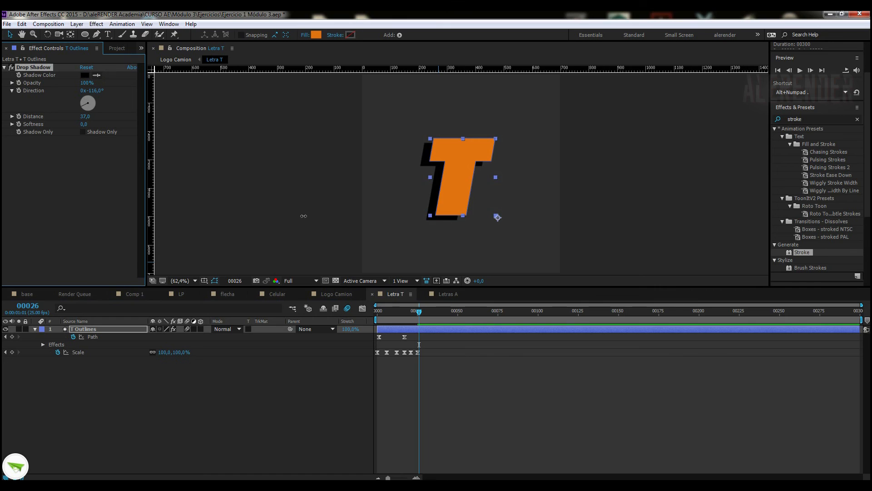
In the Letras A composition, set the Drop Shadow opacity of A Outlines to 100% and return to Logo Camion
click(449, 294)
click(84, 329)
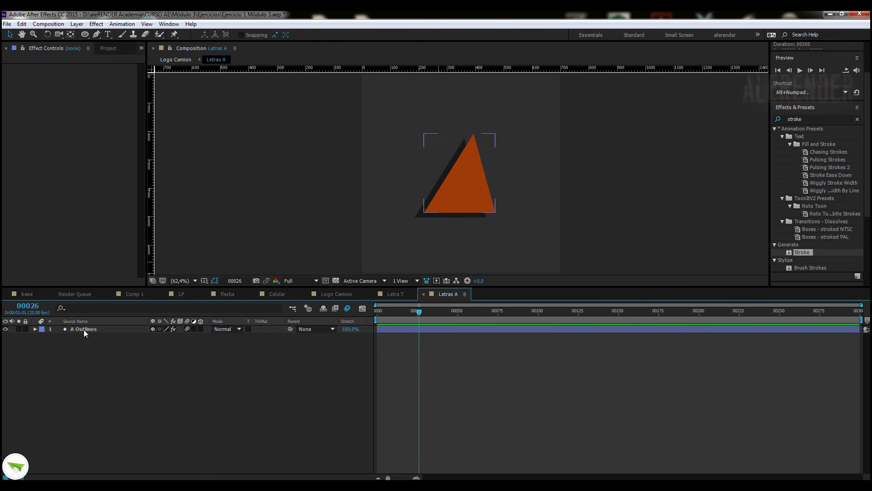
drag(86, 84, 346, 114)
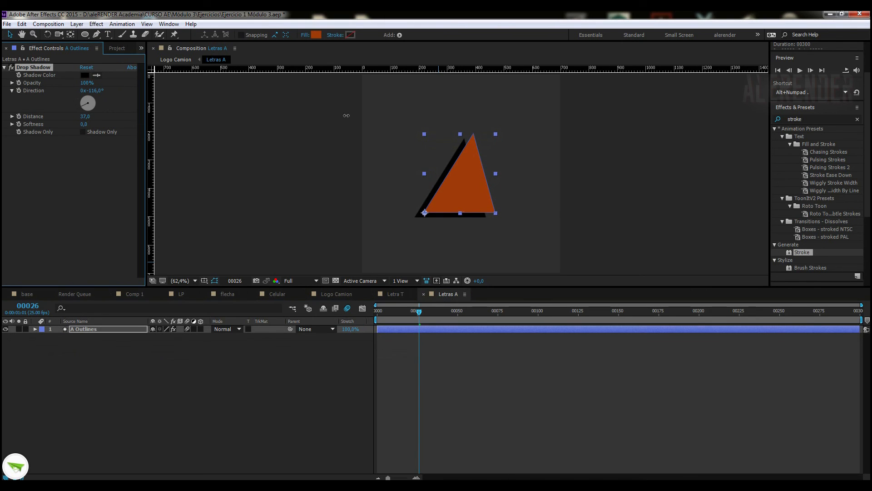
click(342, 295)
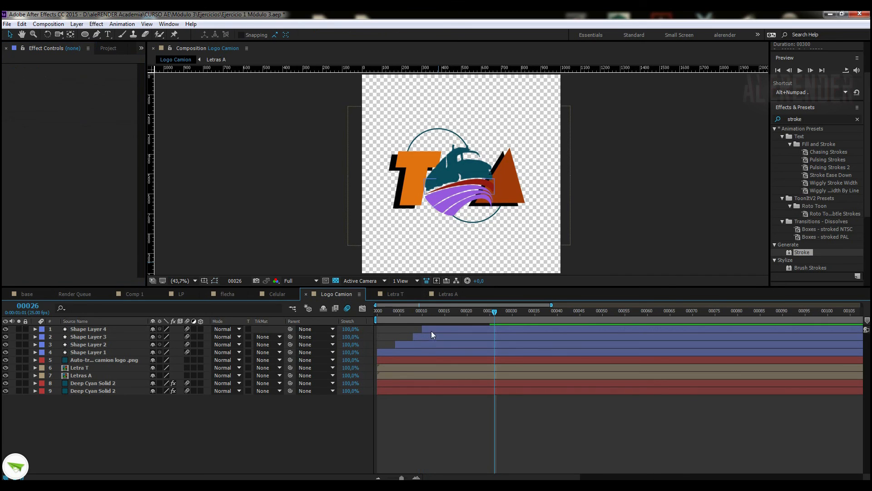
Play the Logo Camion animation from the first frame and scrub through it to check the shadows and arcs
key(Home)
key(space)
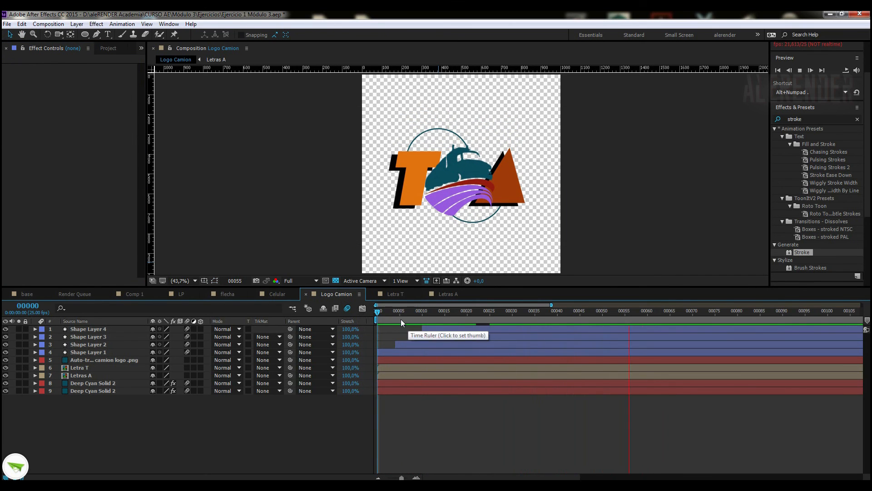
click(388, 317)
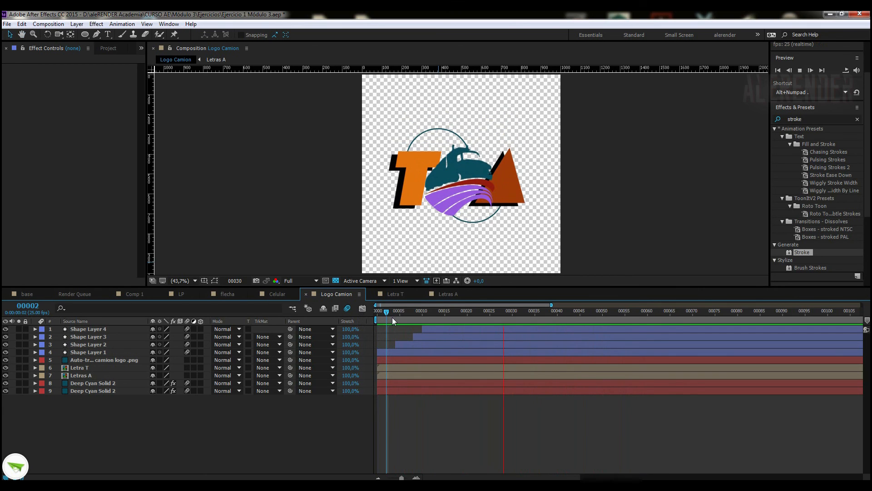
click(384, 312)
mouse_move(385, 312)
mouse_down()
mouse_move(501, 314)
mouse_move(414, 318)
mouse_move(472, 316)
mouse_up()
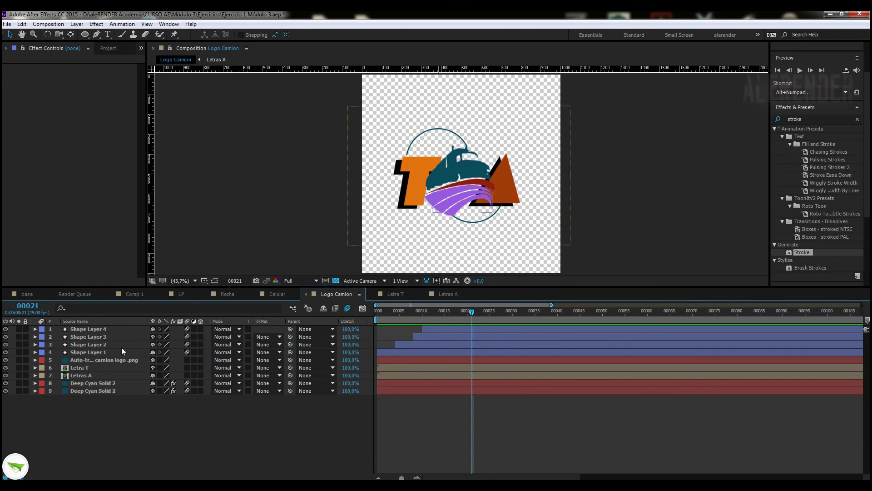
Enable motion blur on the auto-traced truck layer and preview the animation from frame 2
click(106, 360)
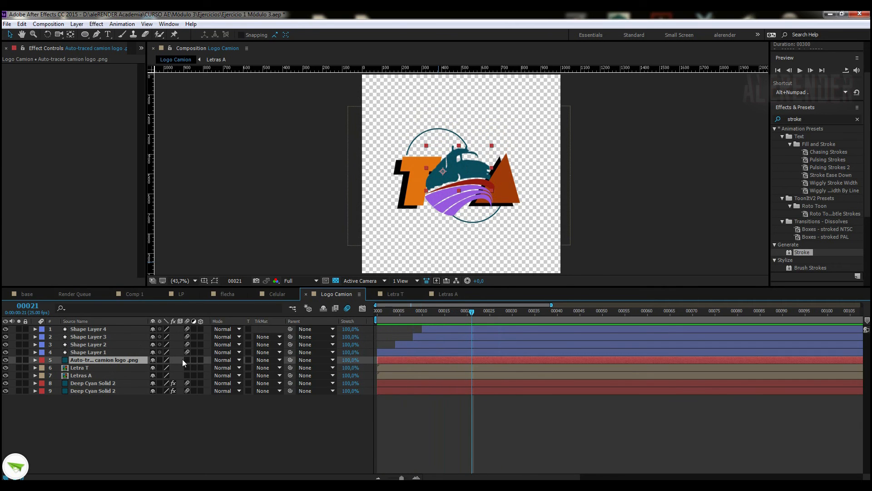
click(386, 313)
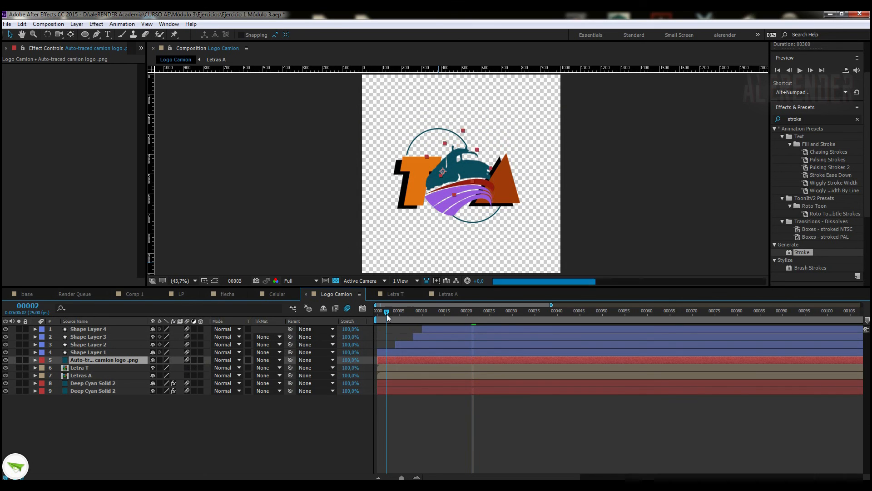
key(space)
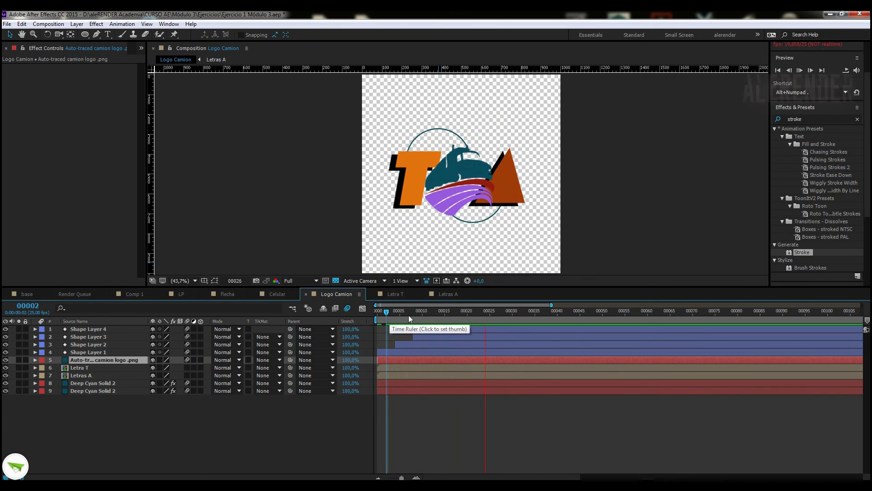
drag(407, 316, 477, 316)
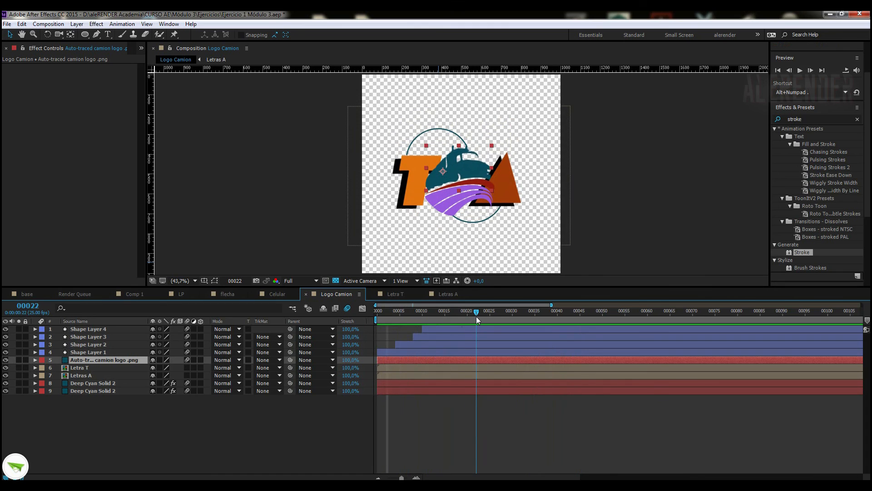